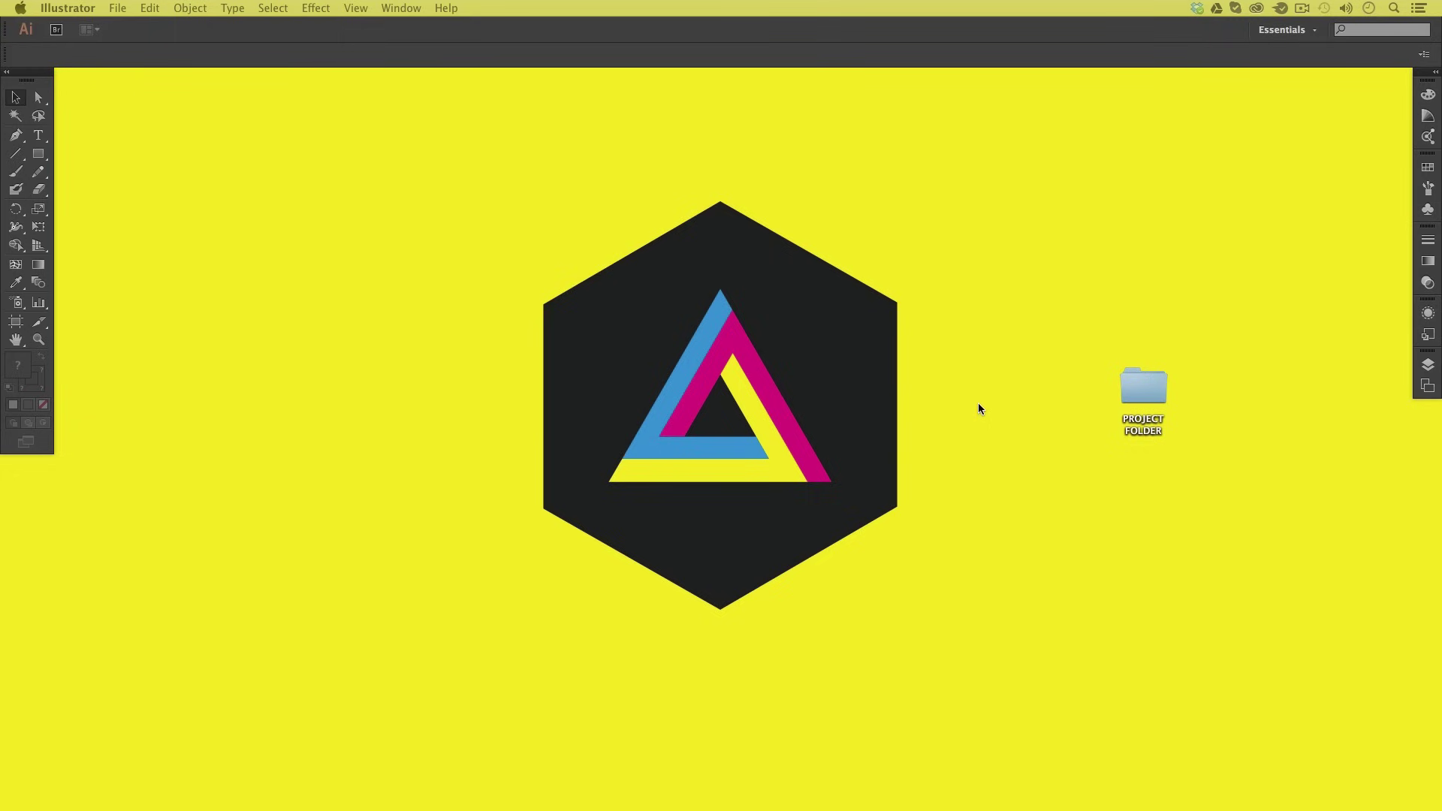
Step: Switch to the Essentials workspace via Window > Workspace and reset it to defaults
click(406, 9)
mouse_move(417, 65)
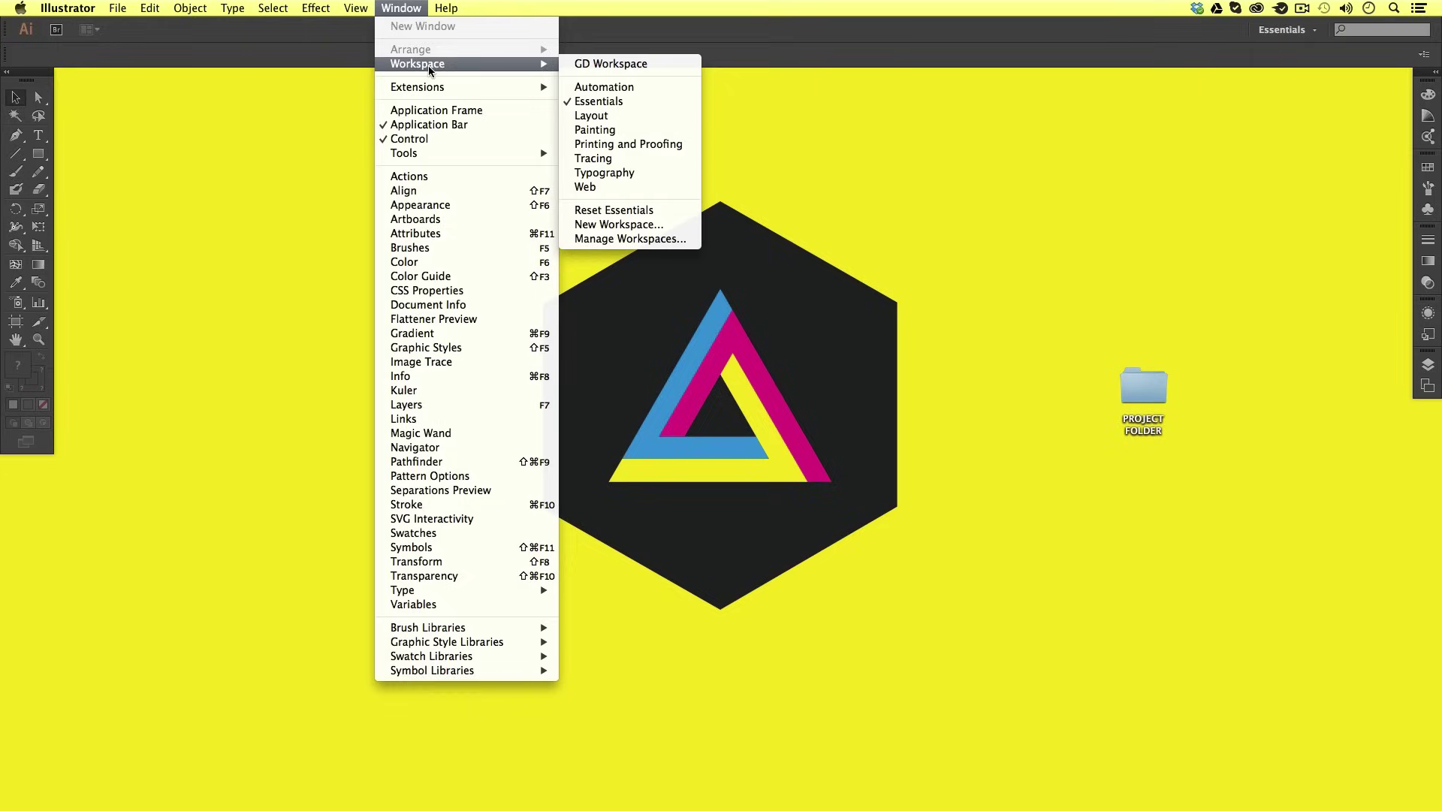
click(621, 101)
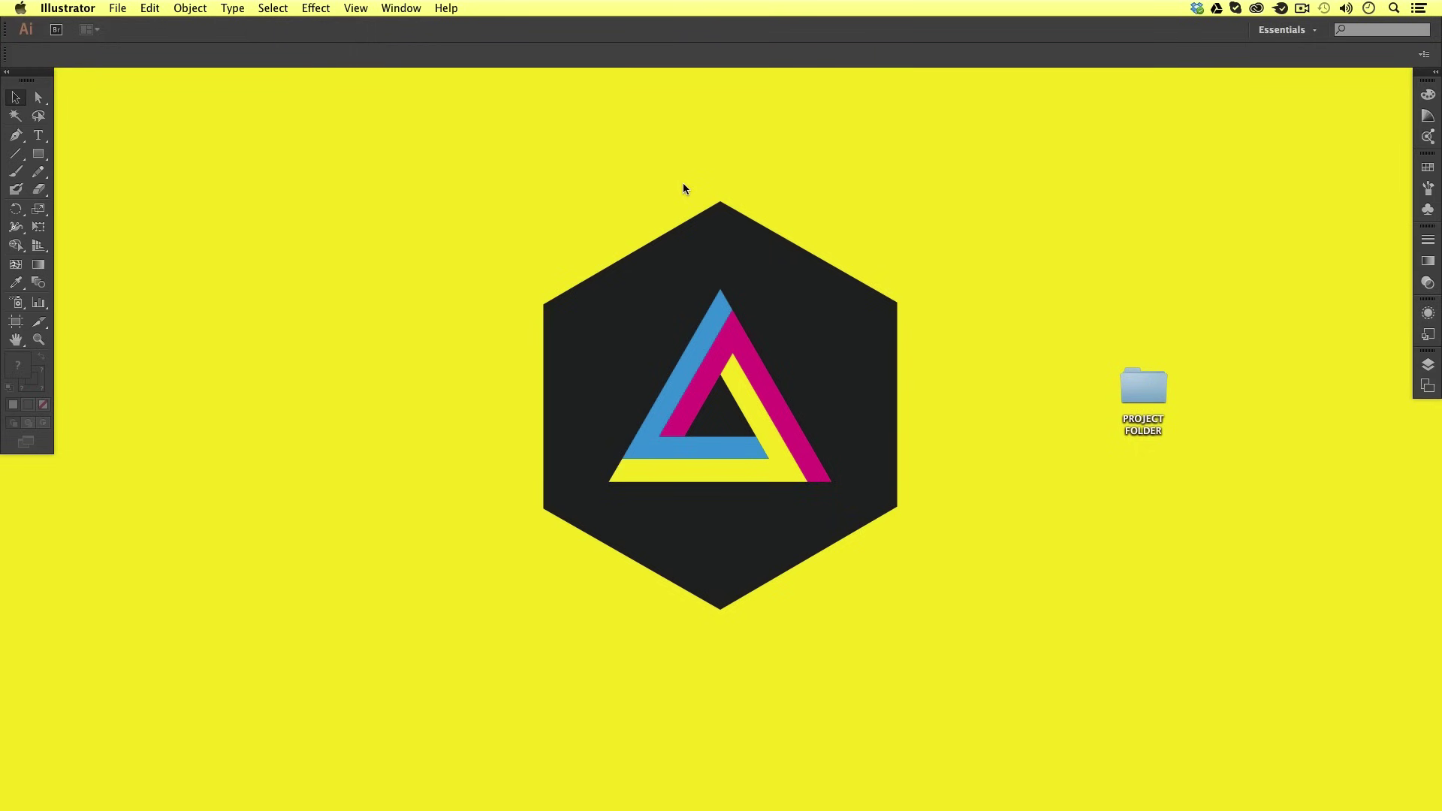
click(404, 9)
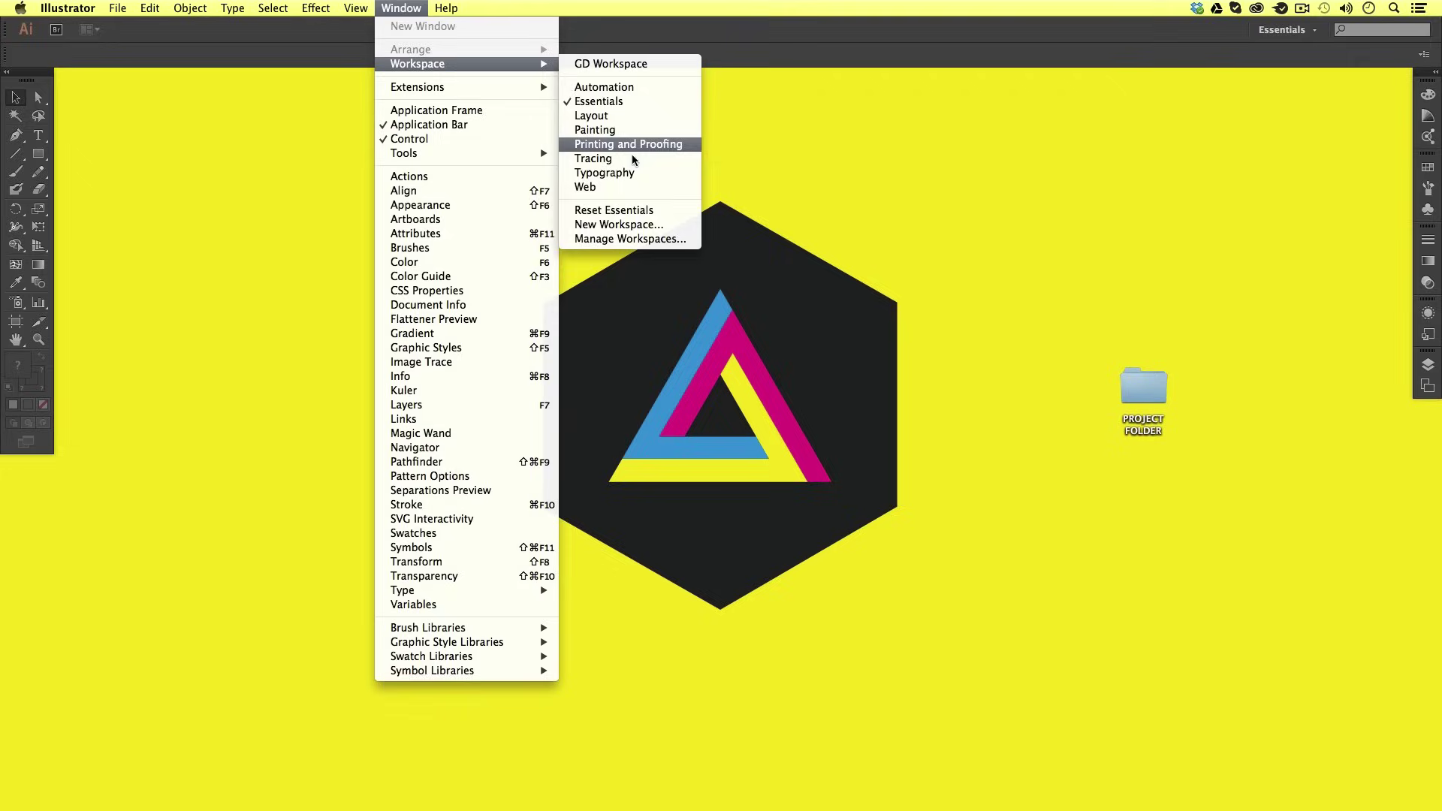
mouse_move(418, 64)
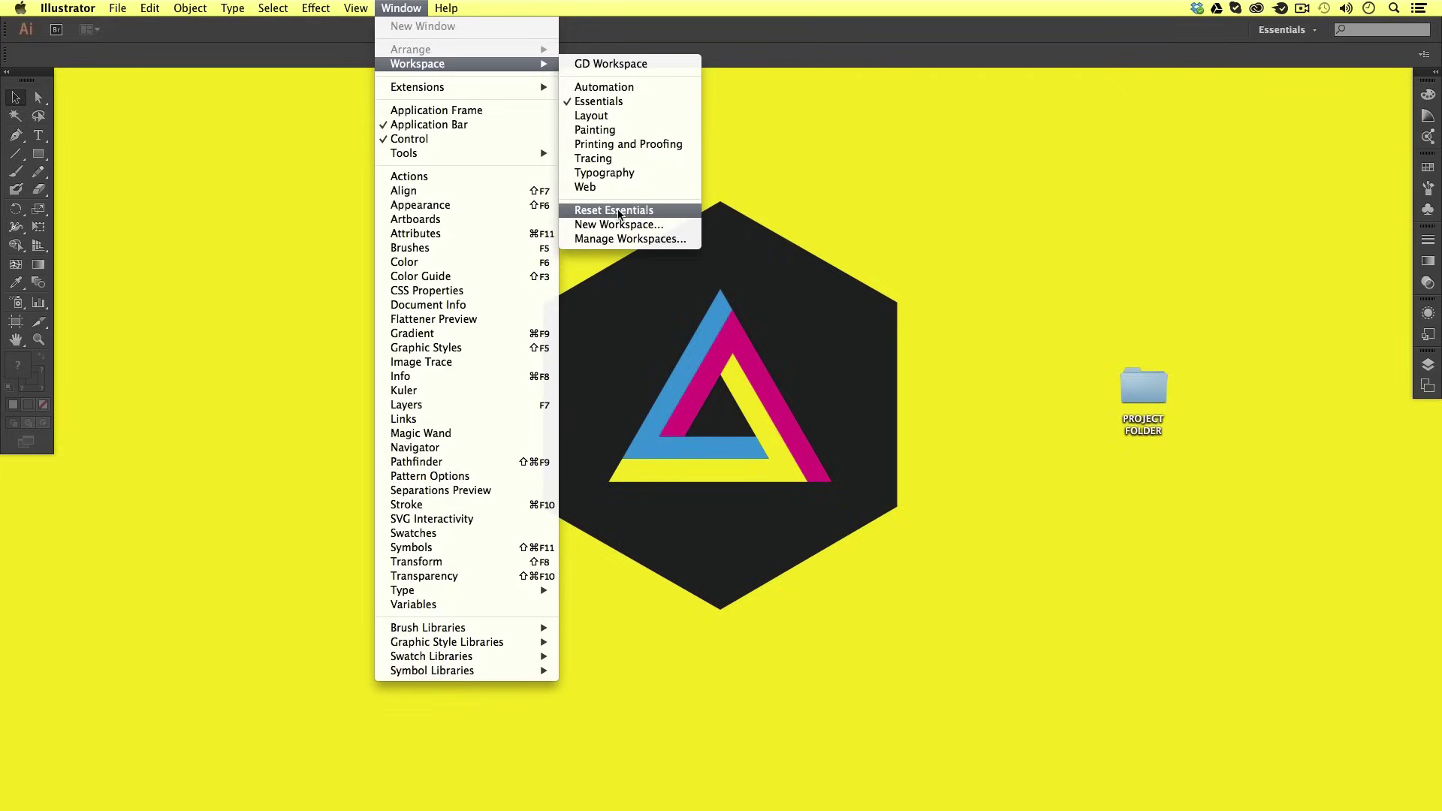
click(619, 212)
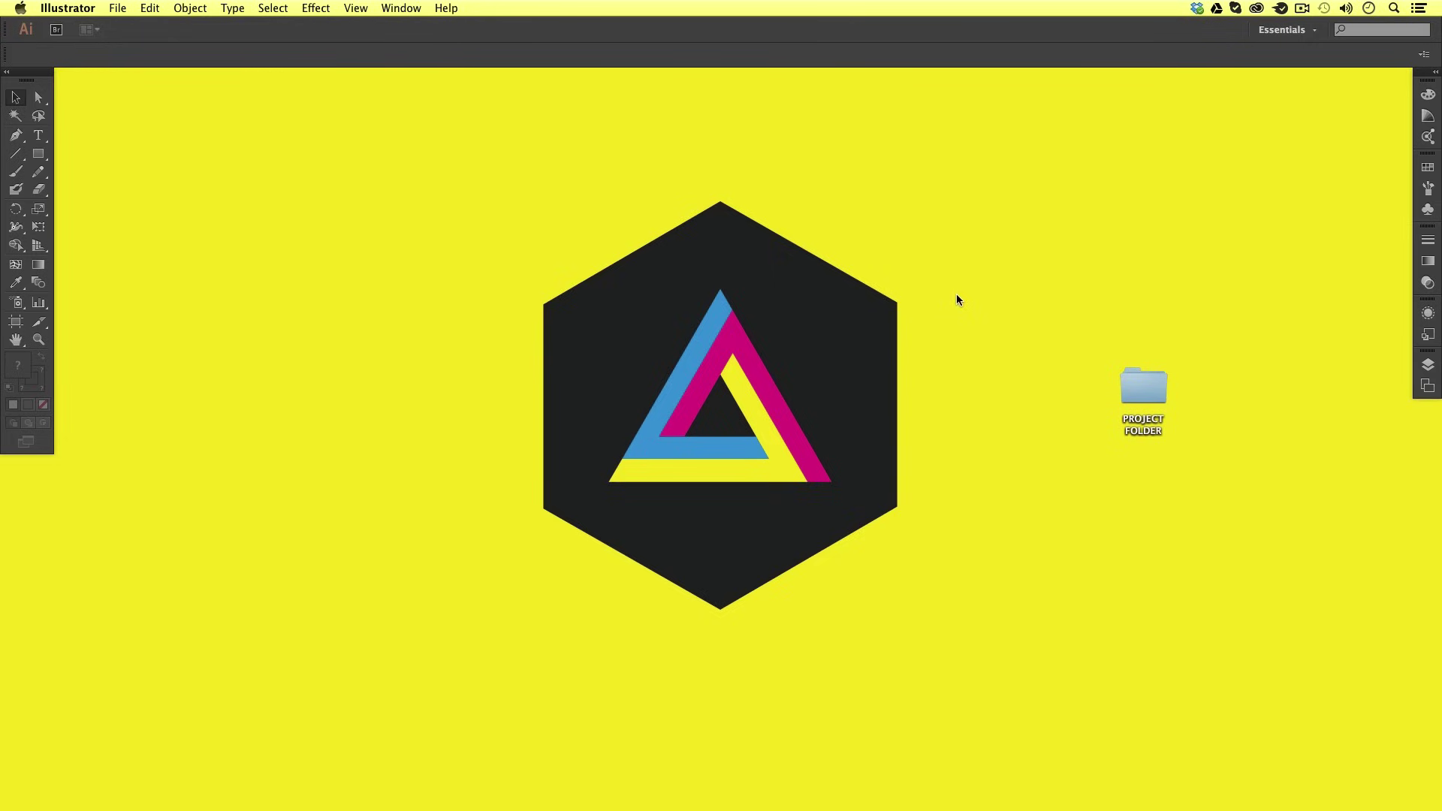
Step: Toggle Window > Application Frame on, off, and leave it turned on
click(399, 8)
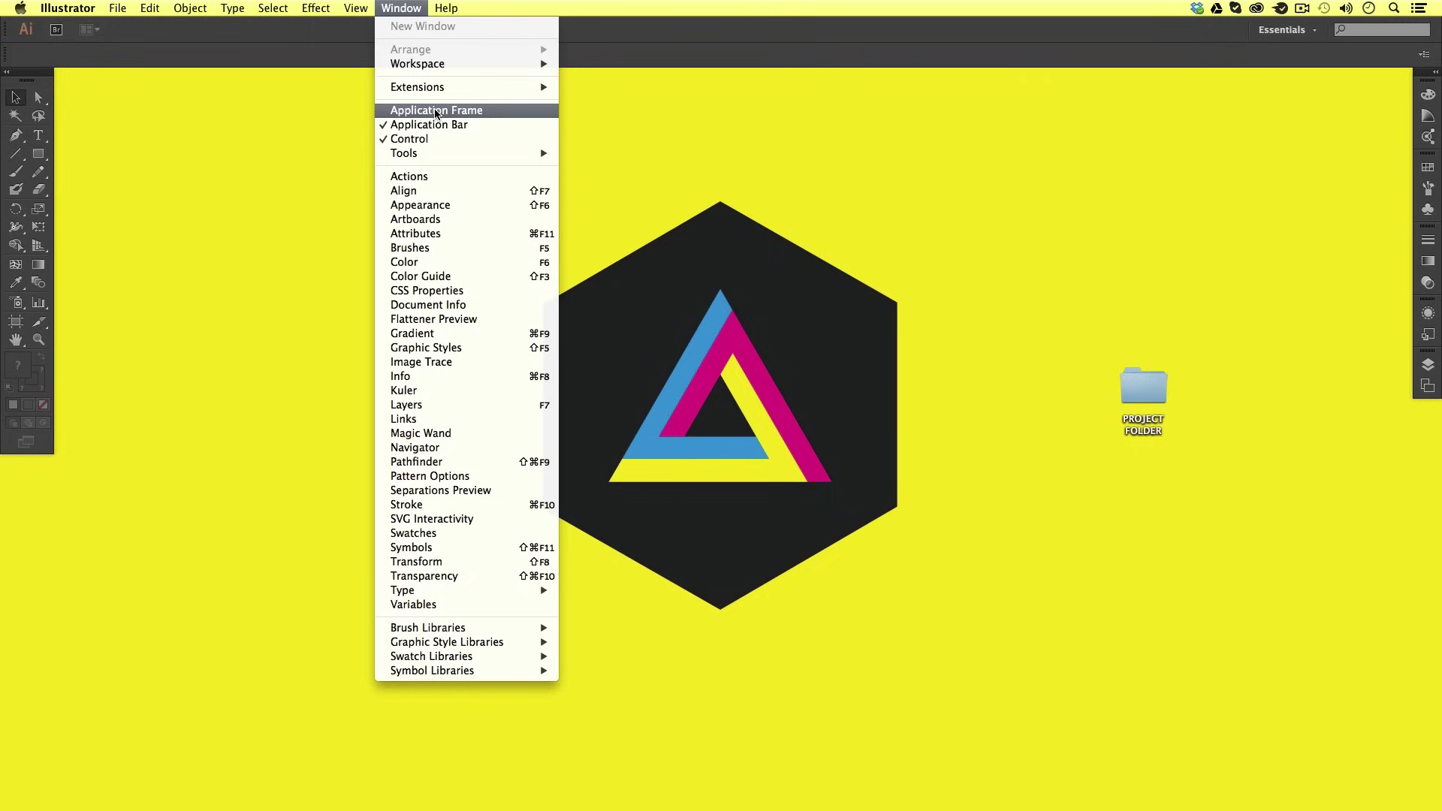
click(435, 110)
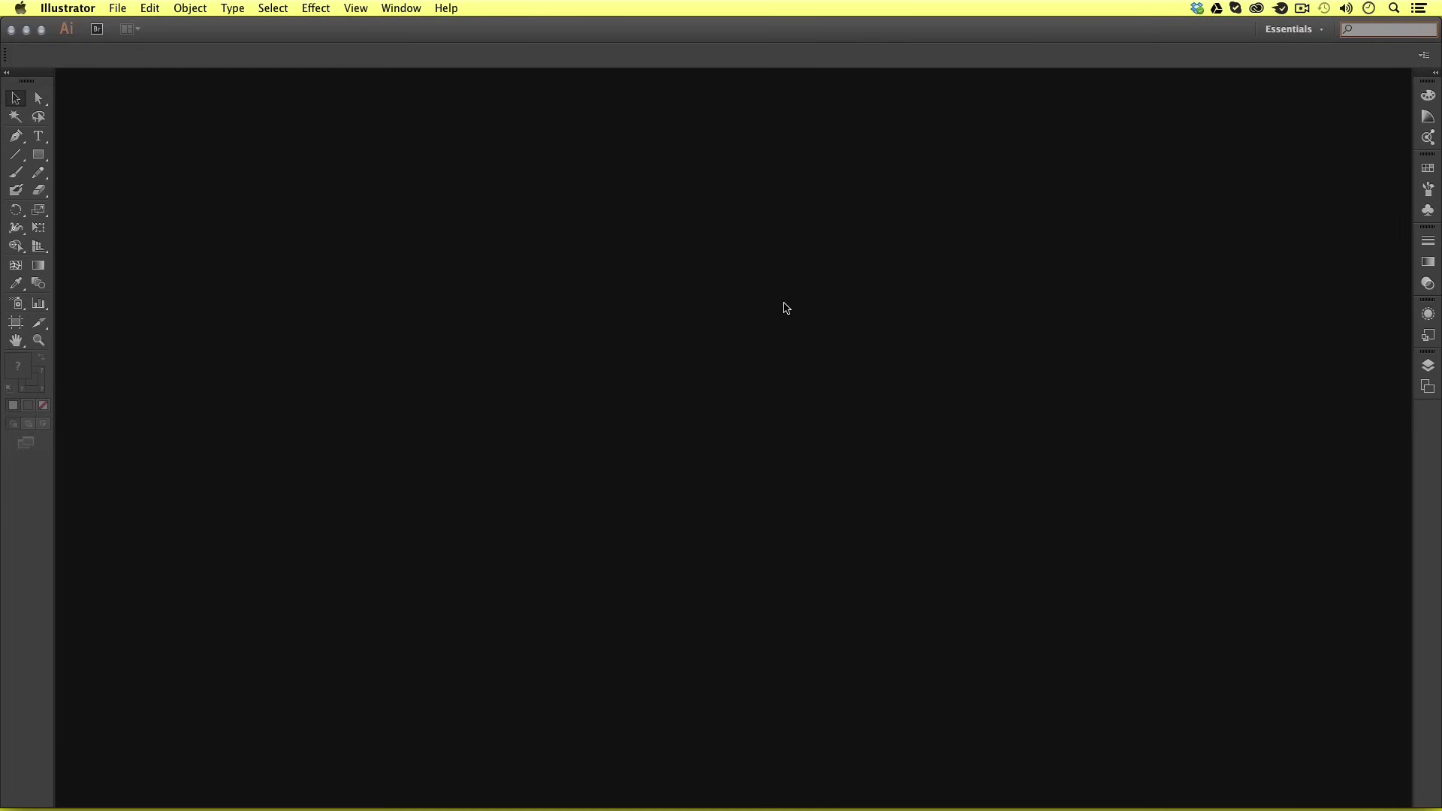
click(421, 9)
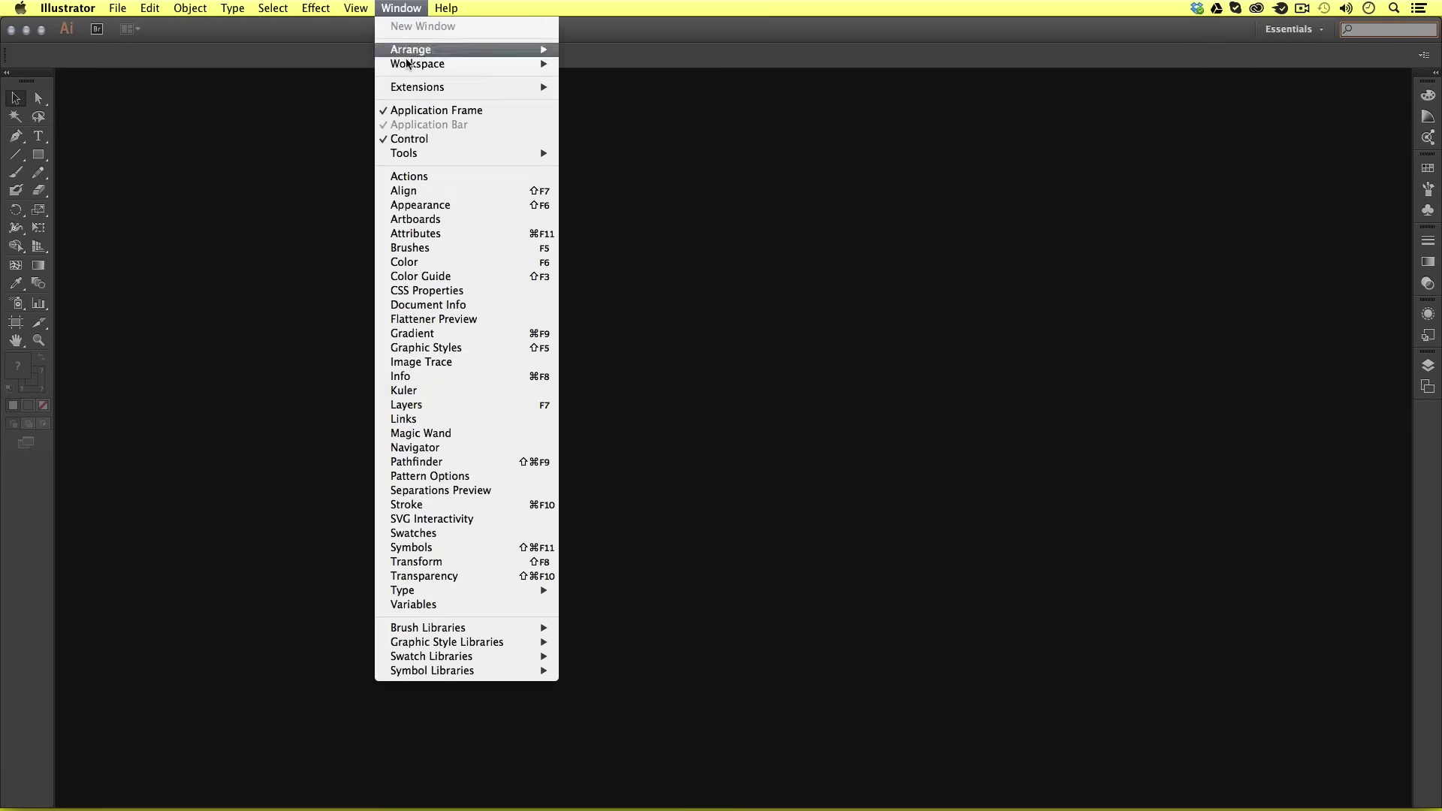
click(422, 110)
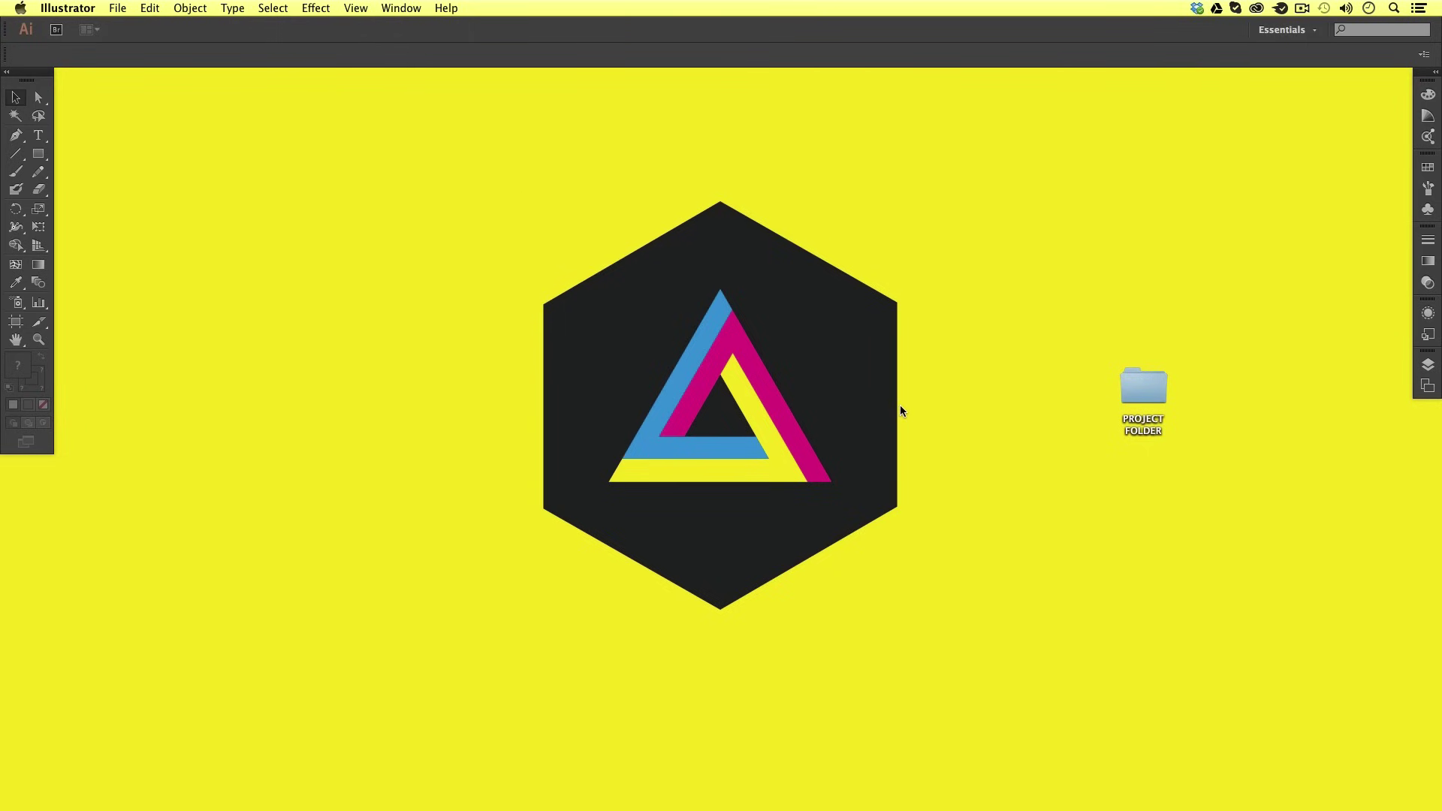
click(400, 9)
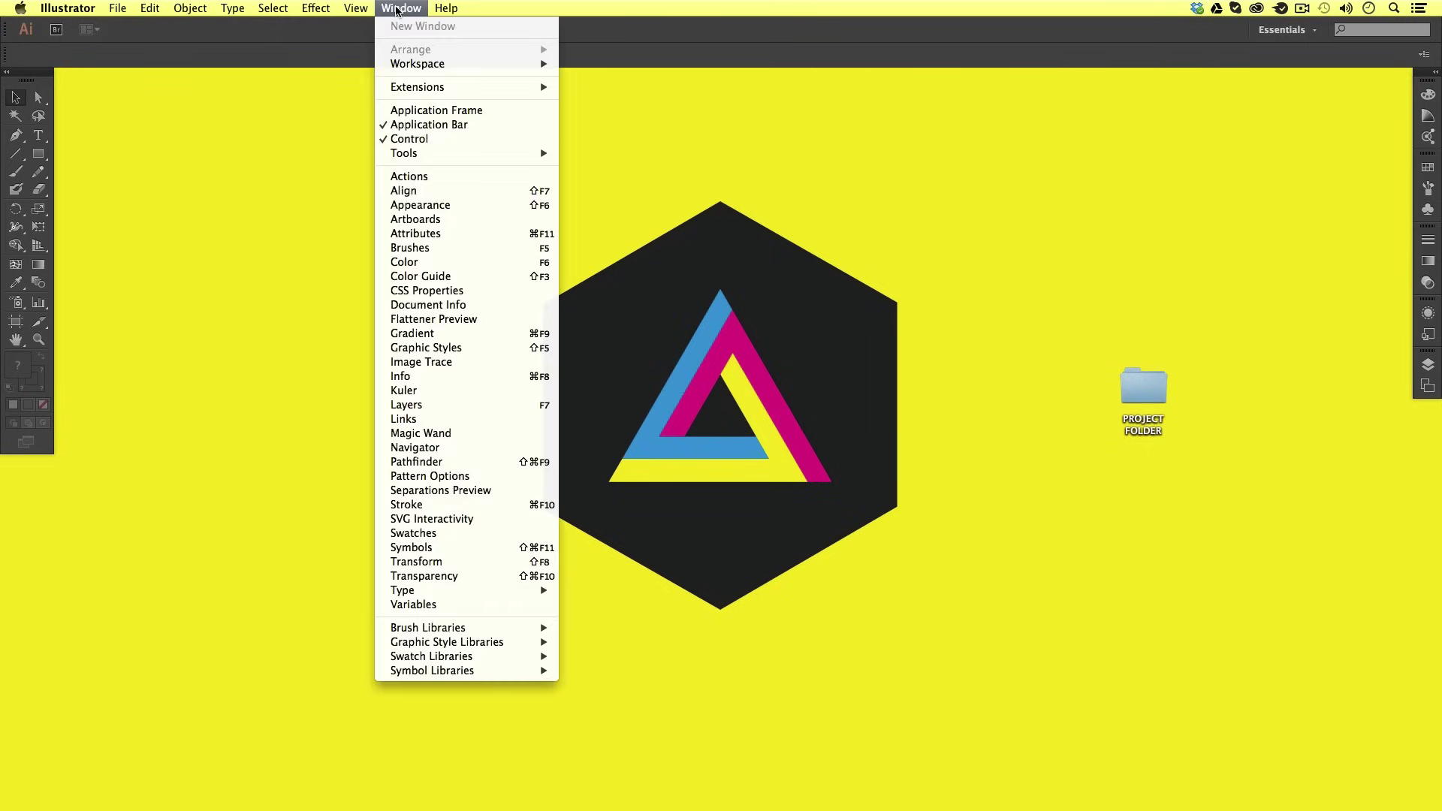
click(436, 111)
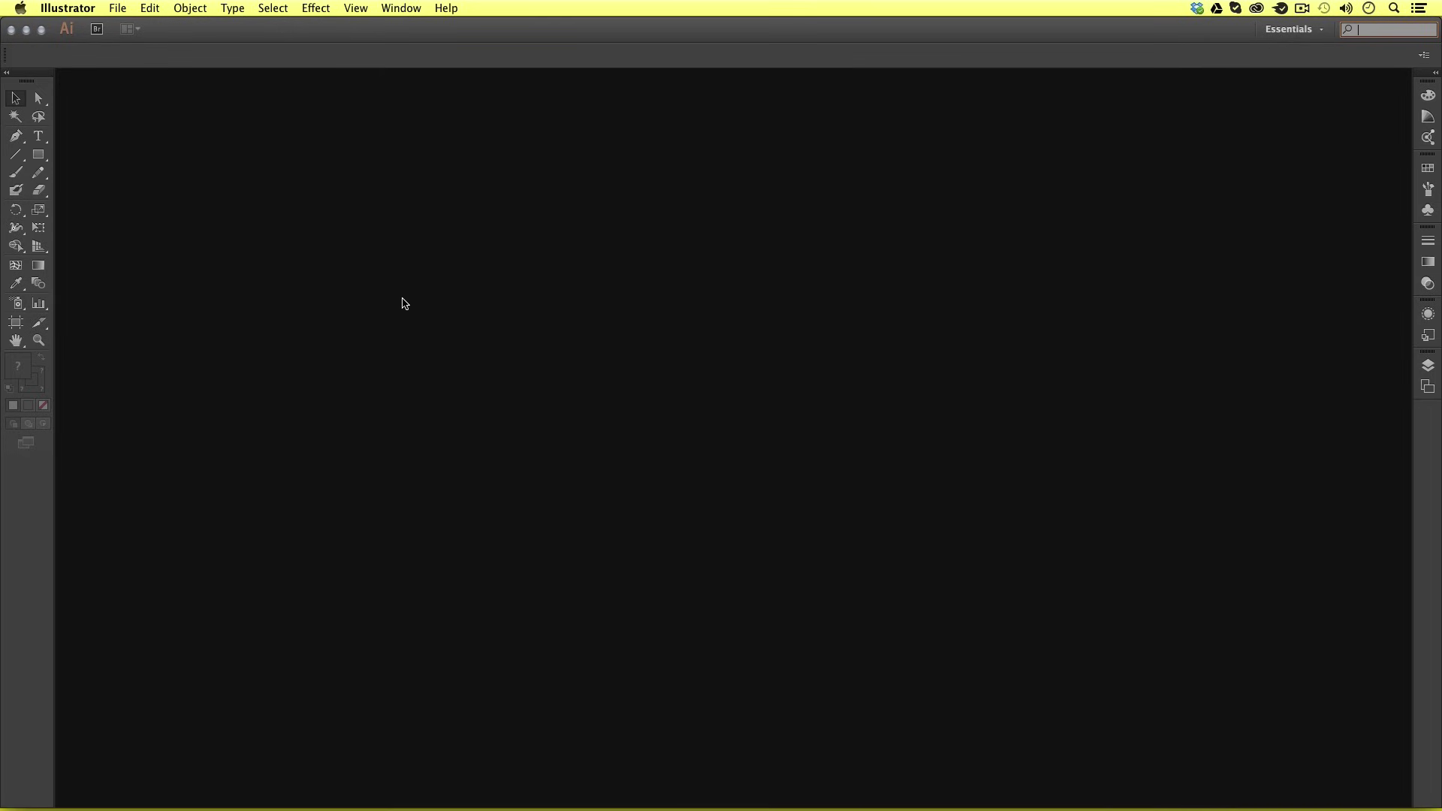
Step: In User Interface preferences, try the Brightness slider, choose Medium Dark, and confirm
click(73, 15)
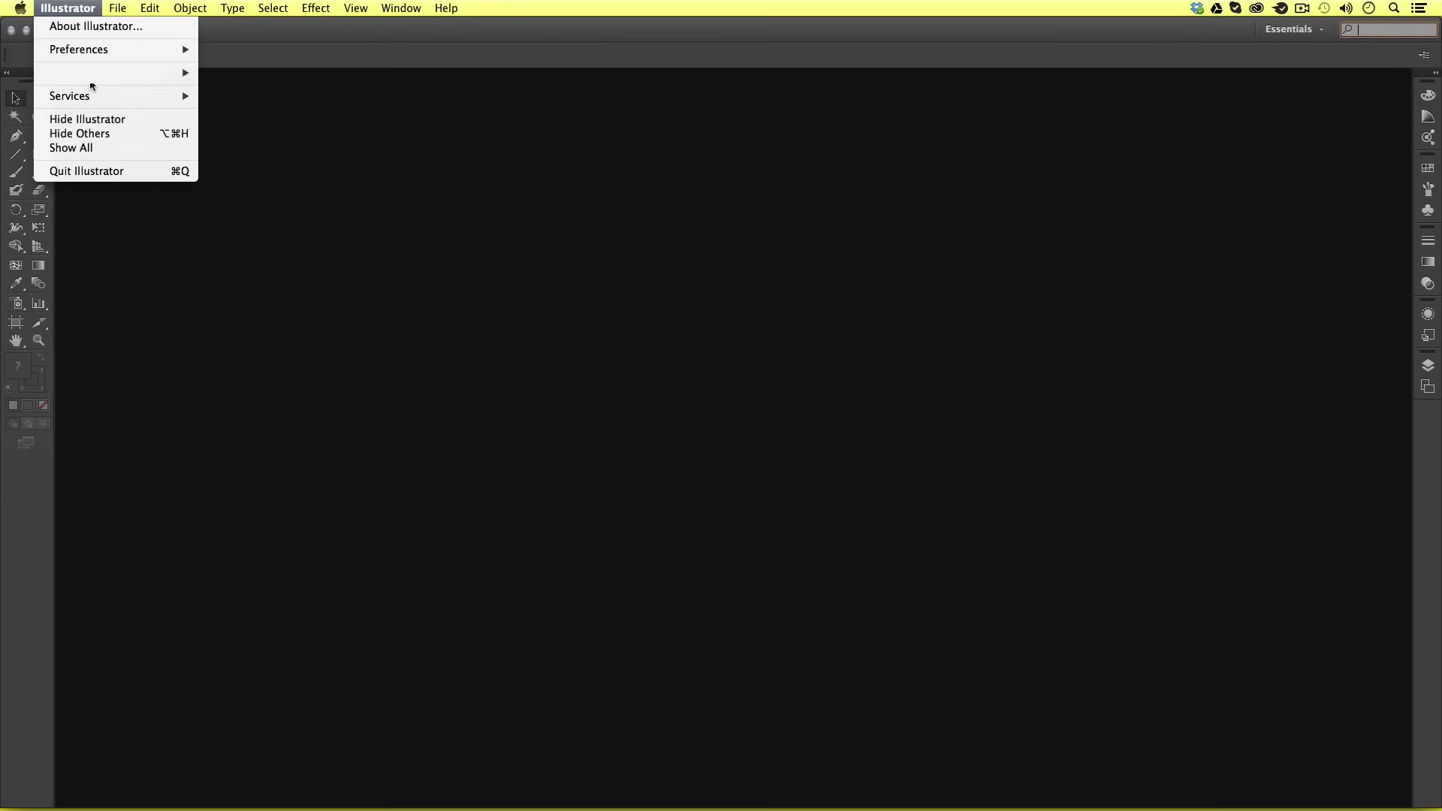
mouse_move(79, 49)
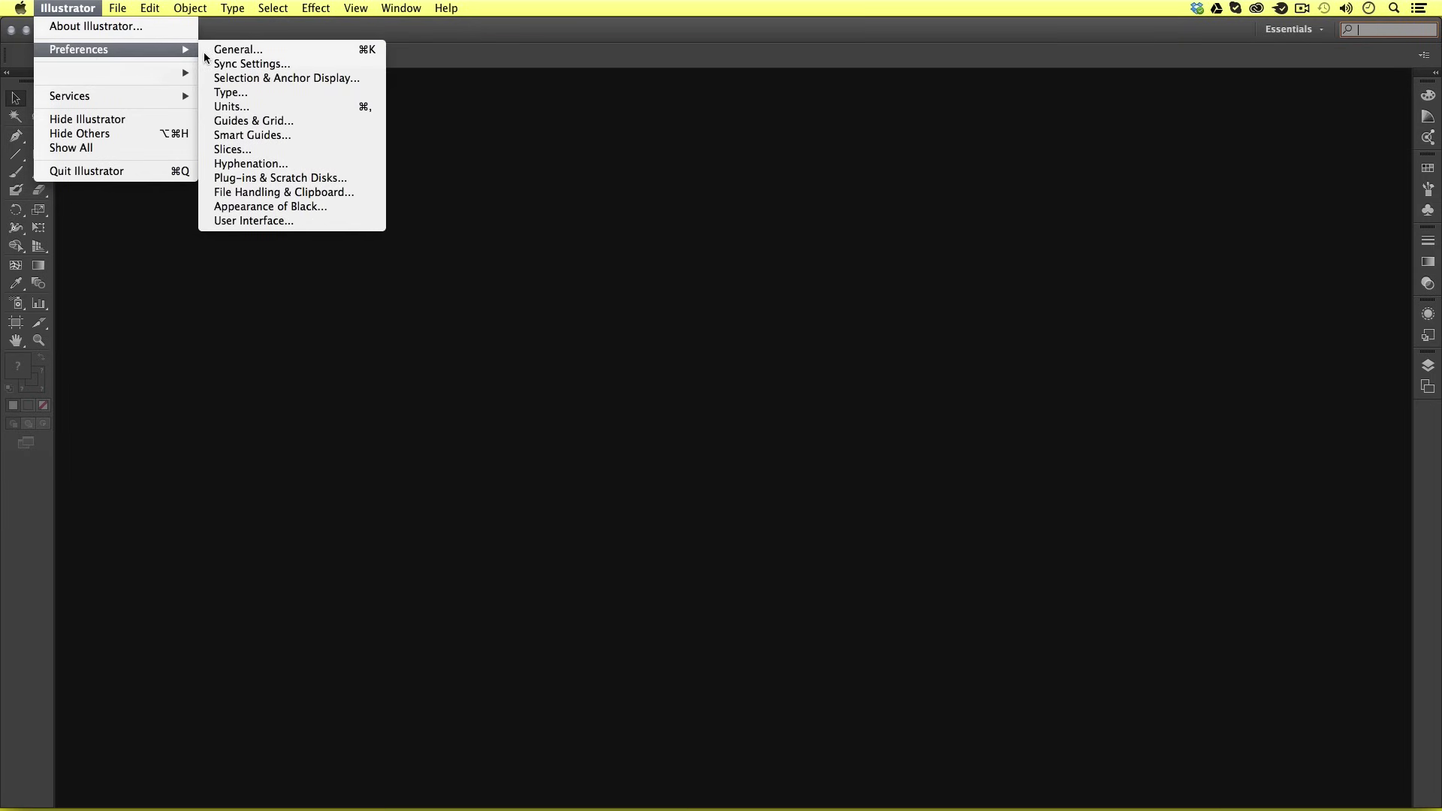
click(280, 225)
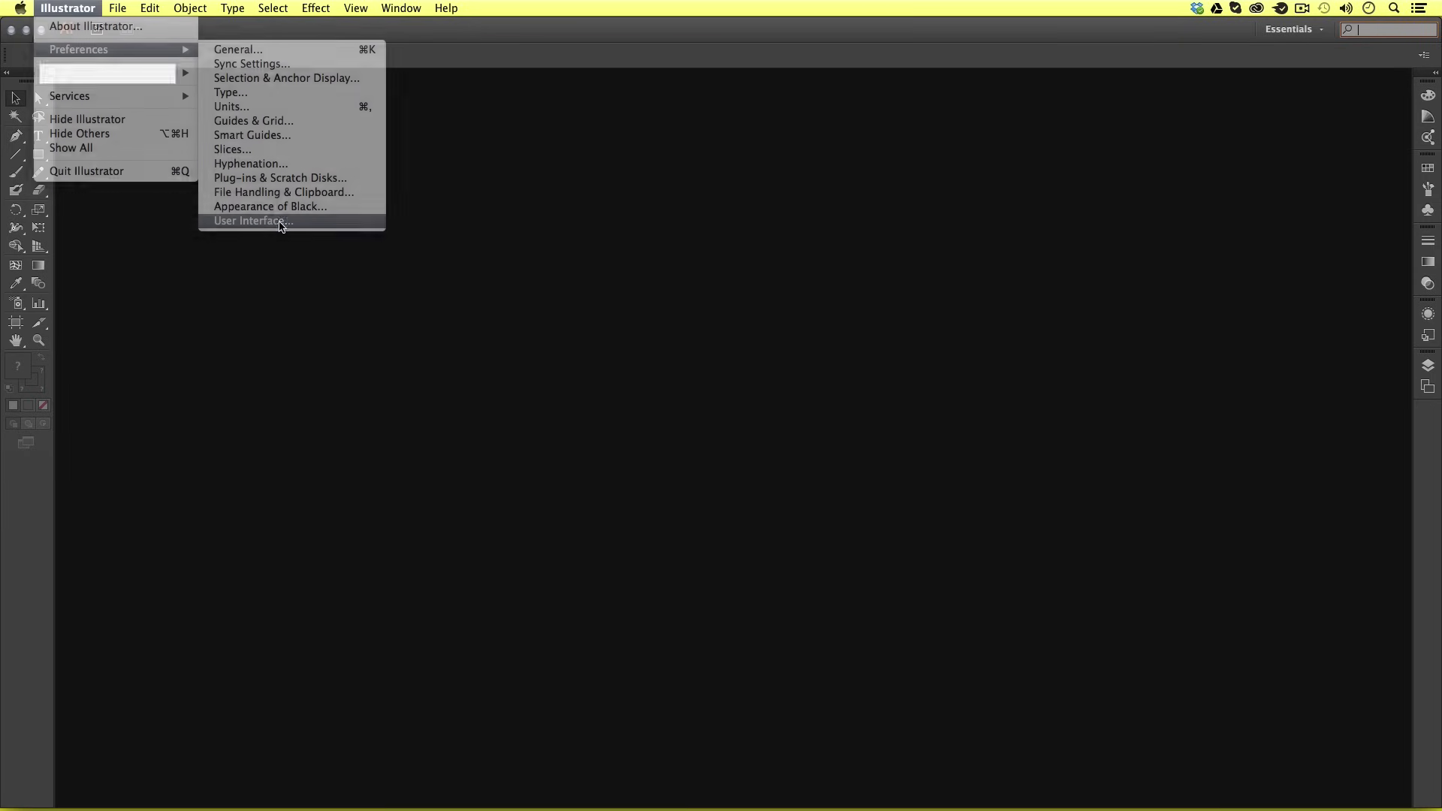
drag(651, 399, 652, 237)
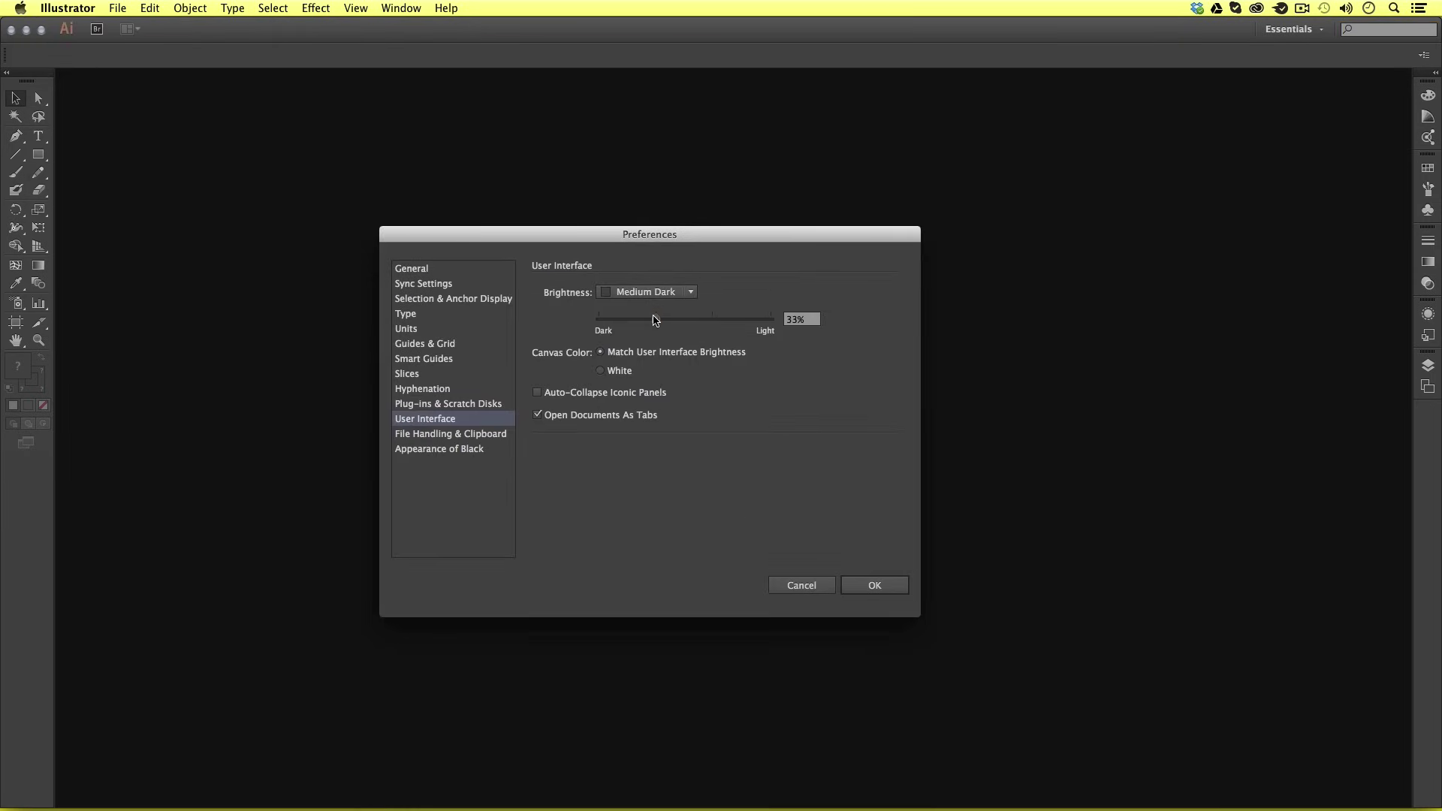
mouse_move(652, 320)
mouse_down()
mouse_move(748, 319)
mouse_move(645, 322)
mouse_move(694, 320)
mouse_up()
click(692, 292)
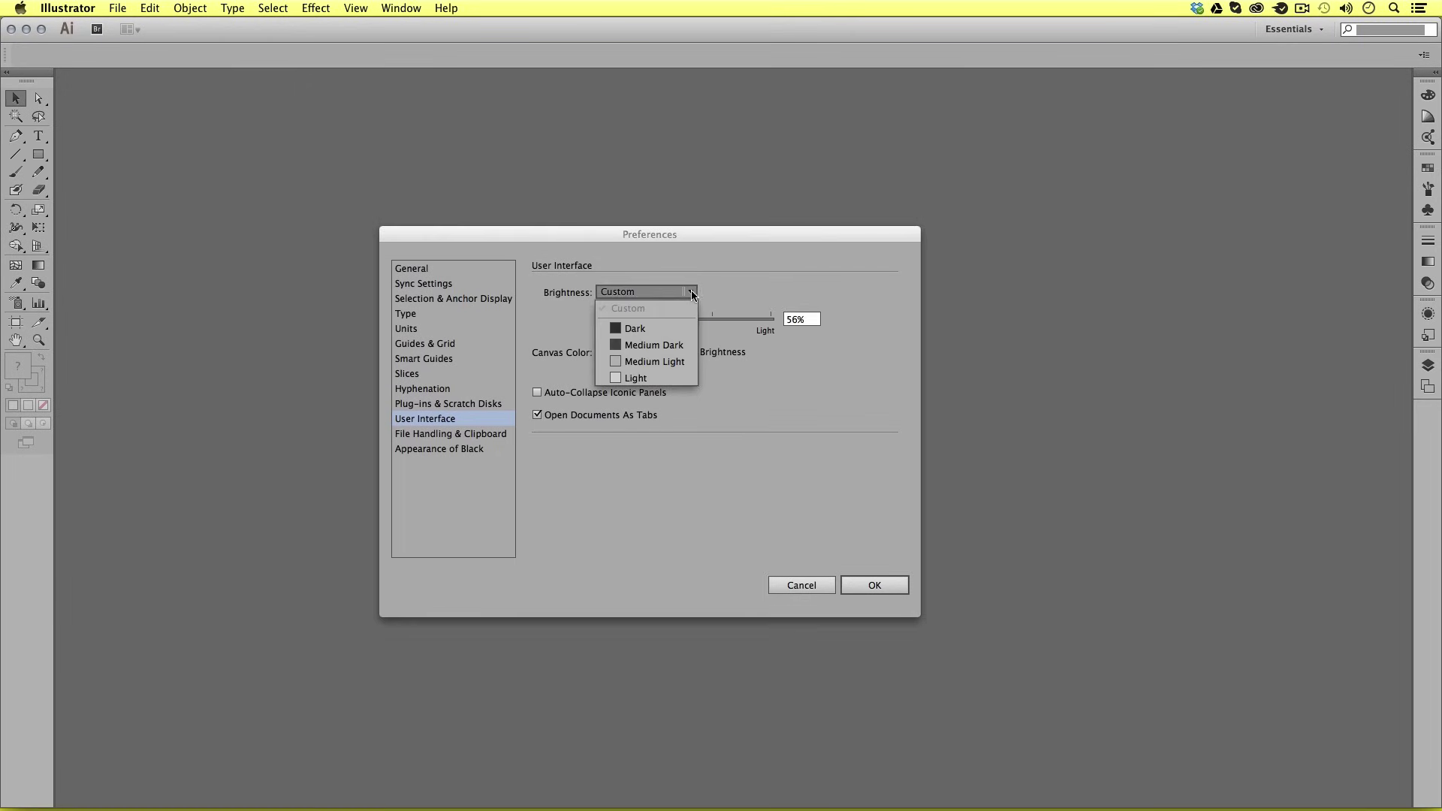
click(661, 344)
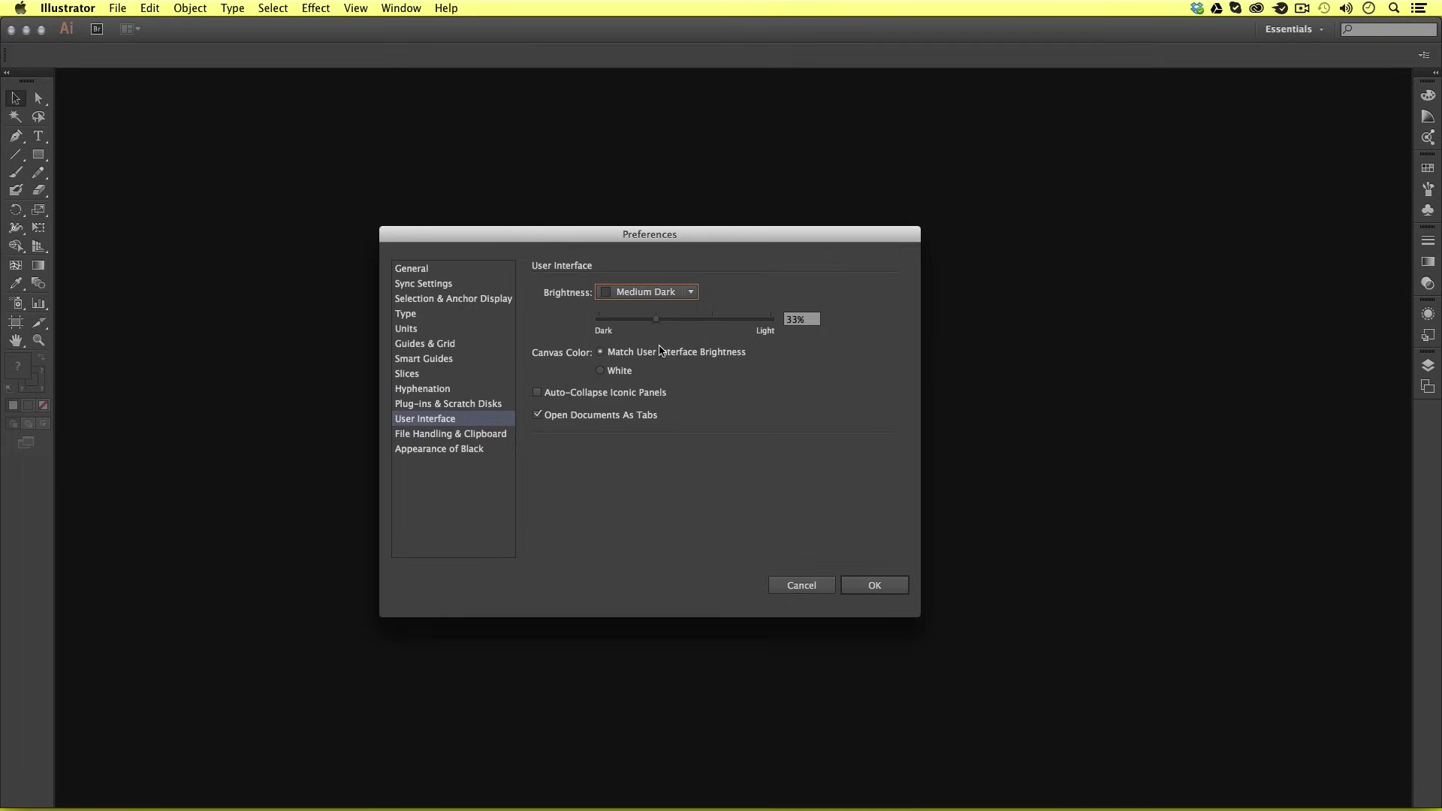
click(892, 590)
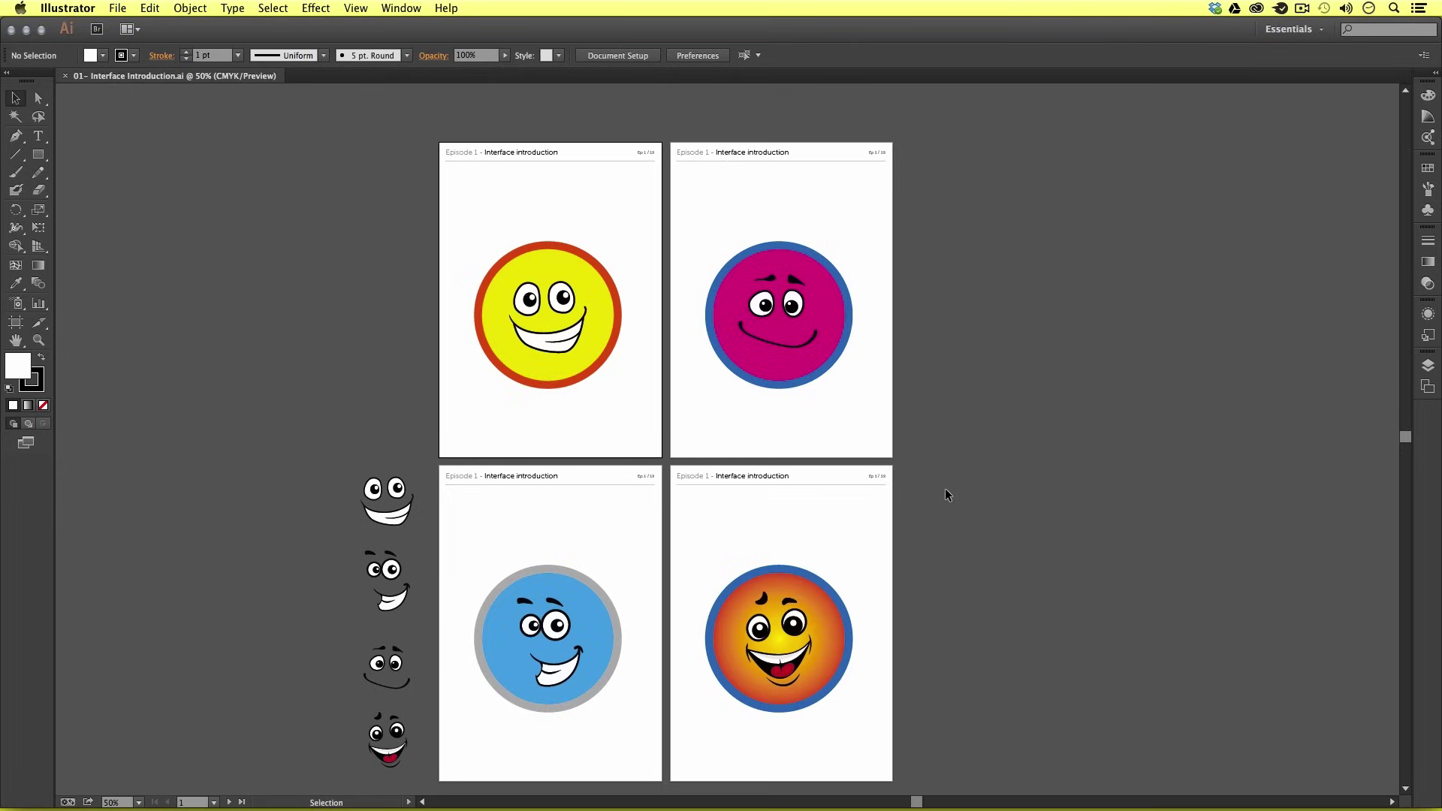
Step: Hide Illustrator and open PROJECT FOLDER > 01 – INTRODUCTION > 01 – INTERFACE INTRODUCTION > VERSIONS
key(F11)
click(1154, 395)
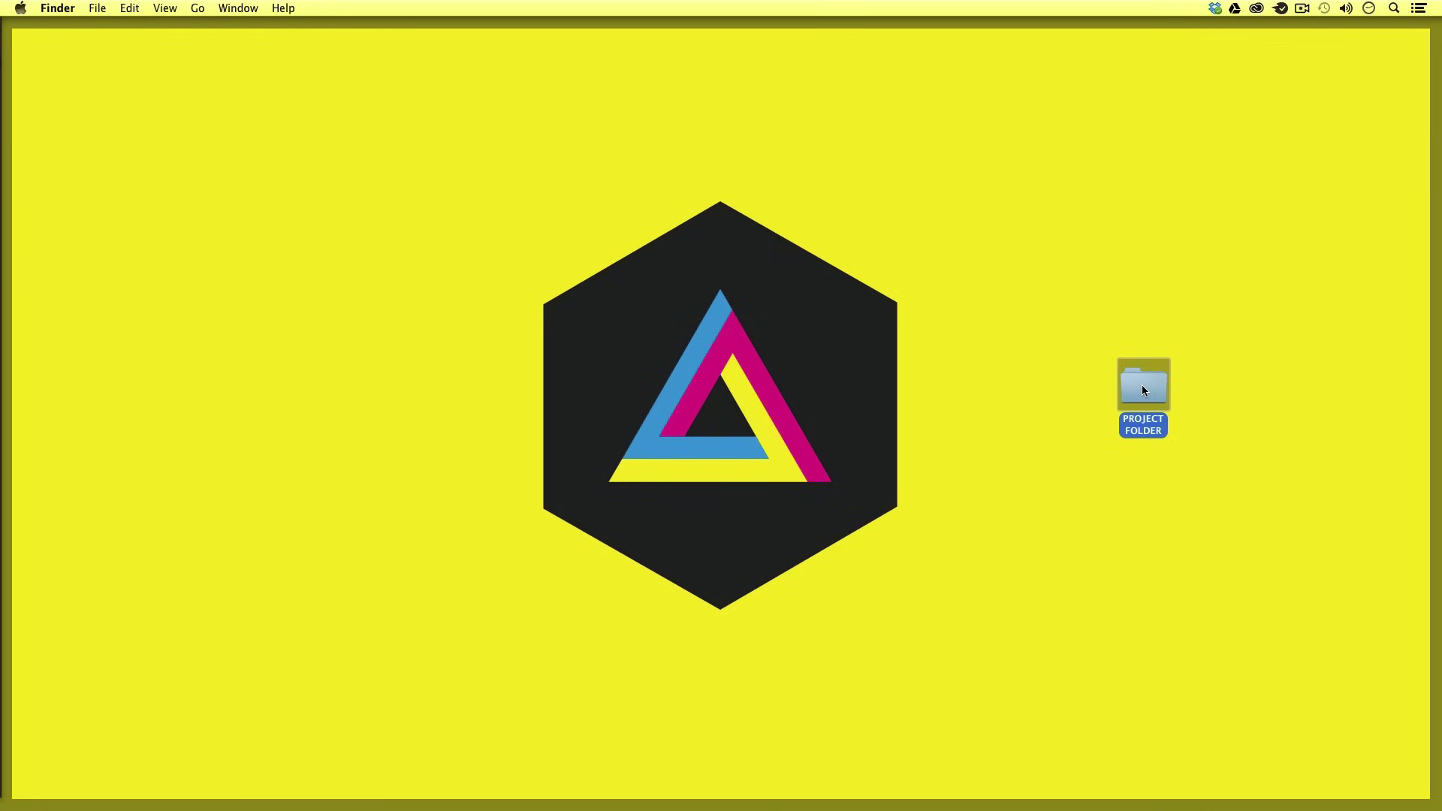
double_click(1142, 389)
double_click(484, 285)
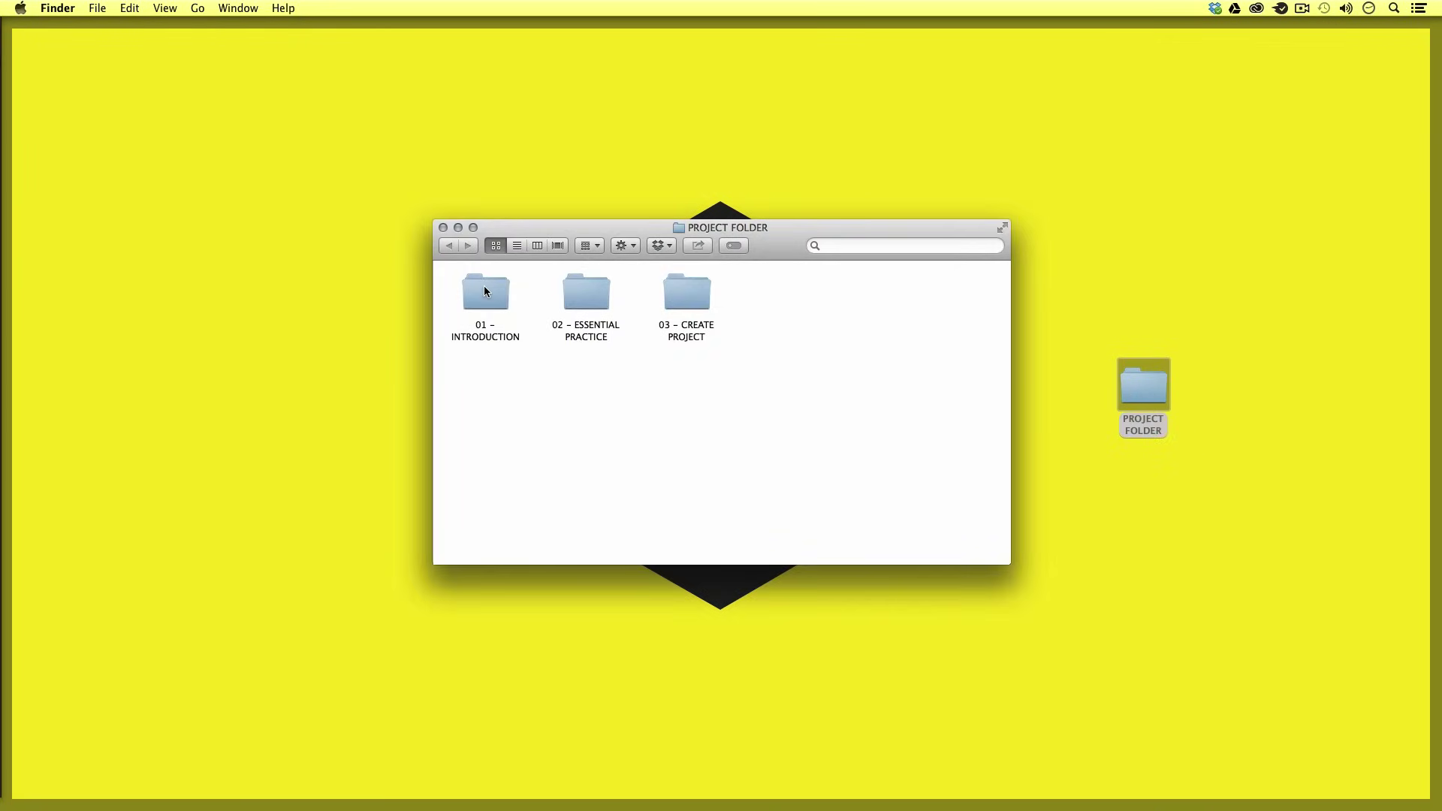
double_click(483, 285)
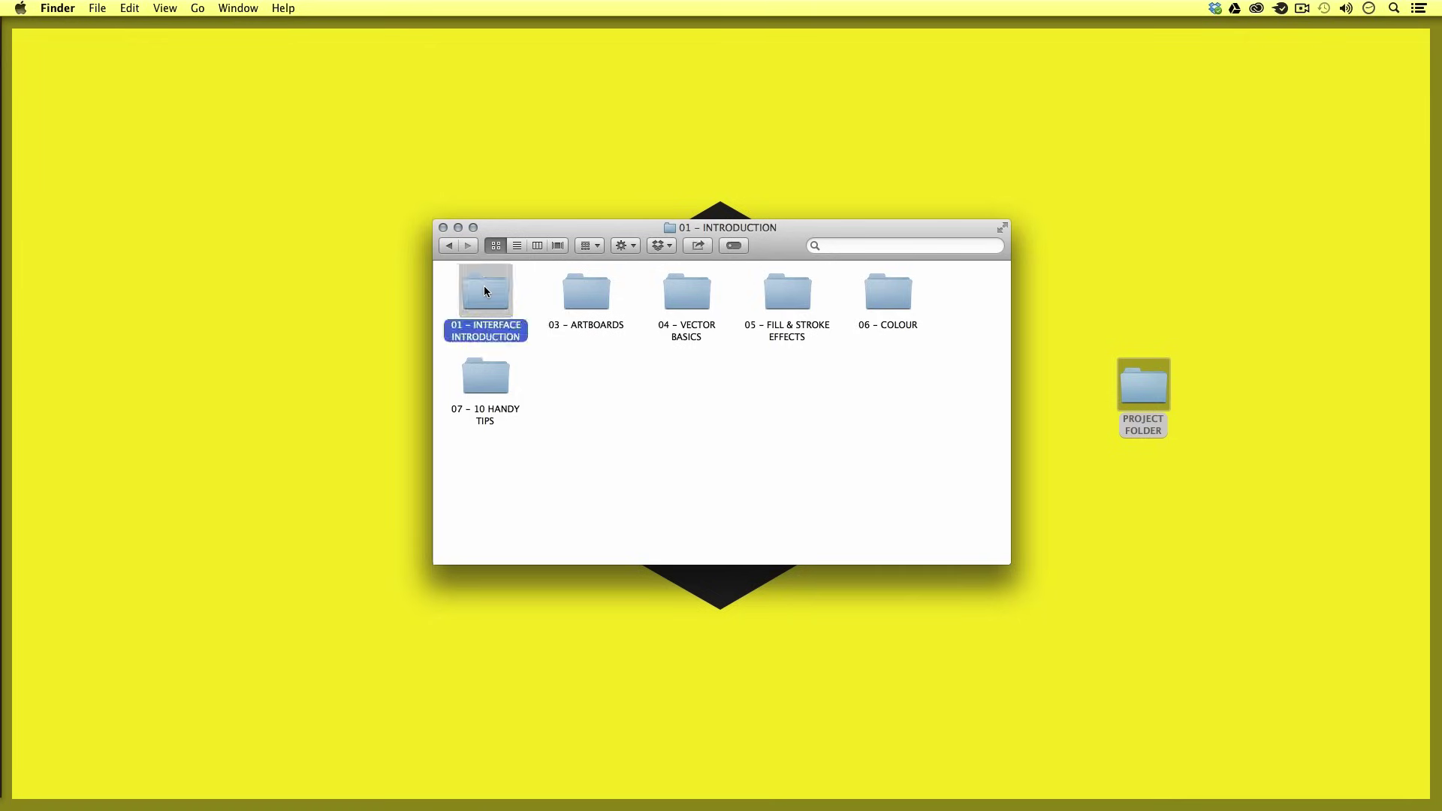
double_click(483, 285)
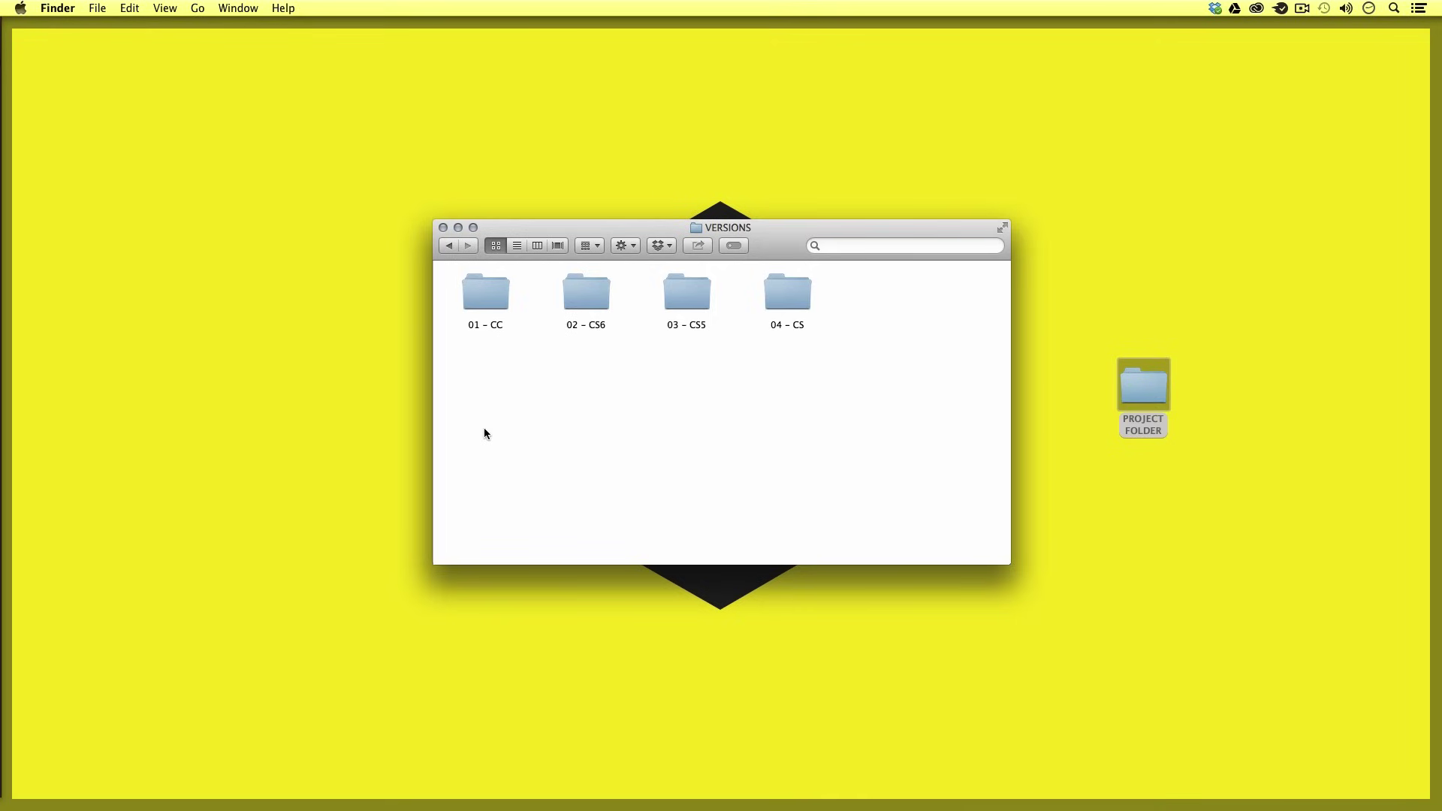
Step: Open the 01– Interface Introduction document from the 01 – CC folder
double_click(483, 285)
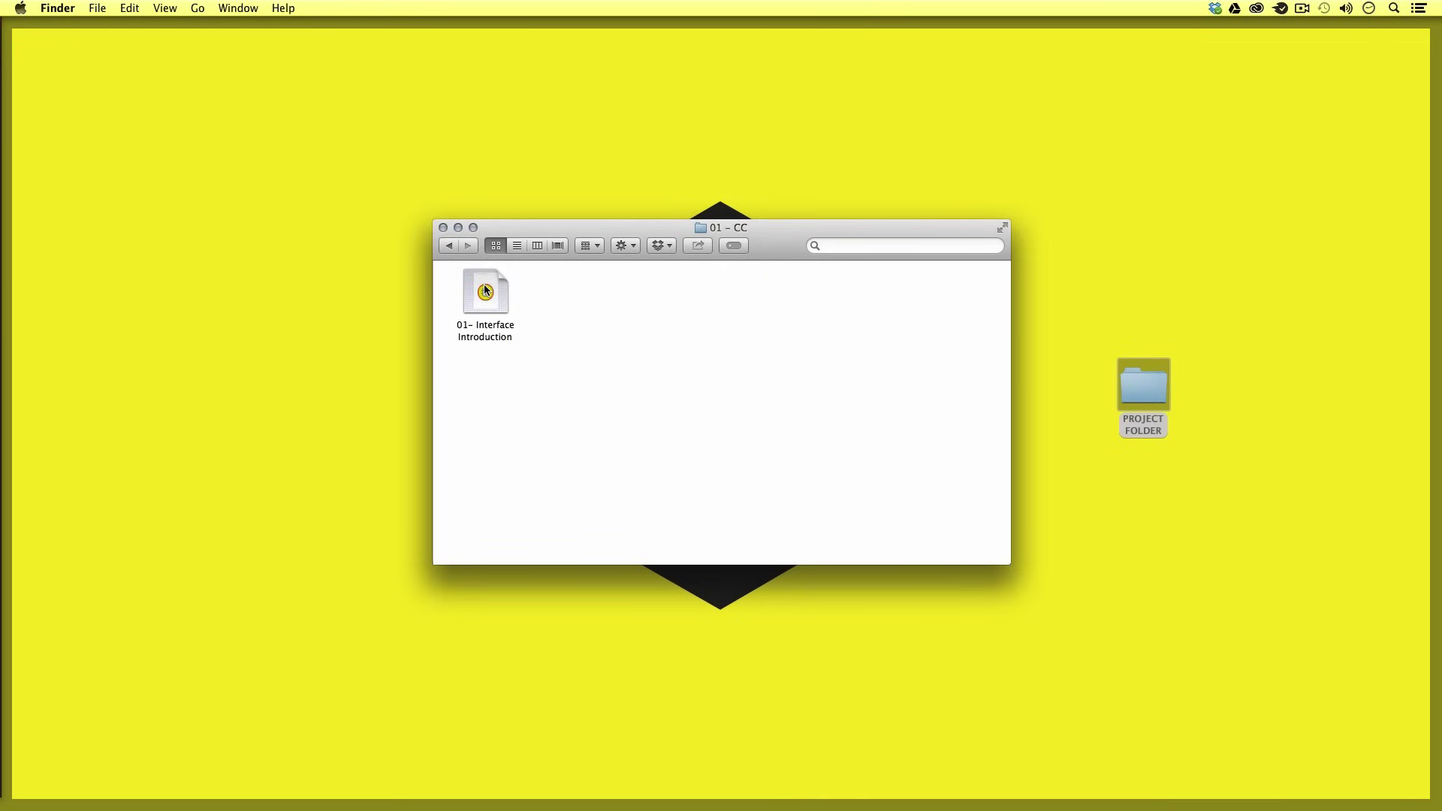
double_click(484, 285)
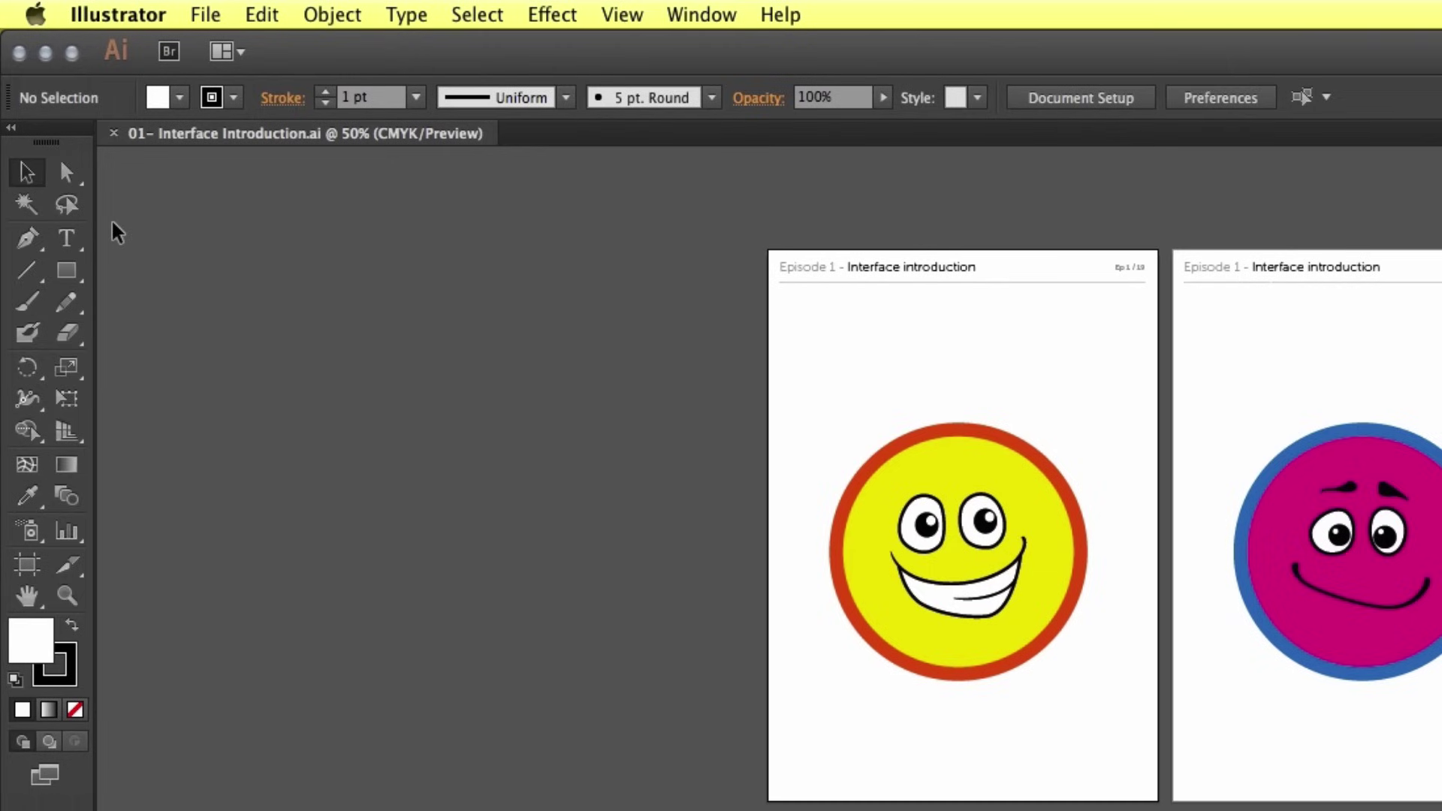
click(30, 246)
click(28, 369)
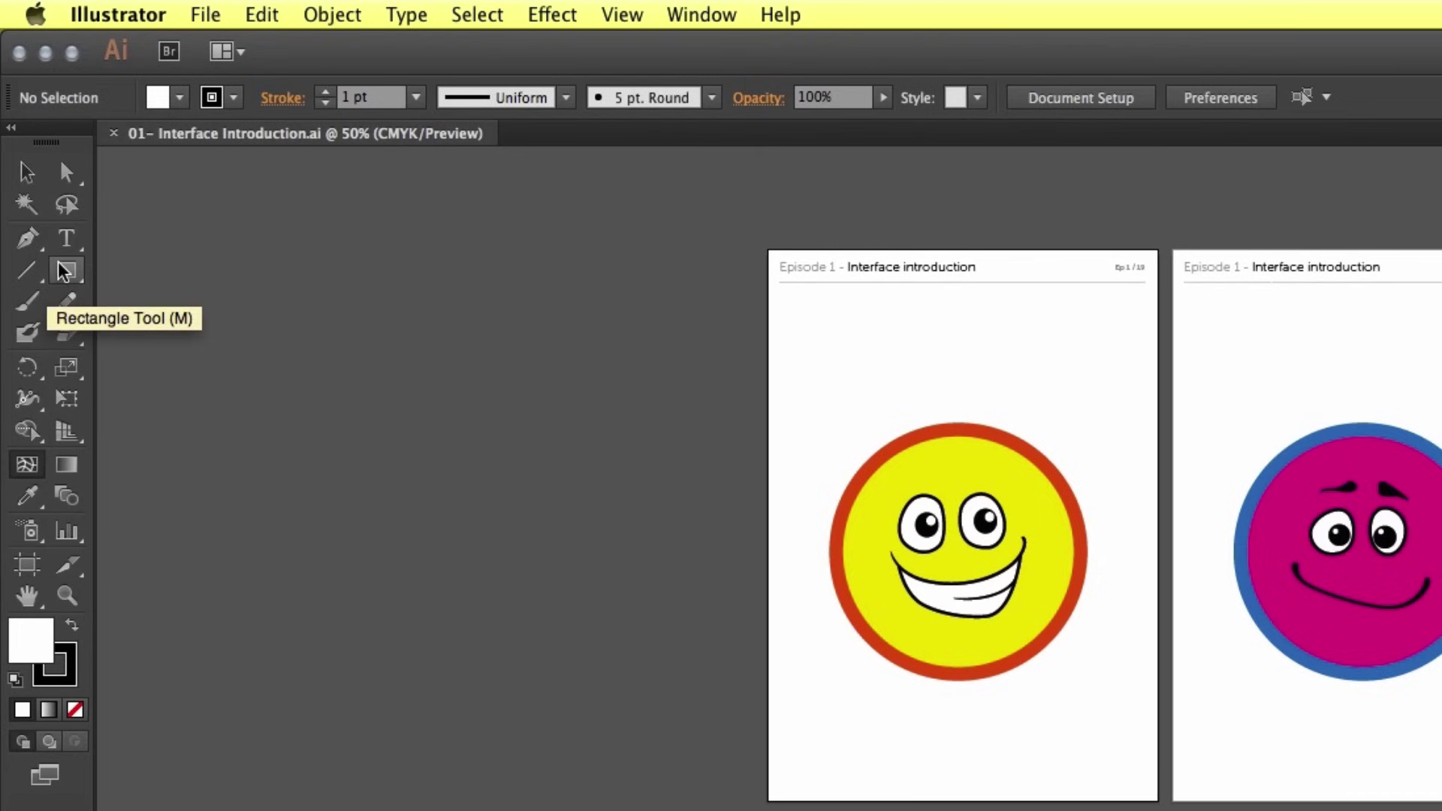
click(79, 240)
click(74, 331)
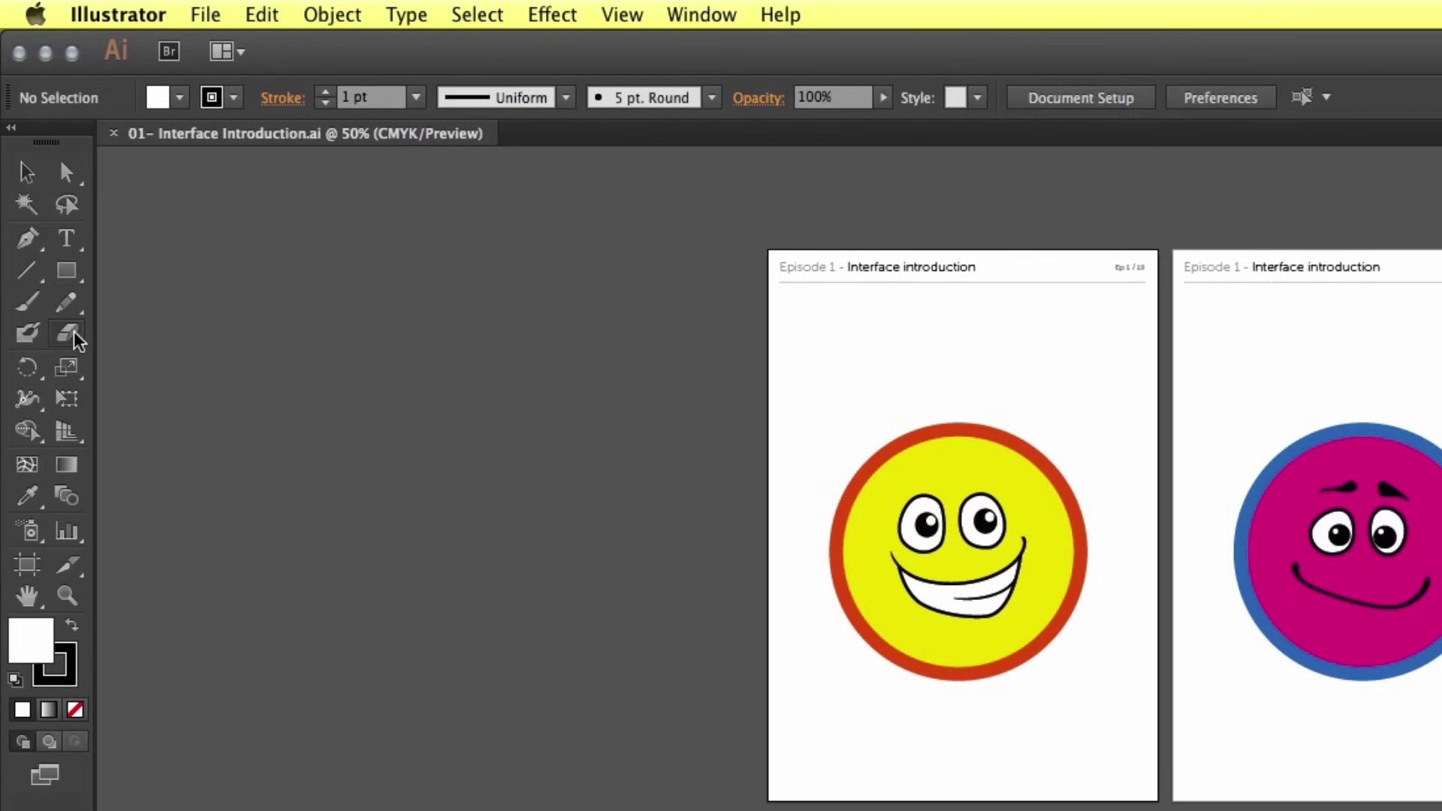
click(34, 210)
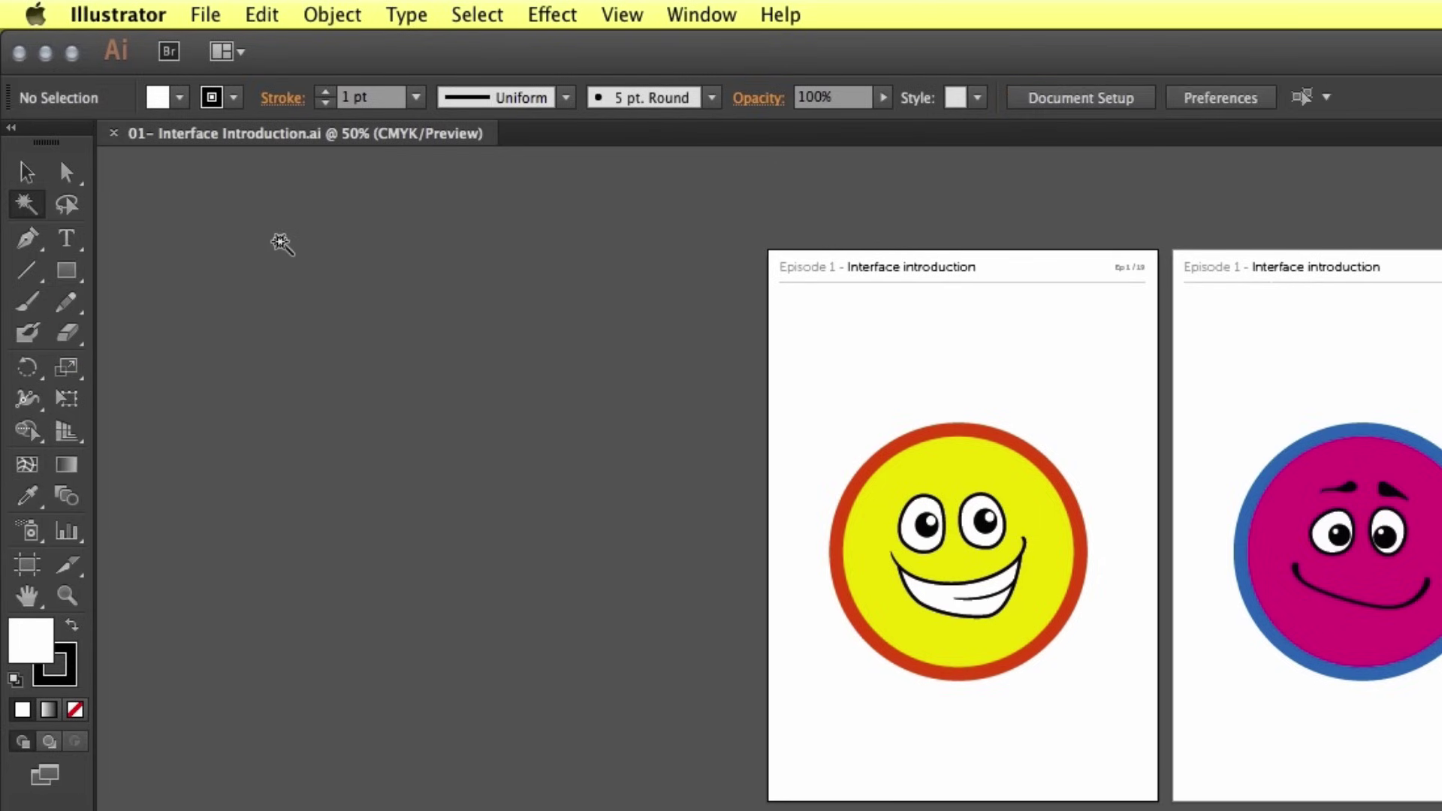
click(27, 237)
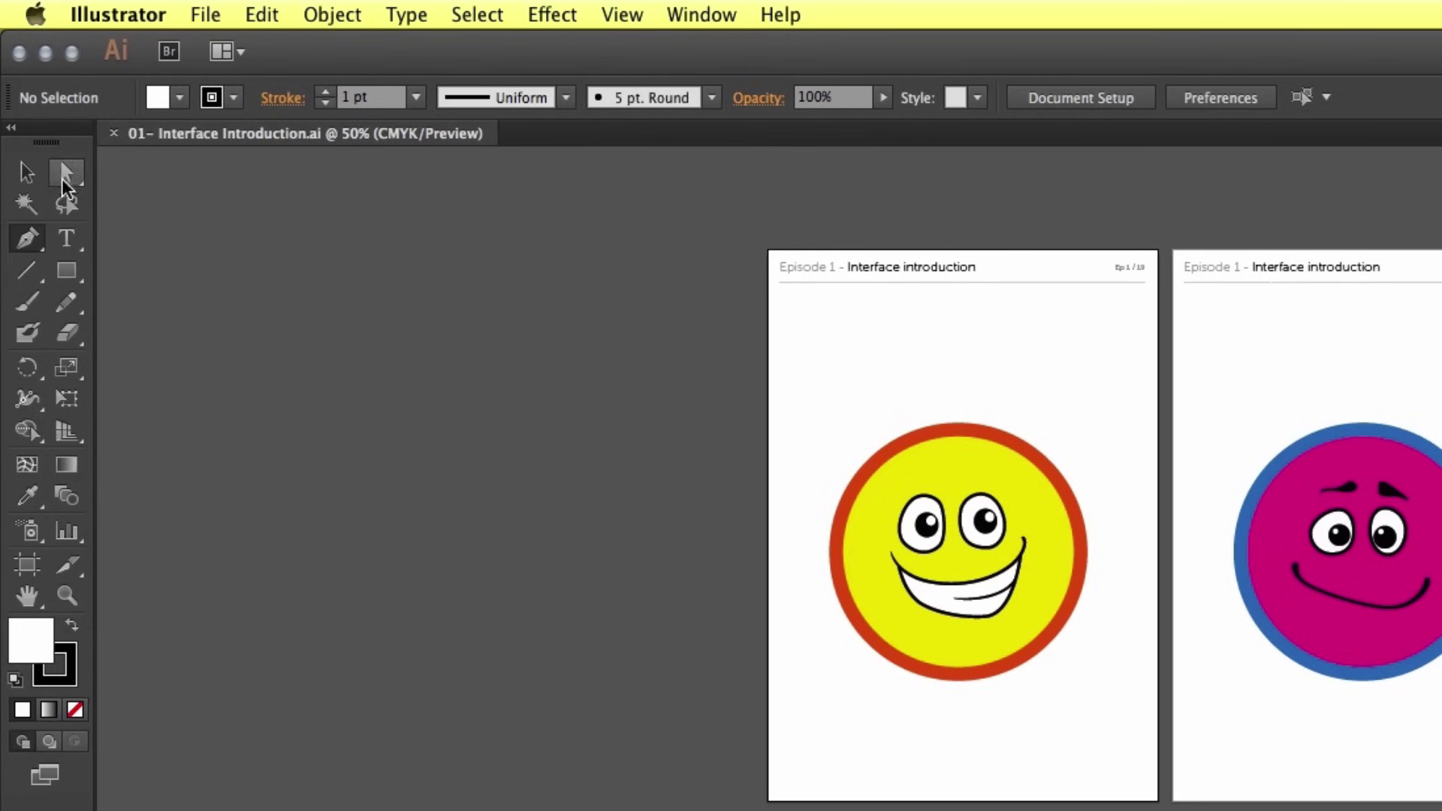
click(67, 171)
click(67, 205)
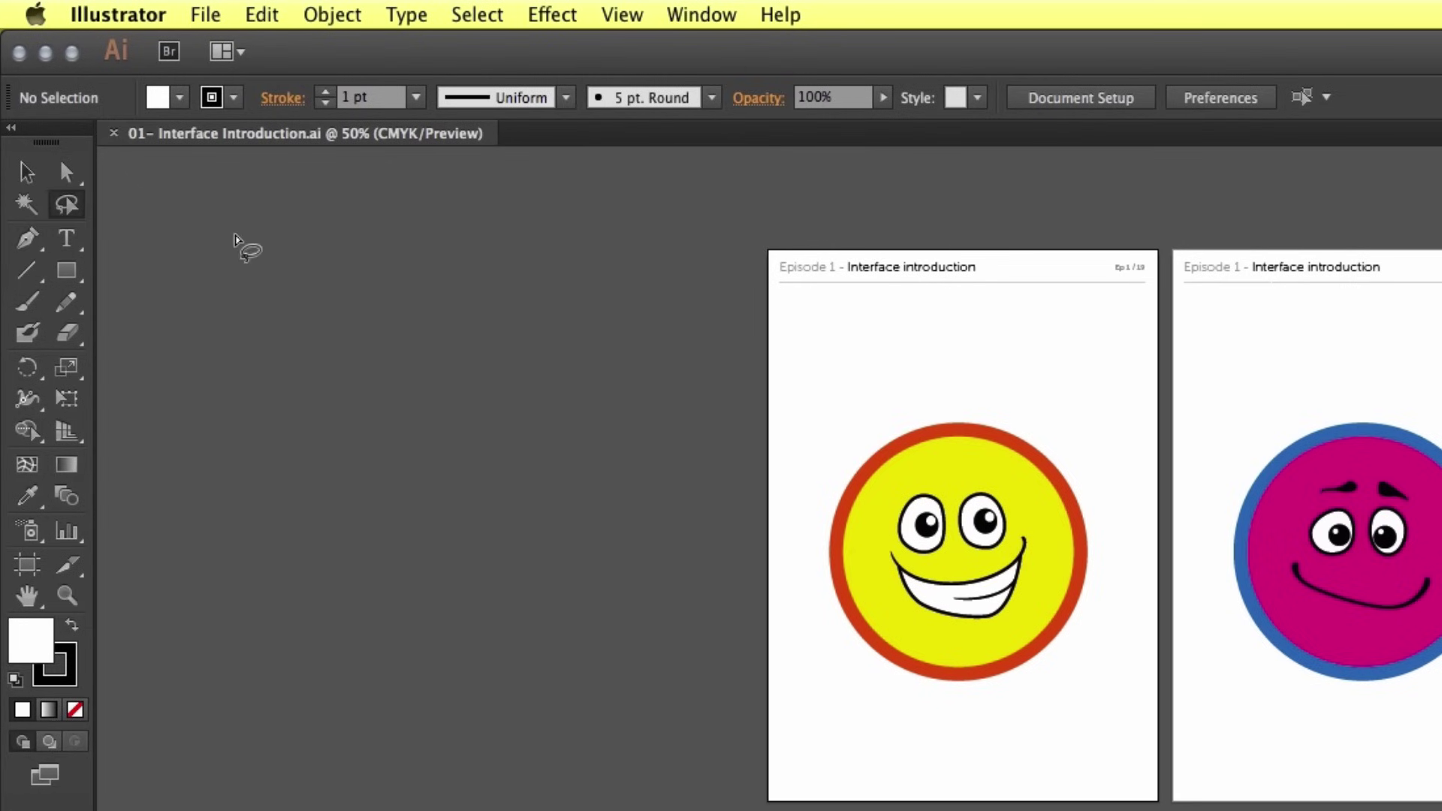
click(77, 237)
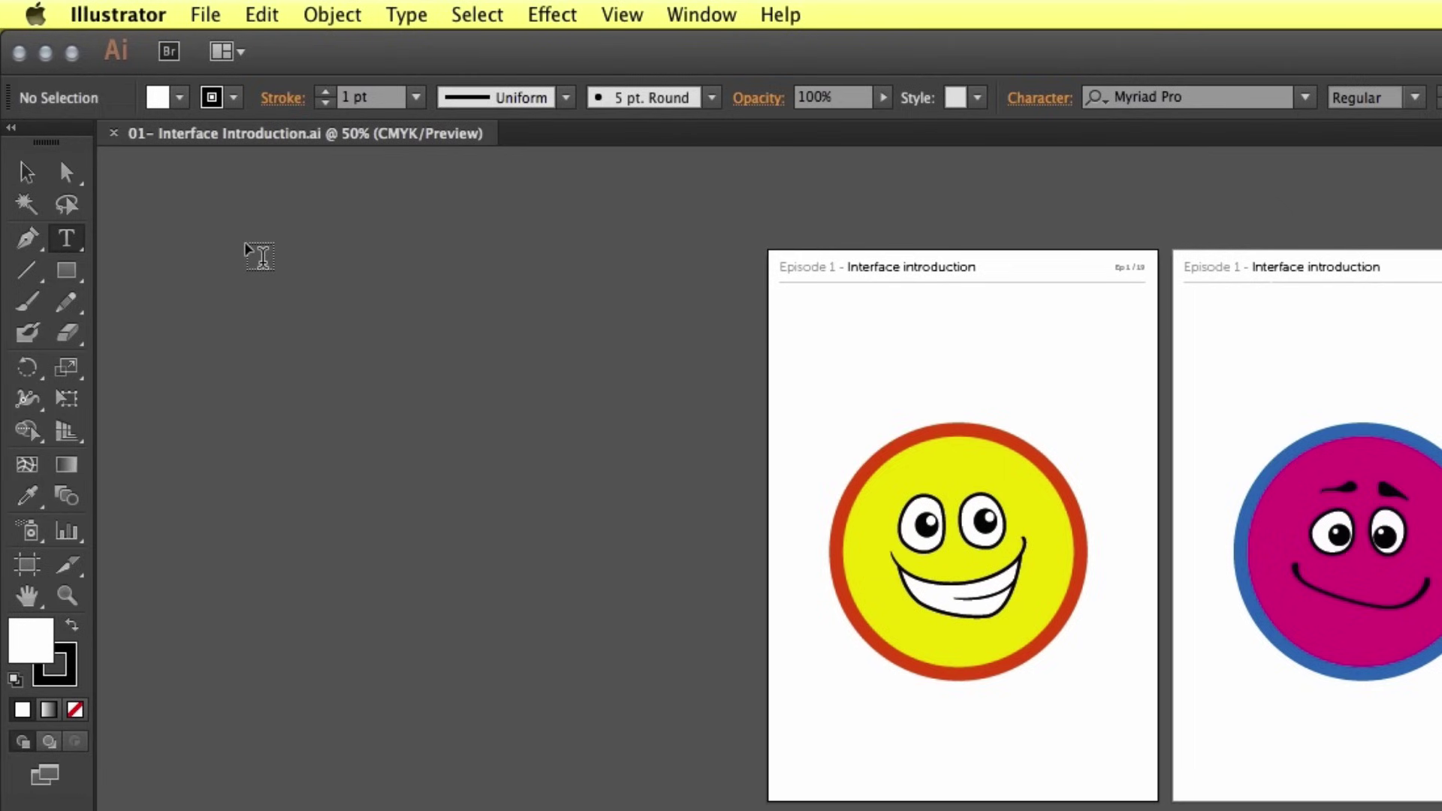
click(68, 332)
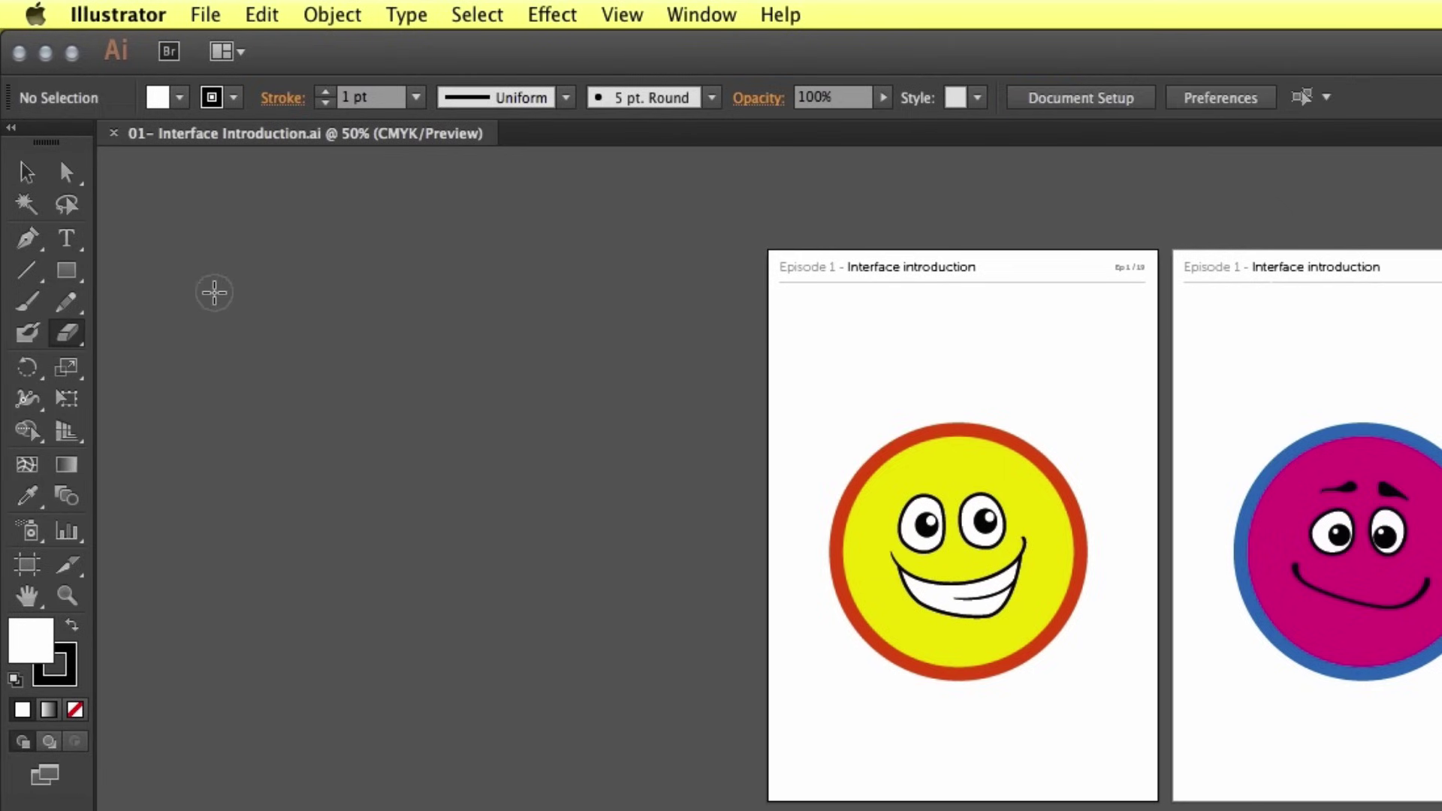
key(shift+b)
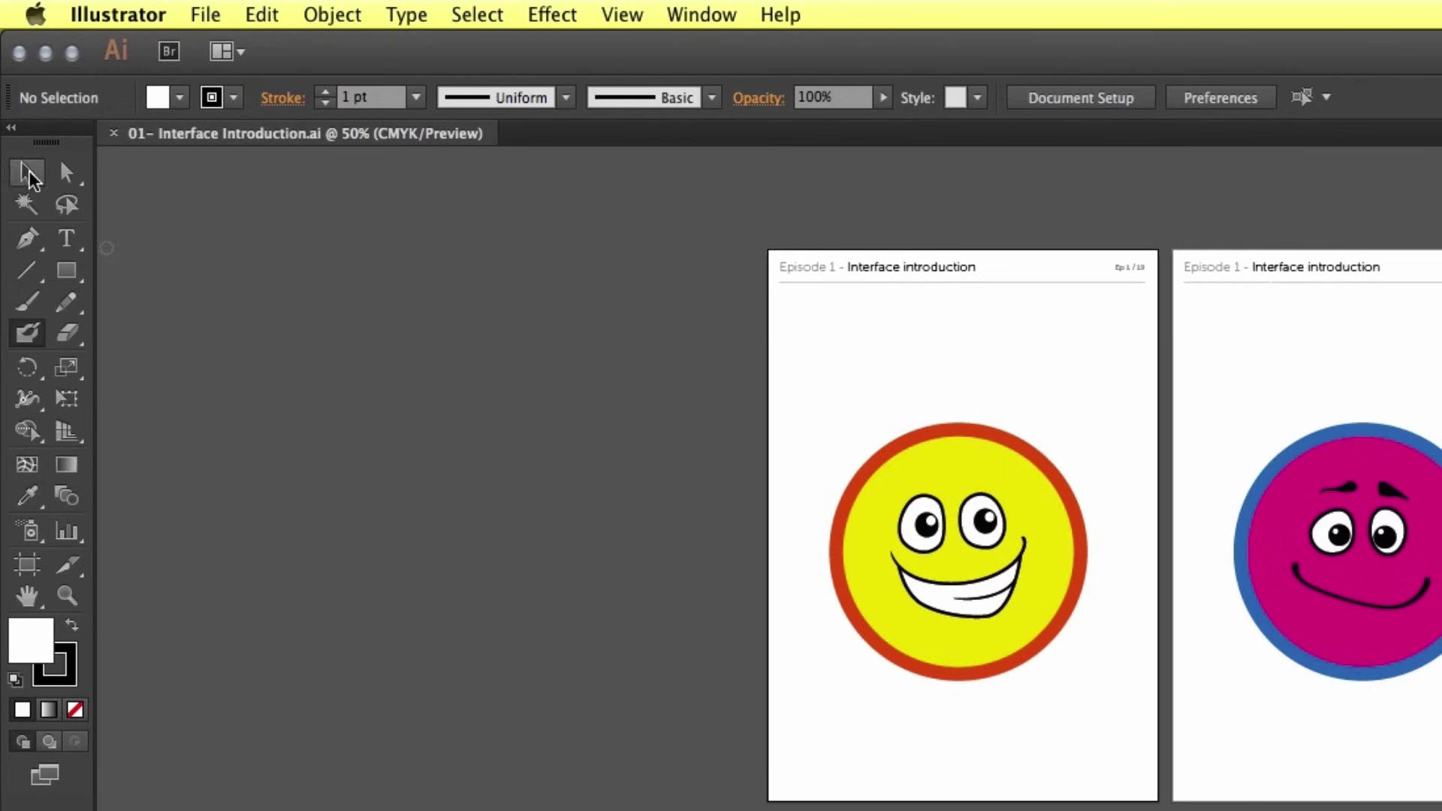
click(27, 172)
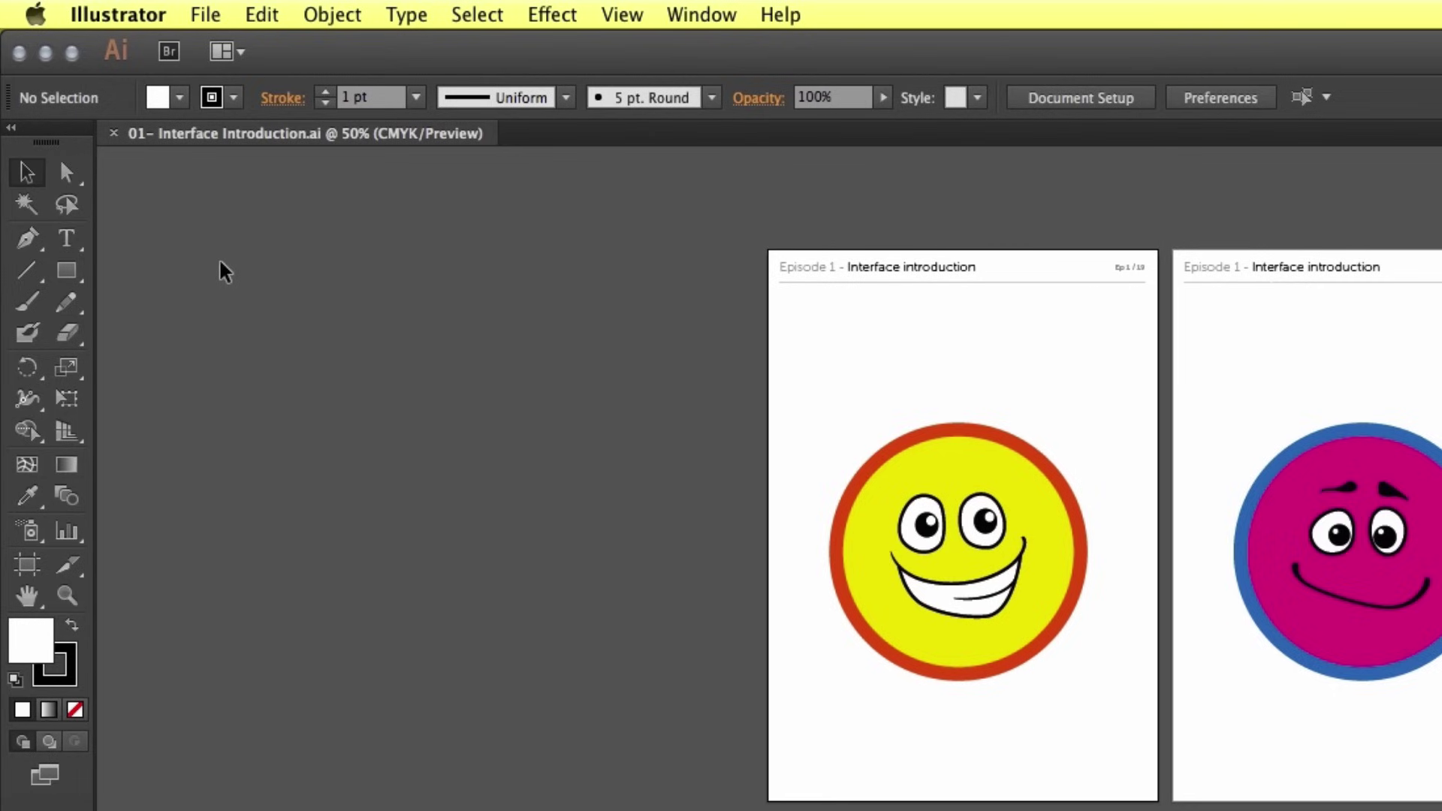
Step: Browse the Pen tool's flyout, then reveal the Rectangle tool's shape flyout
click(29, 247)
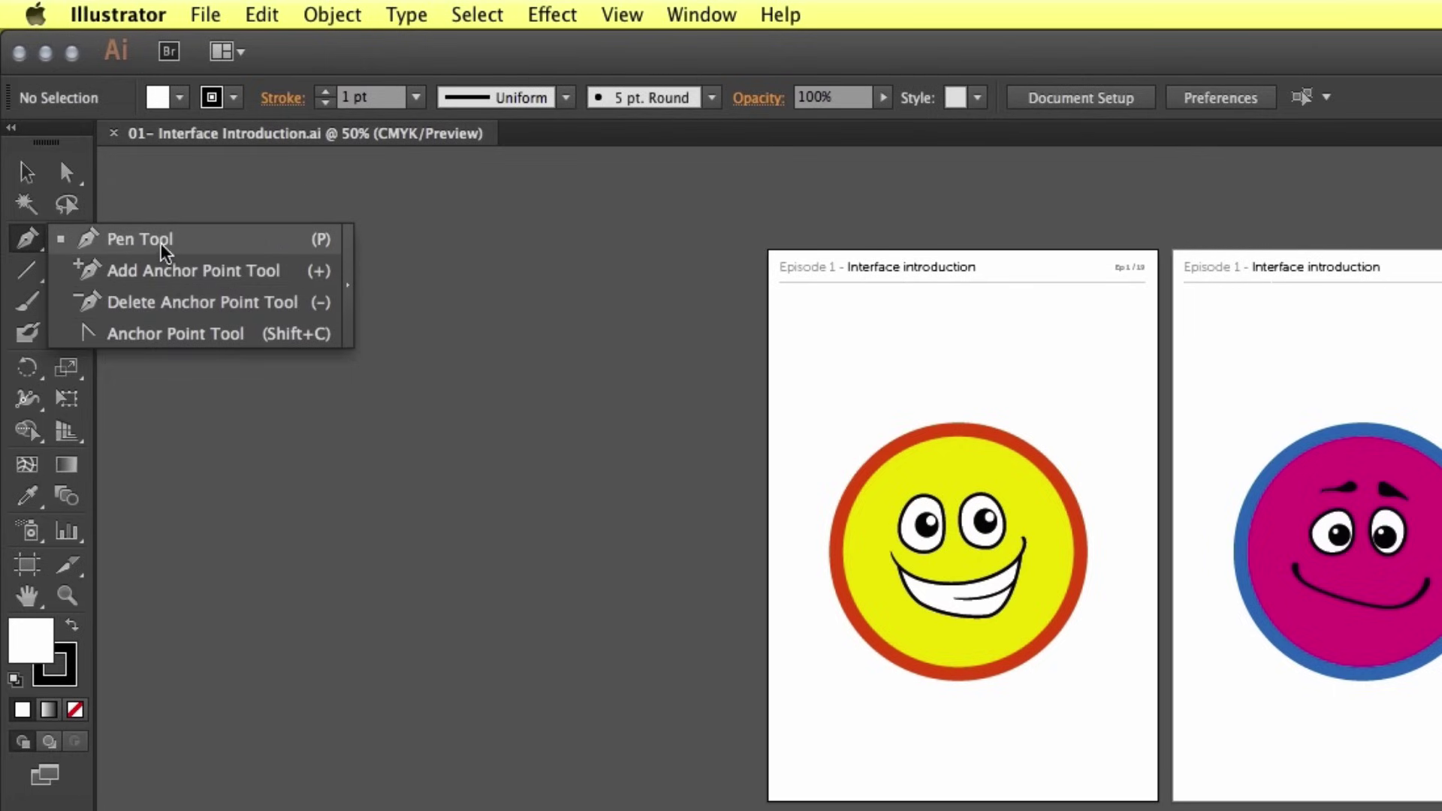
click(27, 249)
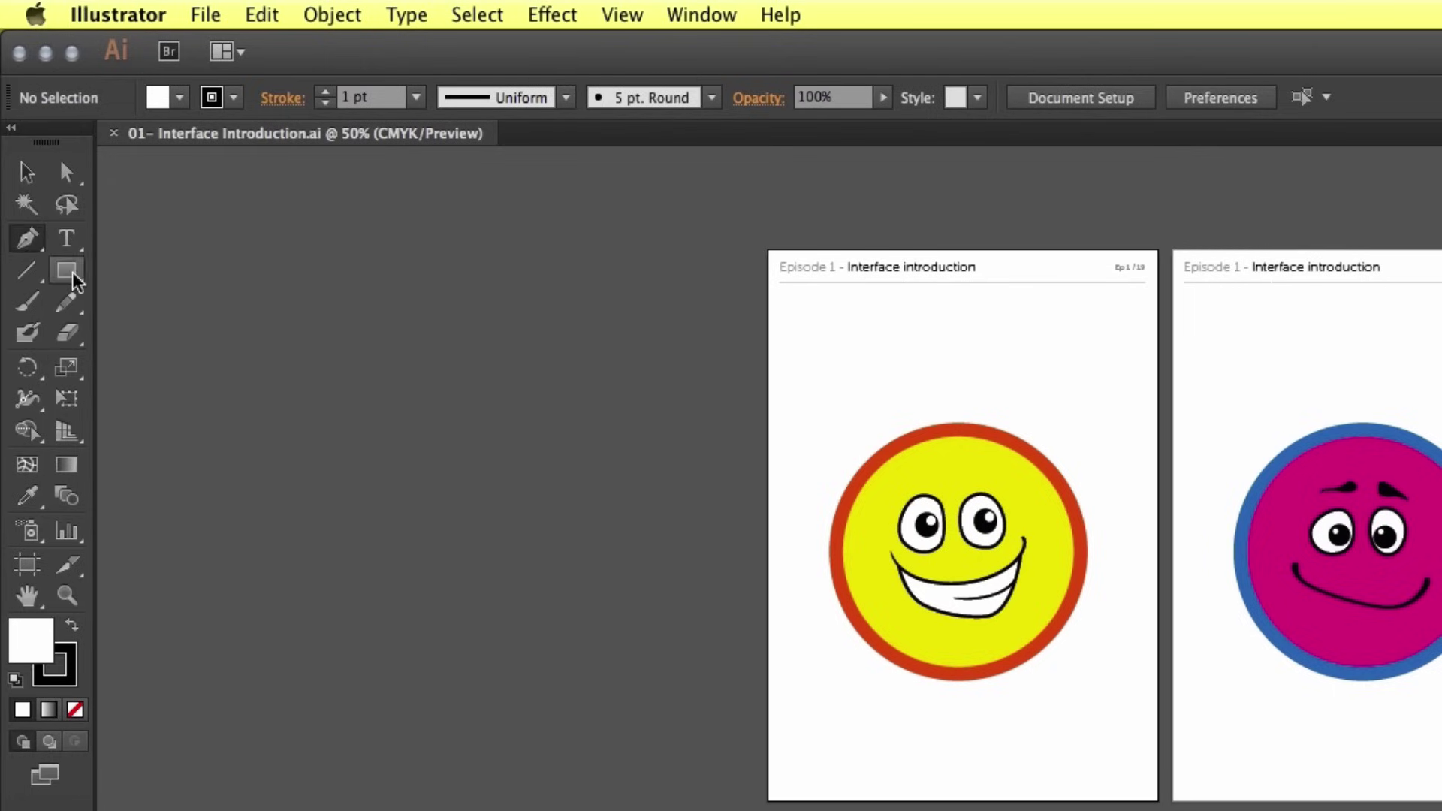
drag(73, 272, 232, 302)
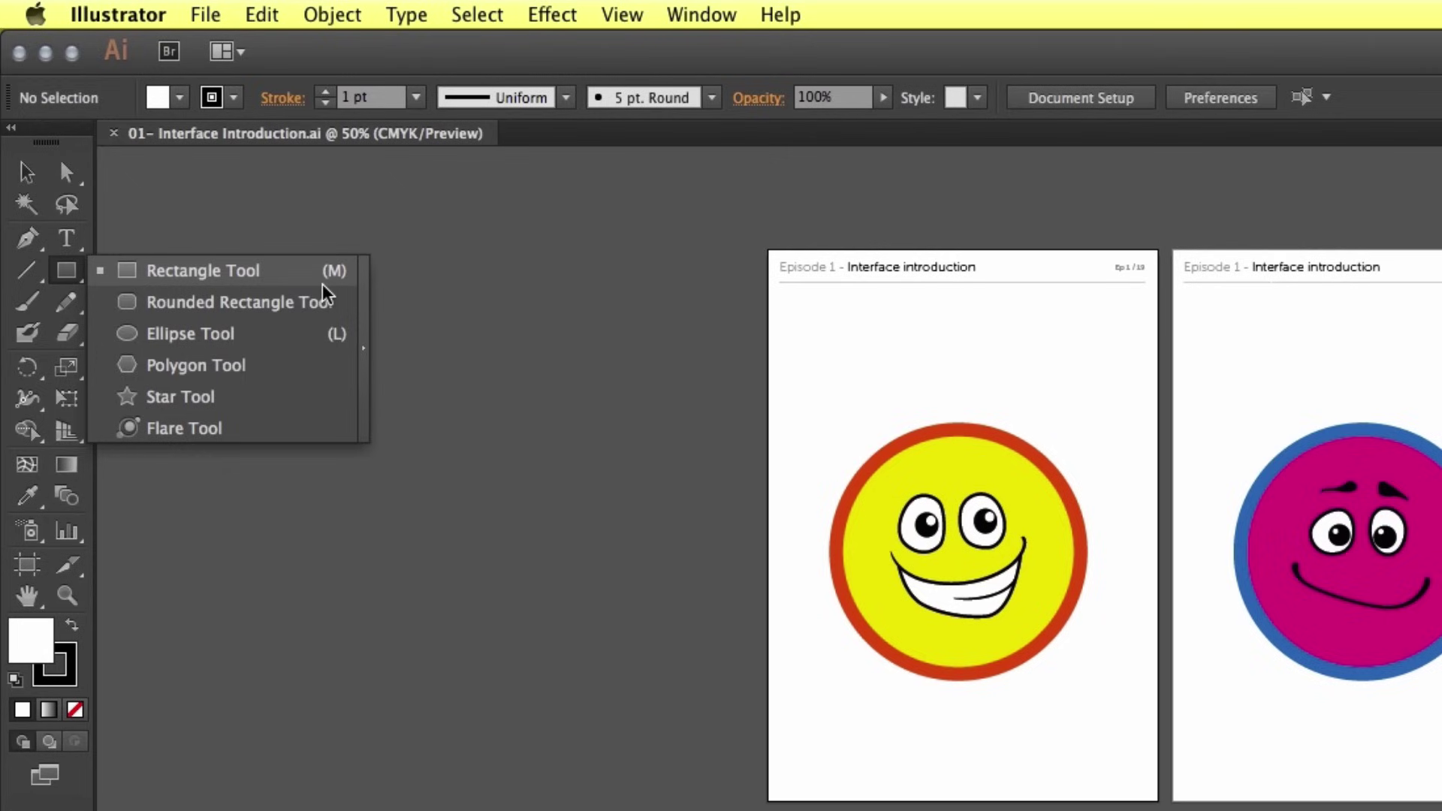
Step: Tear the shape tools into a floating panel, move it, then close it keeping Rectangle
click(364, 348)
mouse_move(260, 281)
mouse_down()
mouse_move(319, 200)
mouse_move(307, 211)
mouse_up()
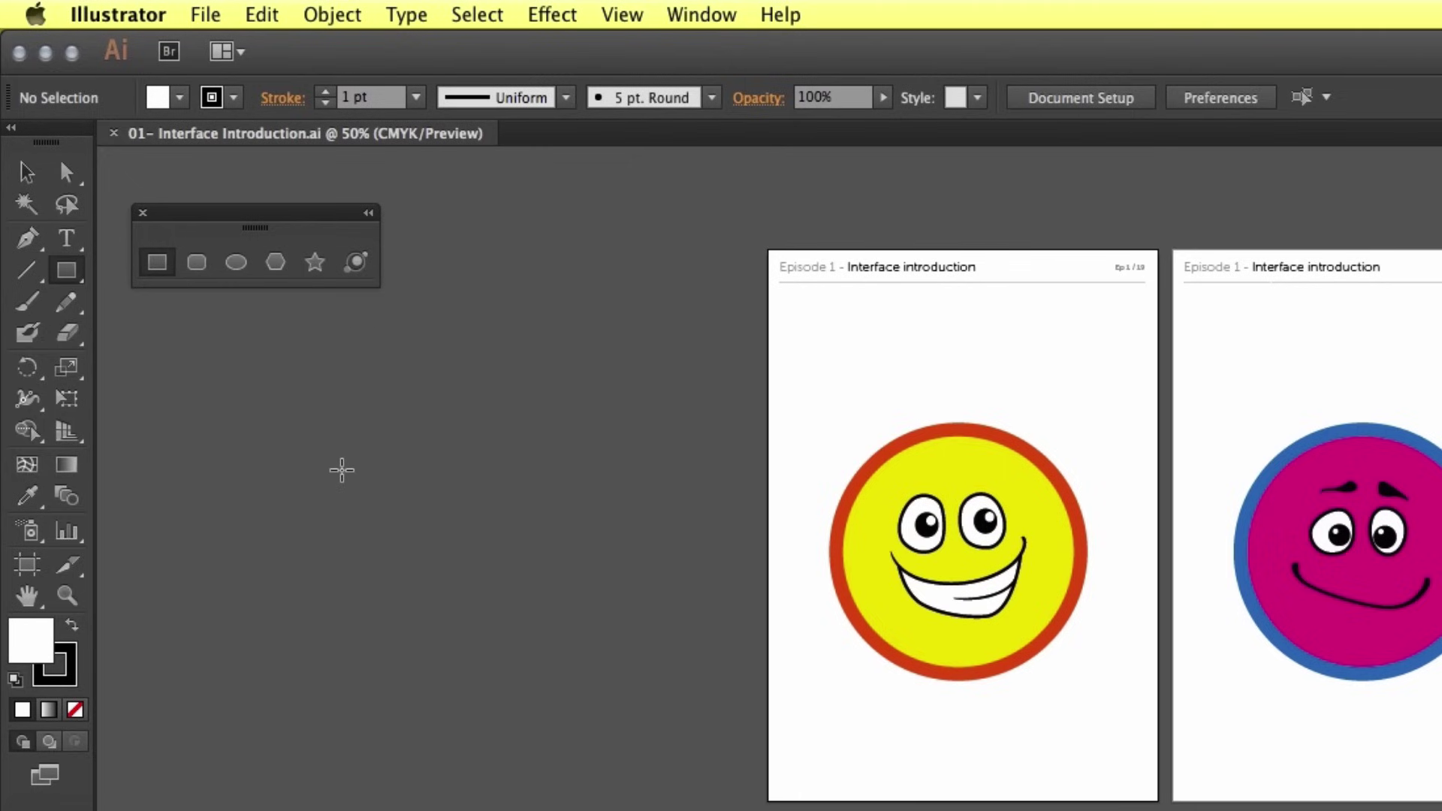
click(141, 212)
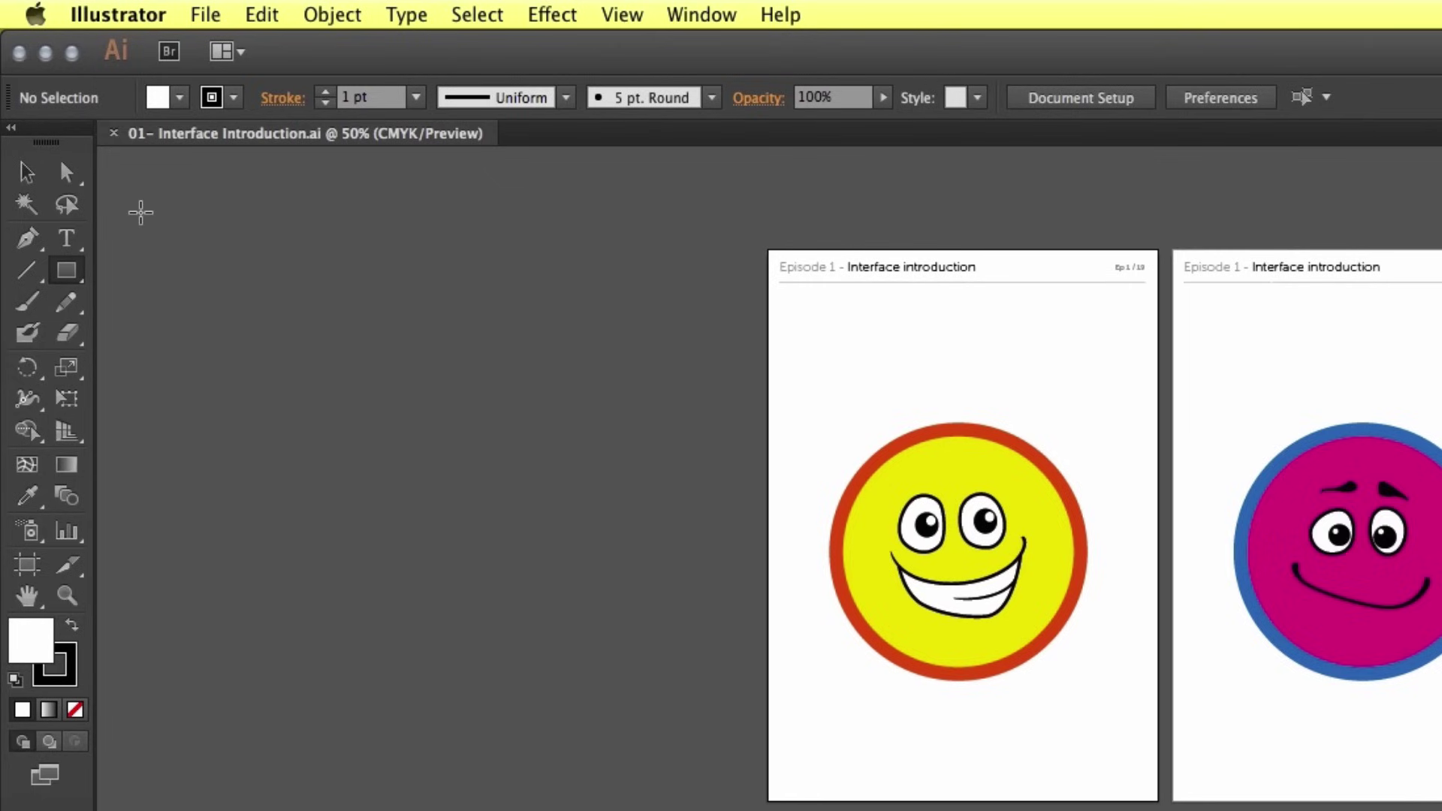
Step: Return to the Selection tool with the V shortcut
key(v)
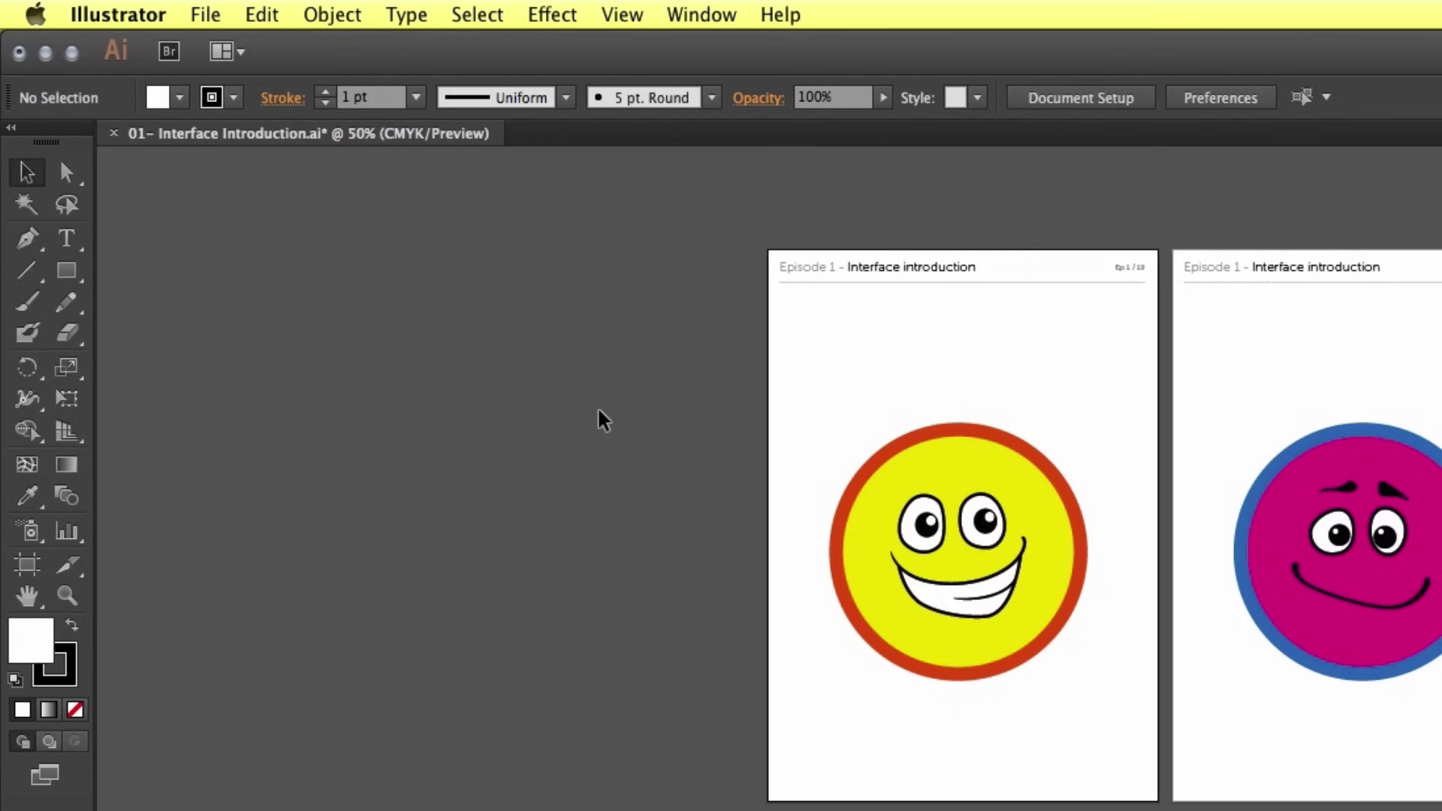
click(976, 466)
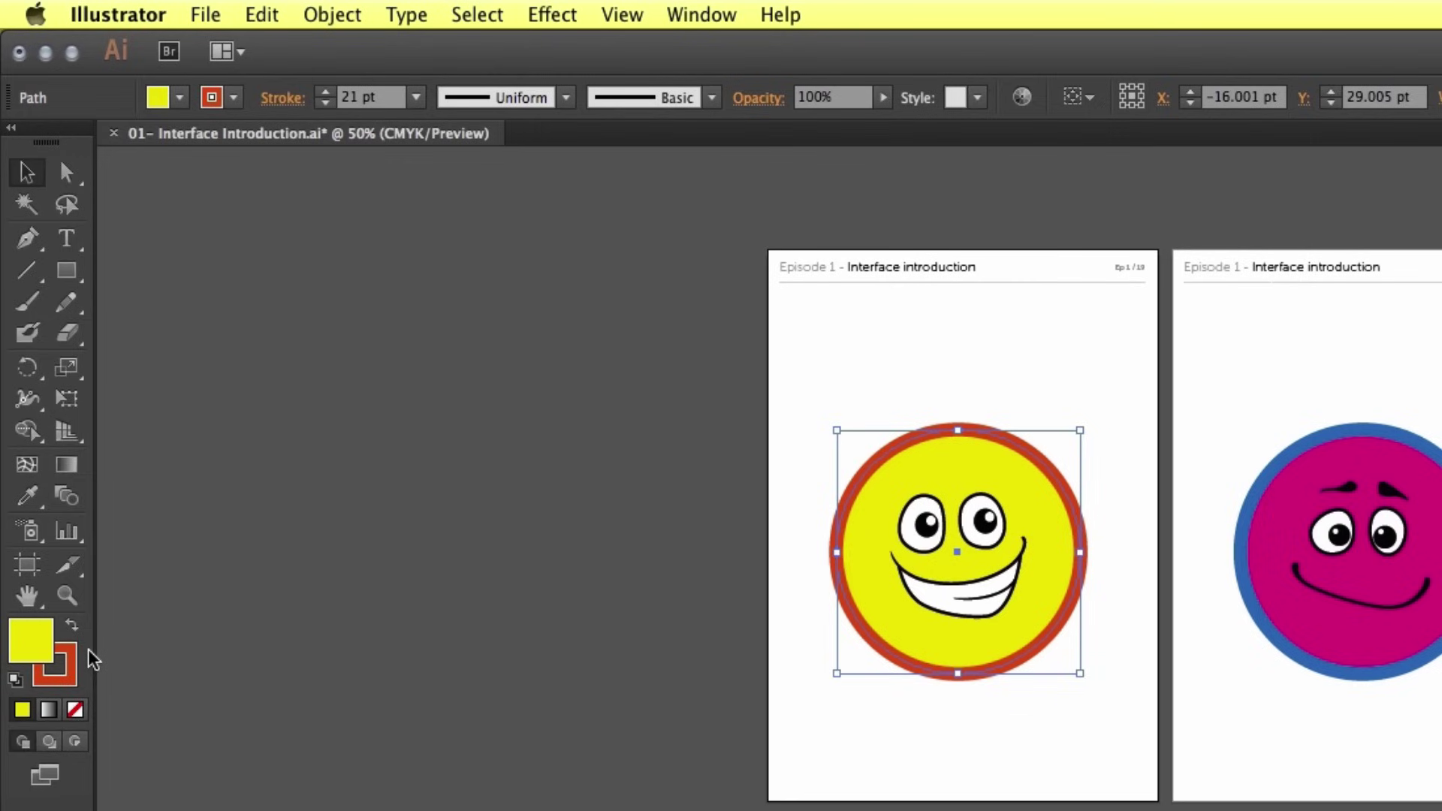
mouse_move(948, 451)
mouse_down()
mouse_move(779, 352)
mouse_move(1102, 364)
mouse_up()
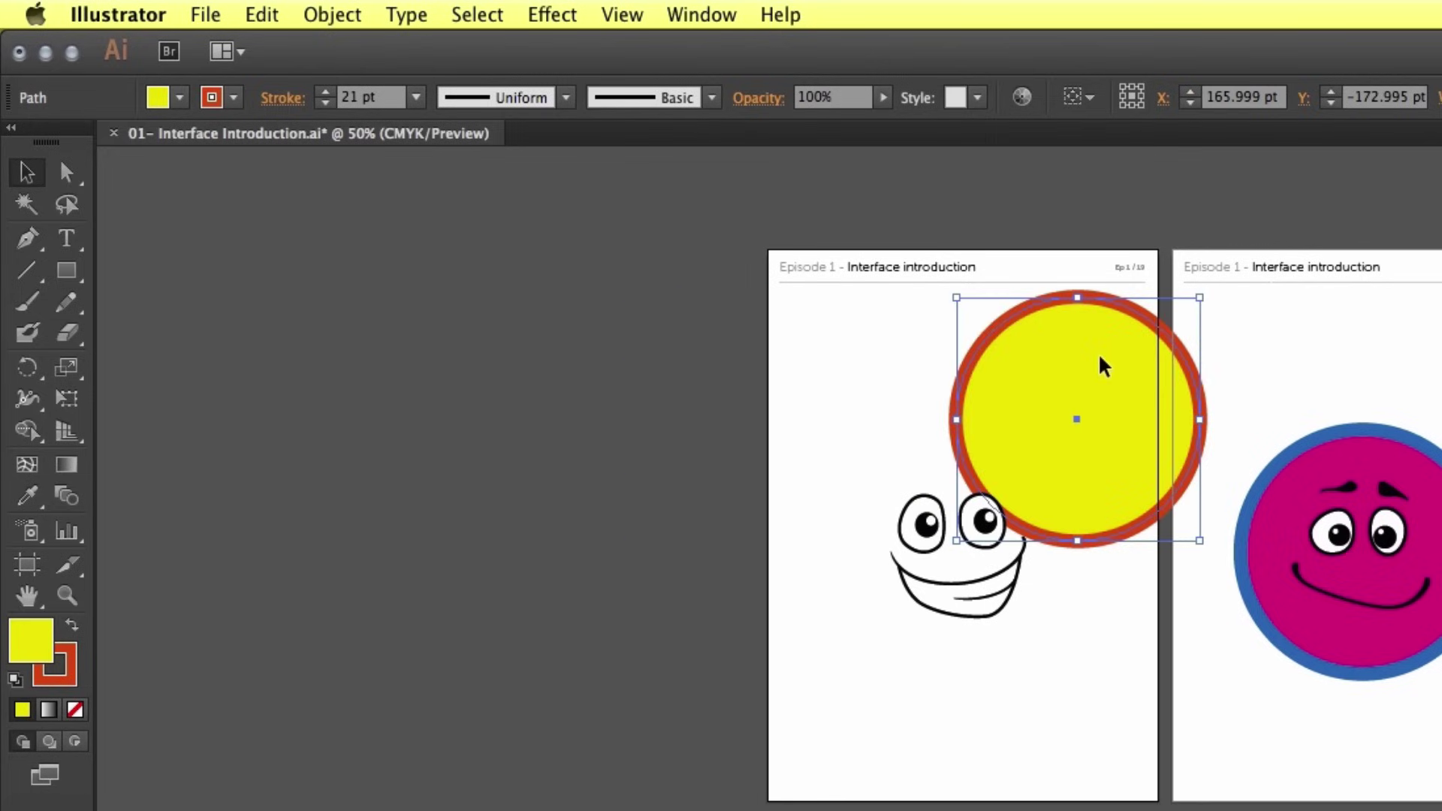
key(super+z)
key(super+z)
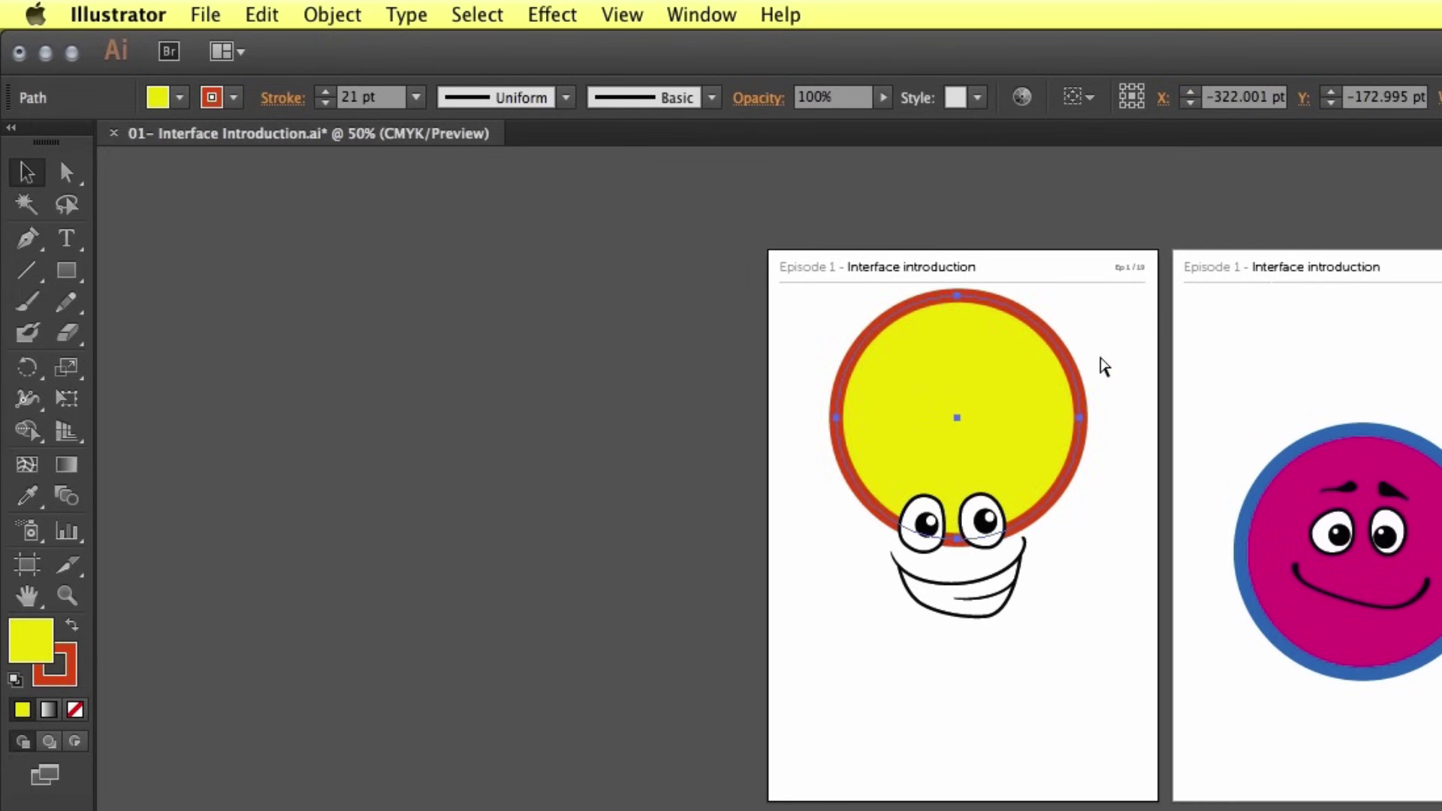
key(super+z)
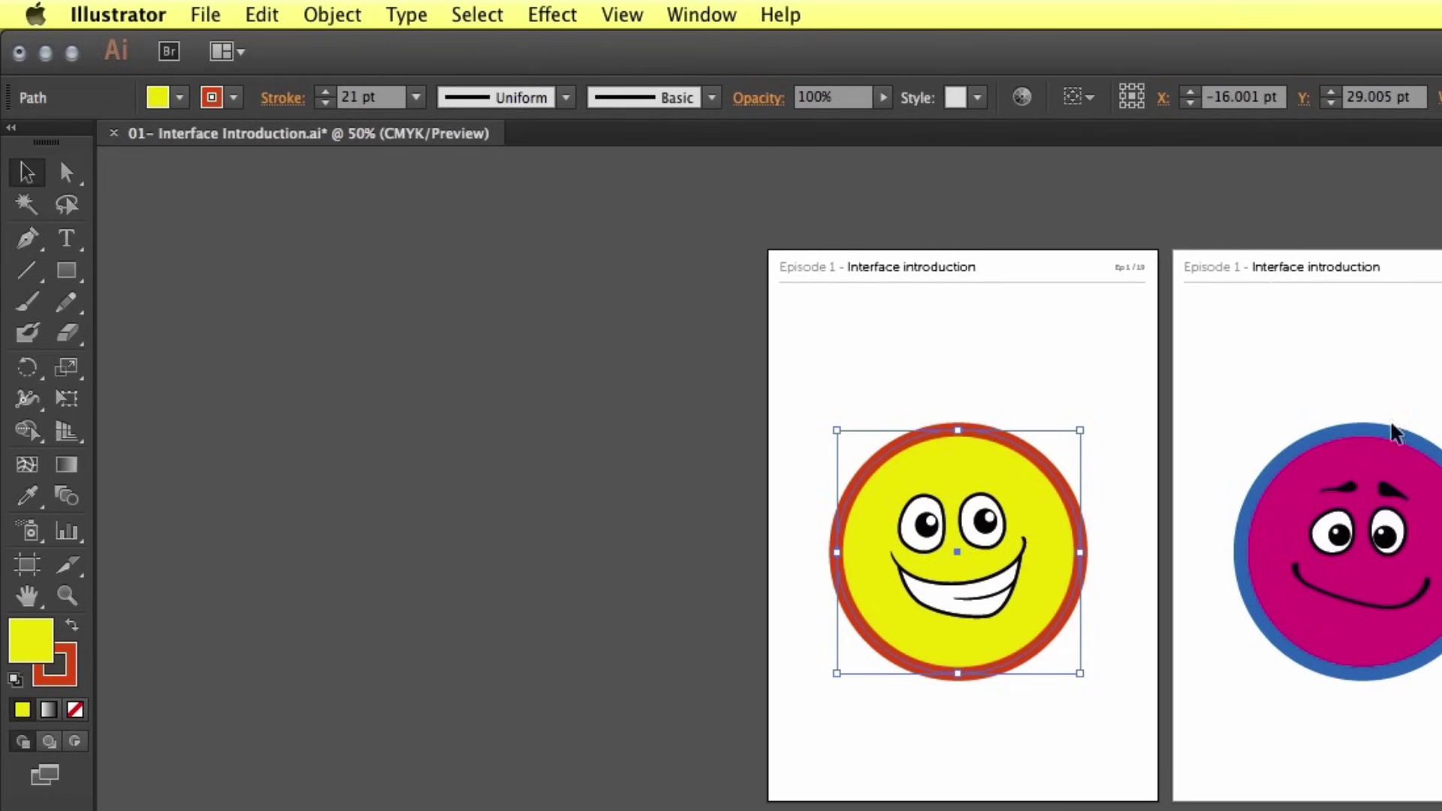
click(1383, 450)
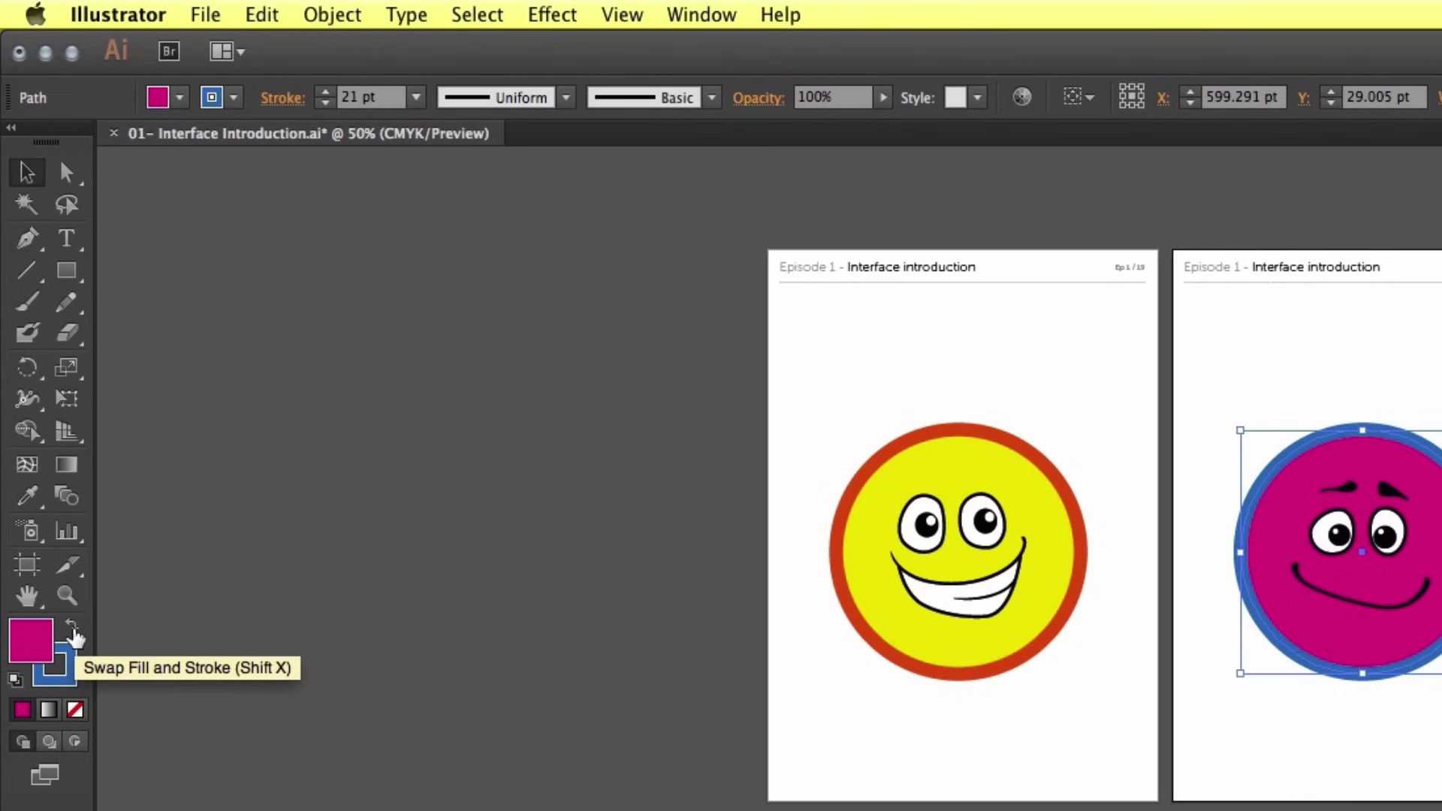
click(72, 634)
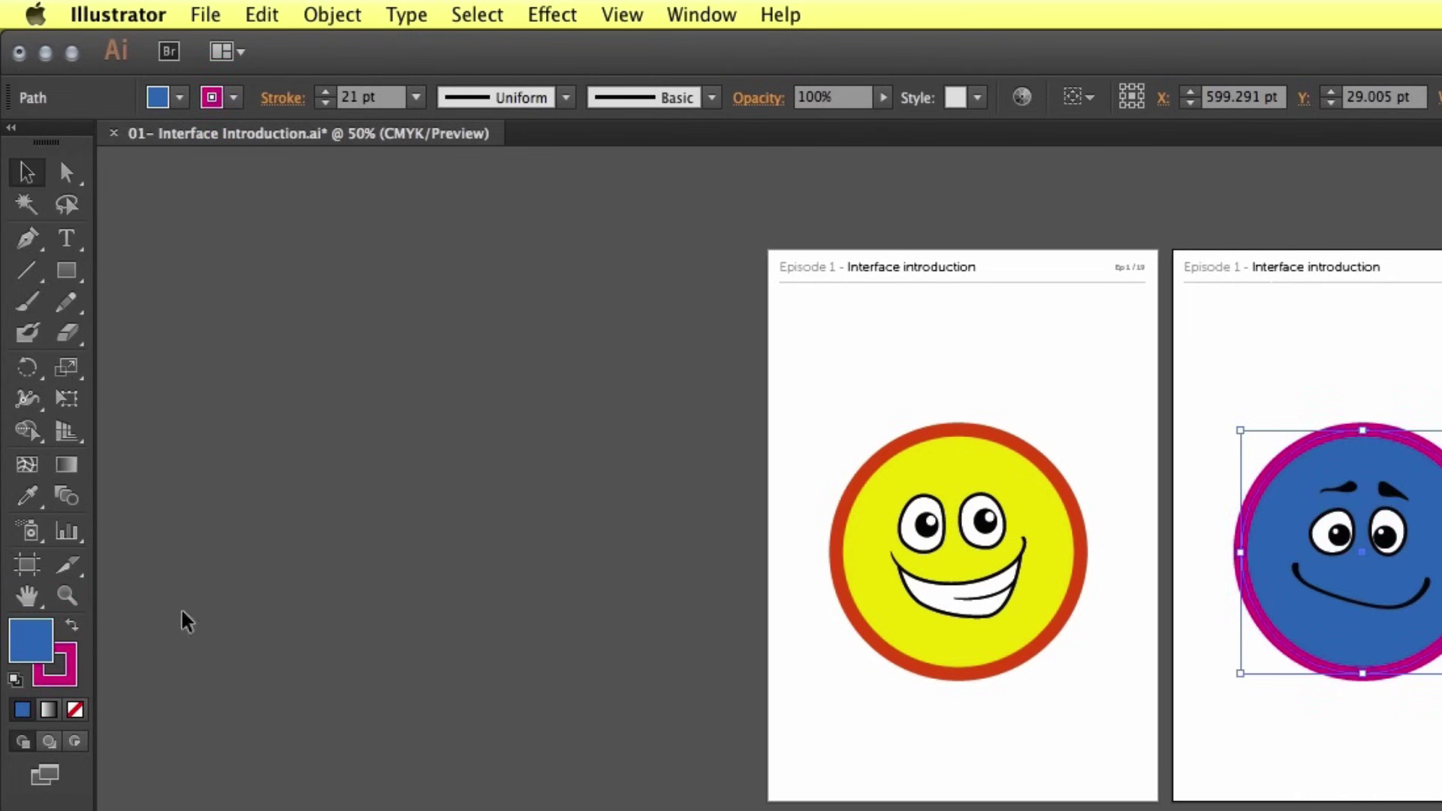
click(72, 629)
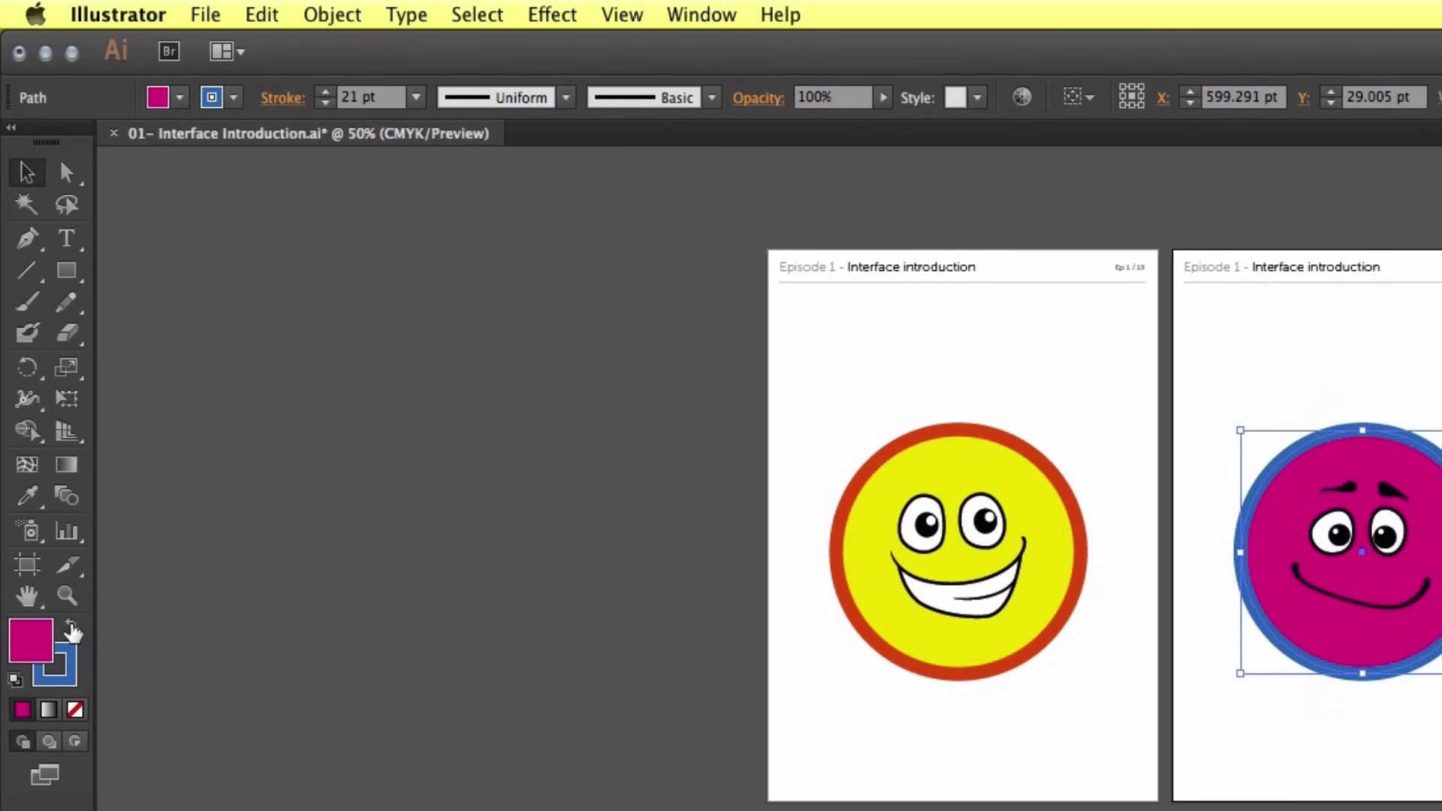
click(71, 628)
click(71, 628)
click(71, 627)
click(14, 682)
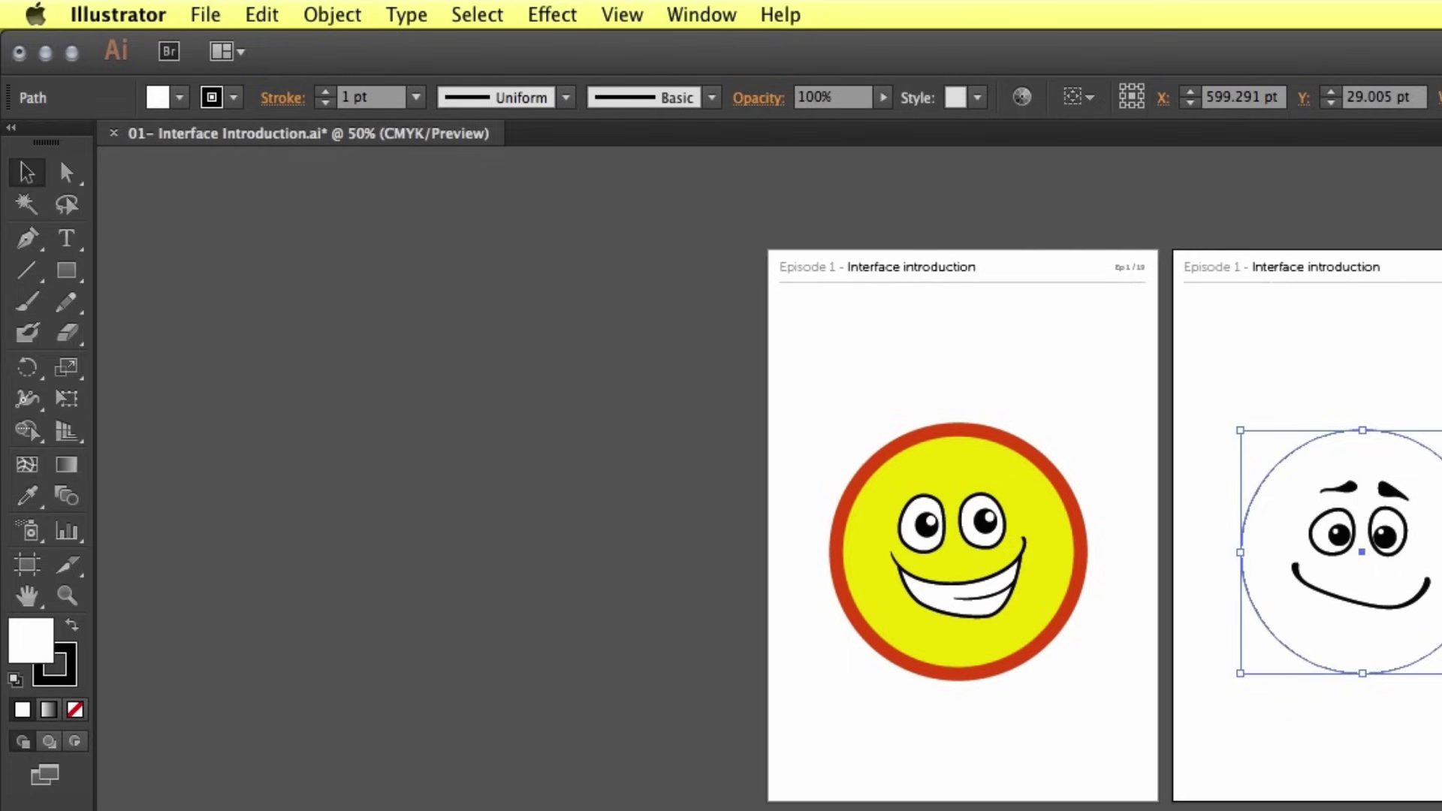
key(super+shift+a)
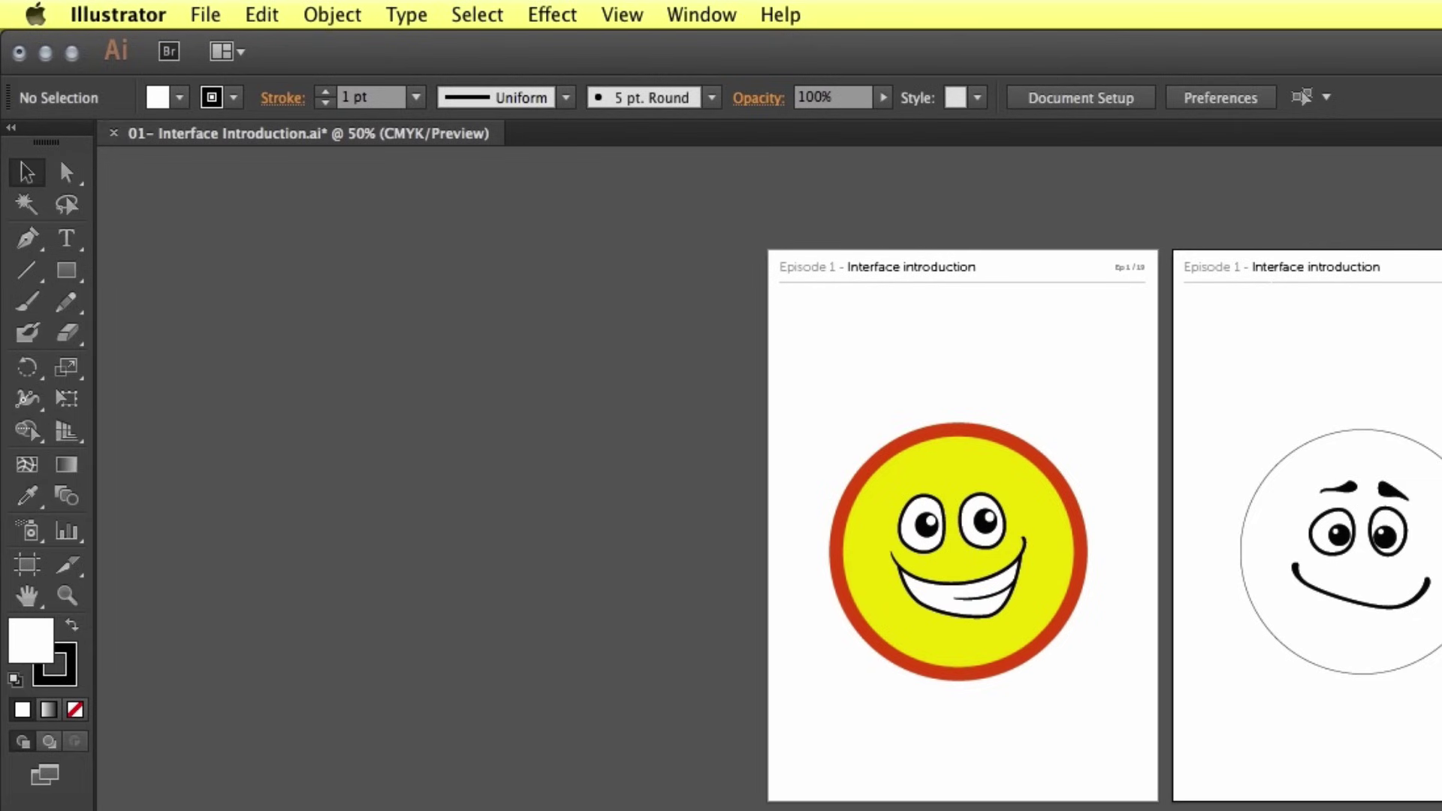
key(super+z)
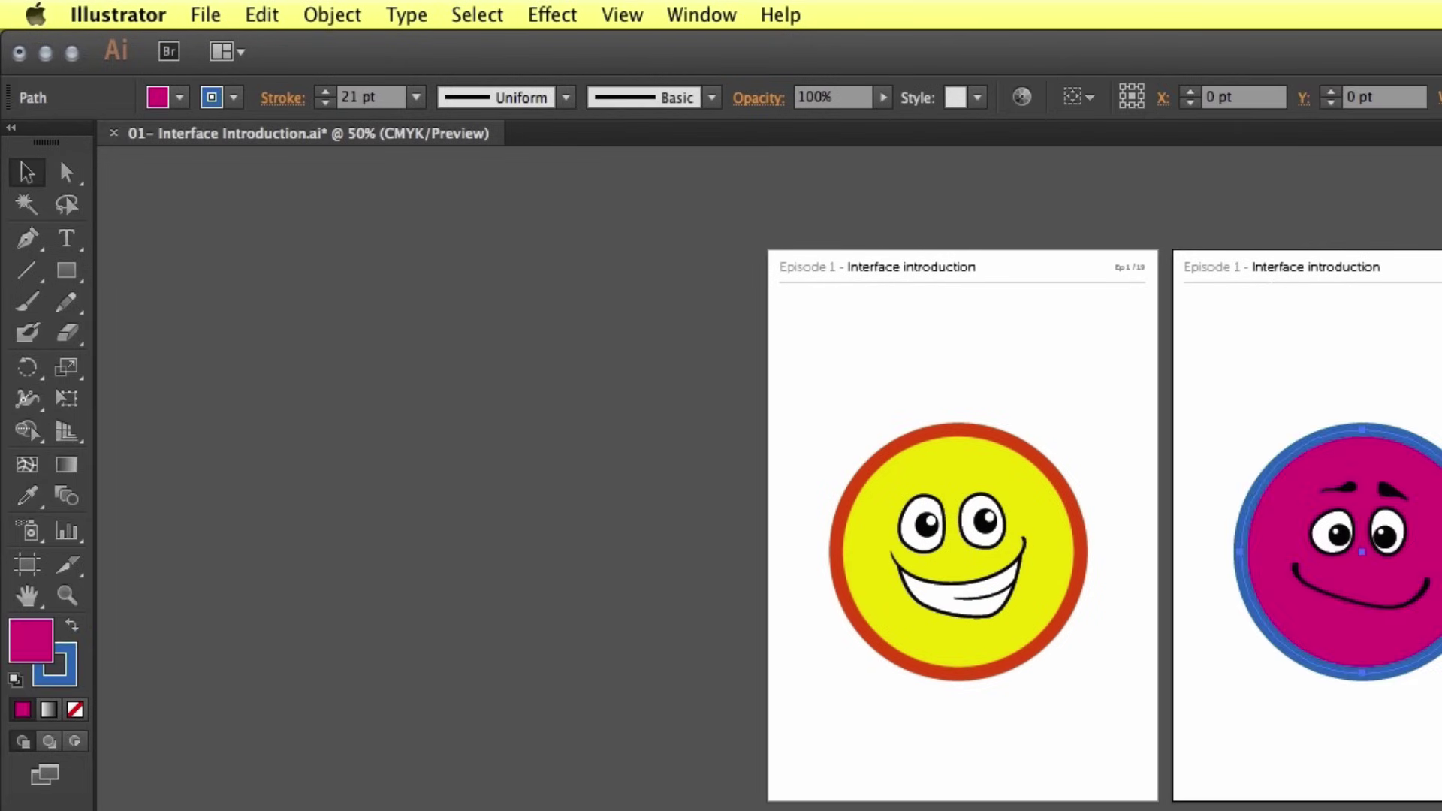
click(1223, 344)
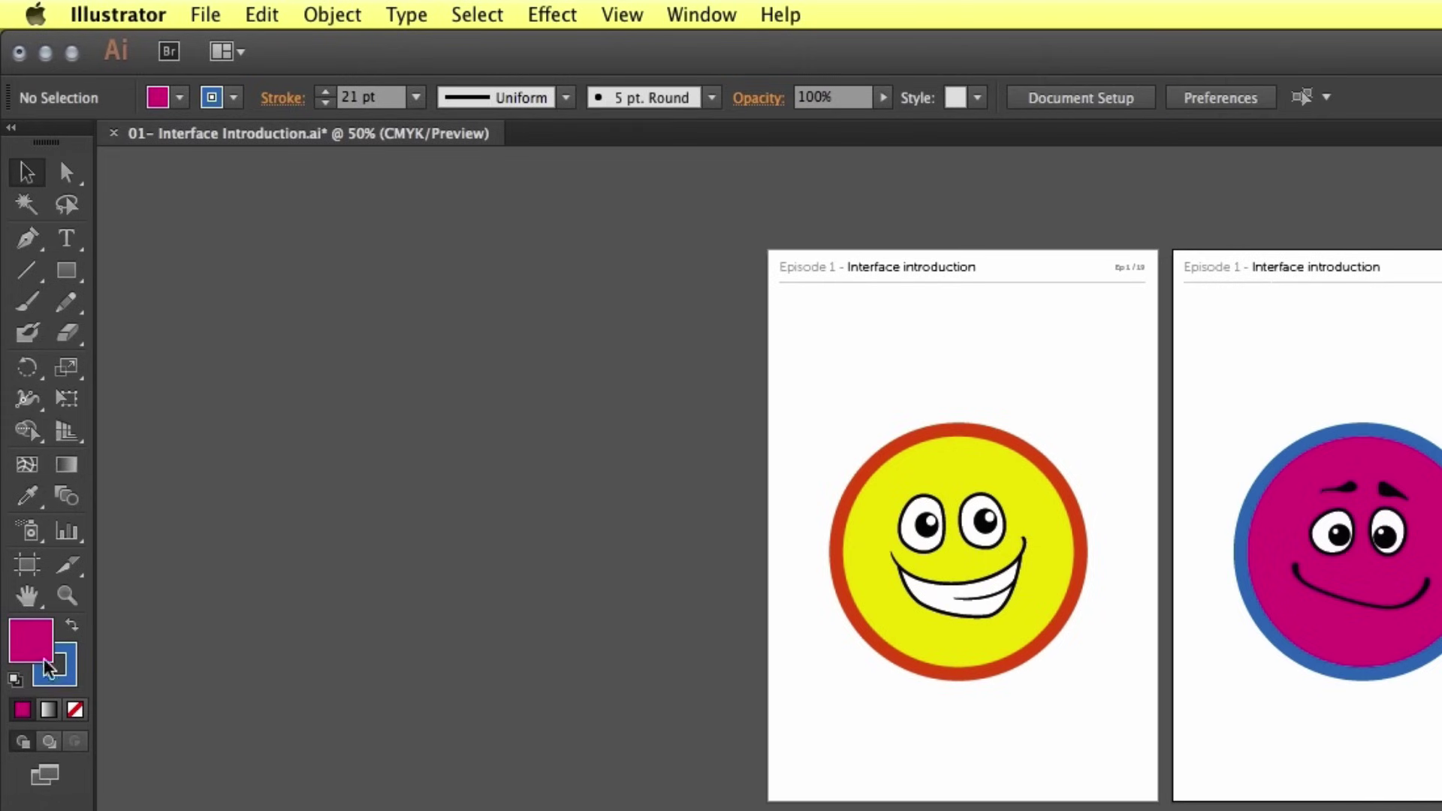
click(15, 679)
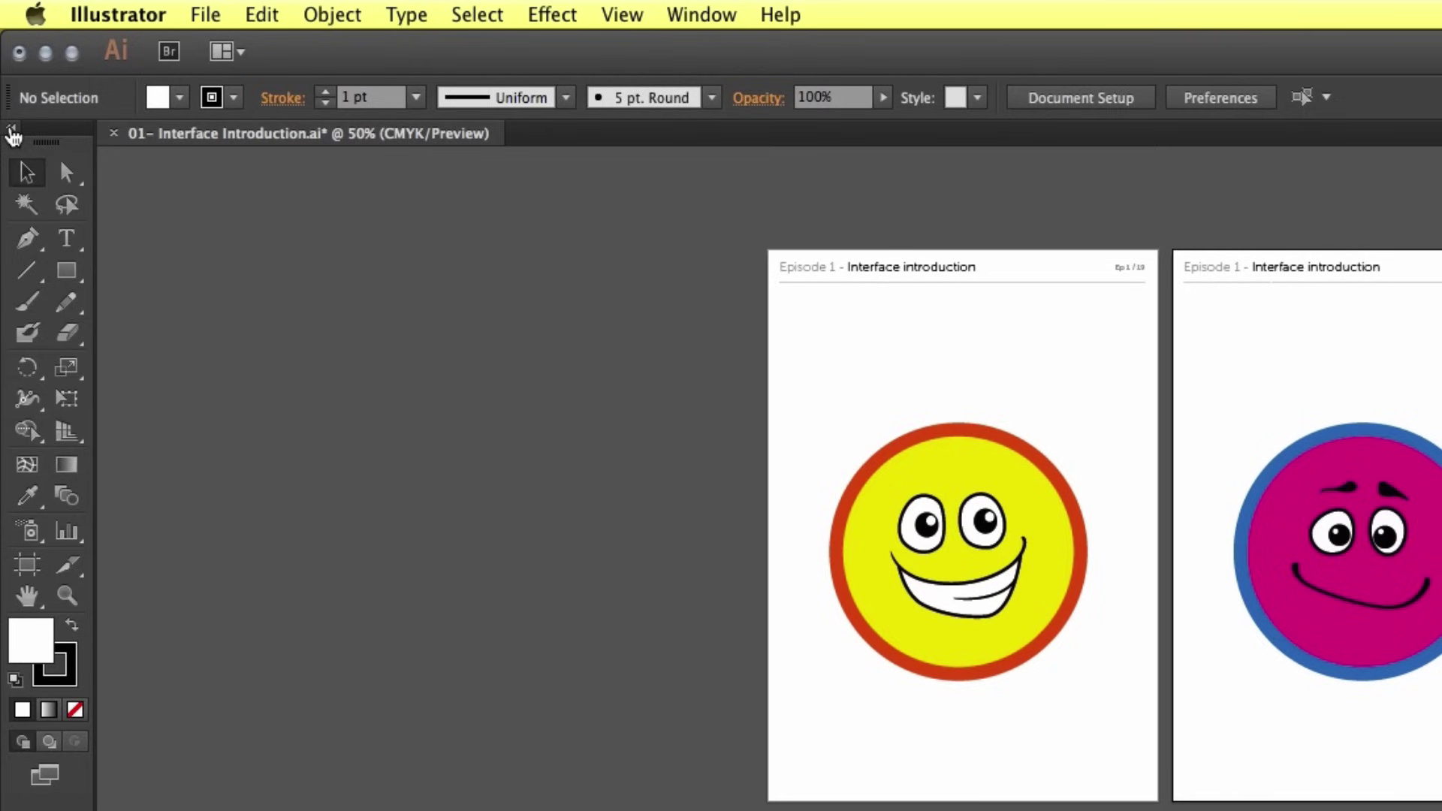
Step: Toggle the Tools panel between one and two columns, ending on one column
click(13, 134)
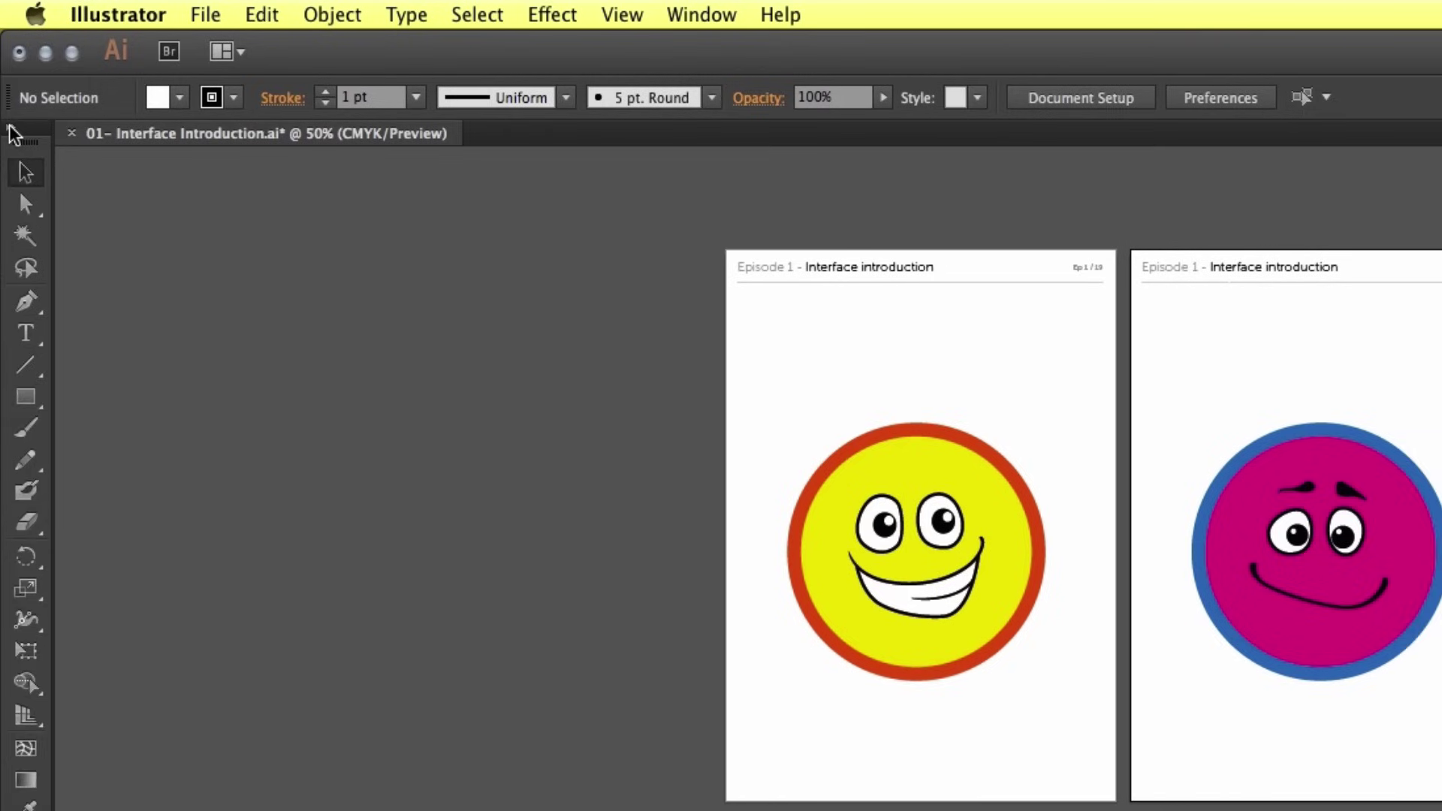
click(11, 132)
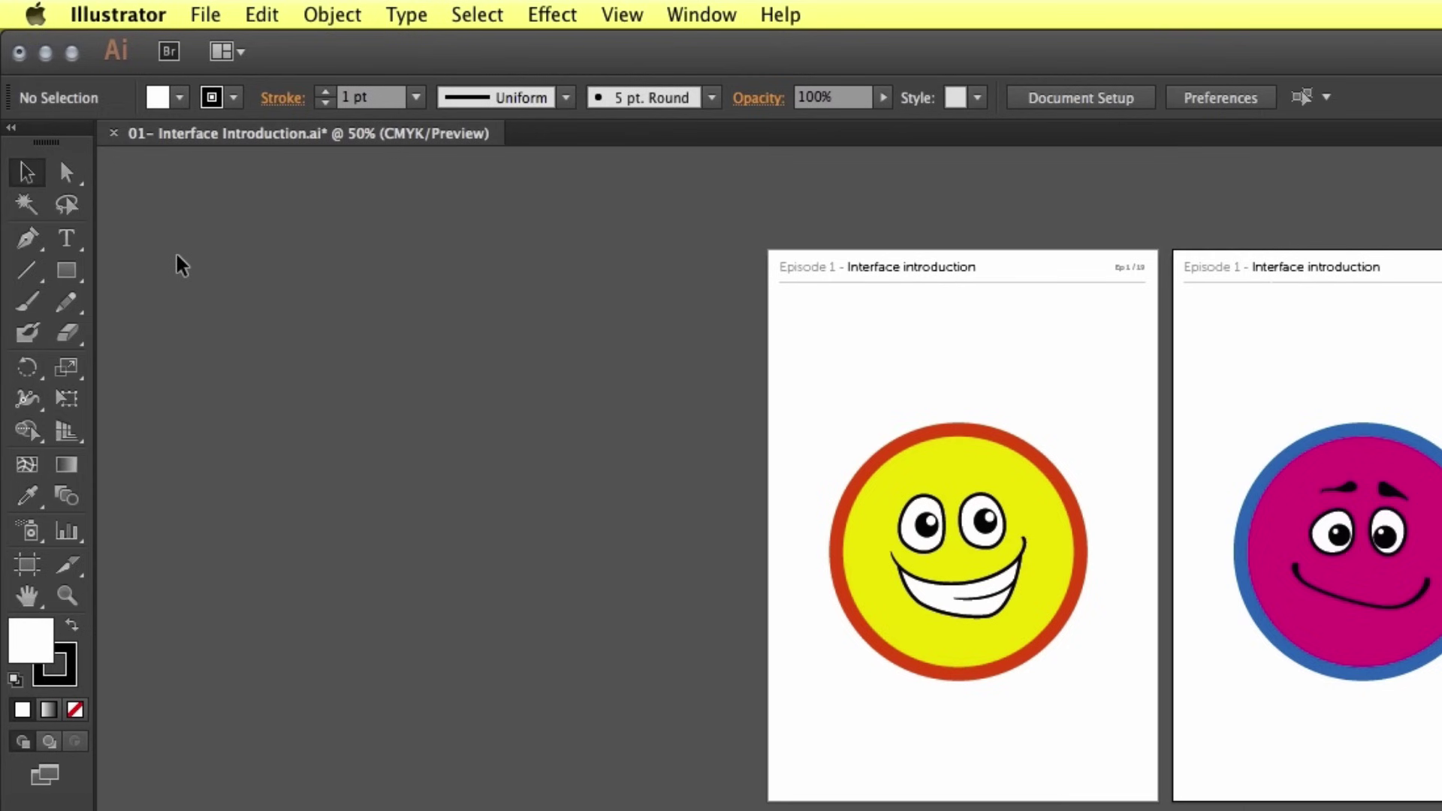
click(14, 128)
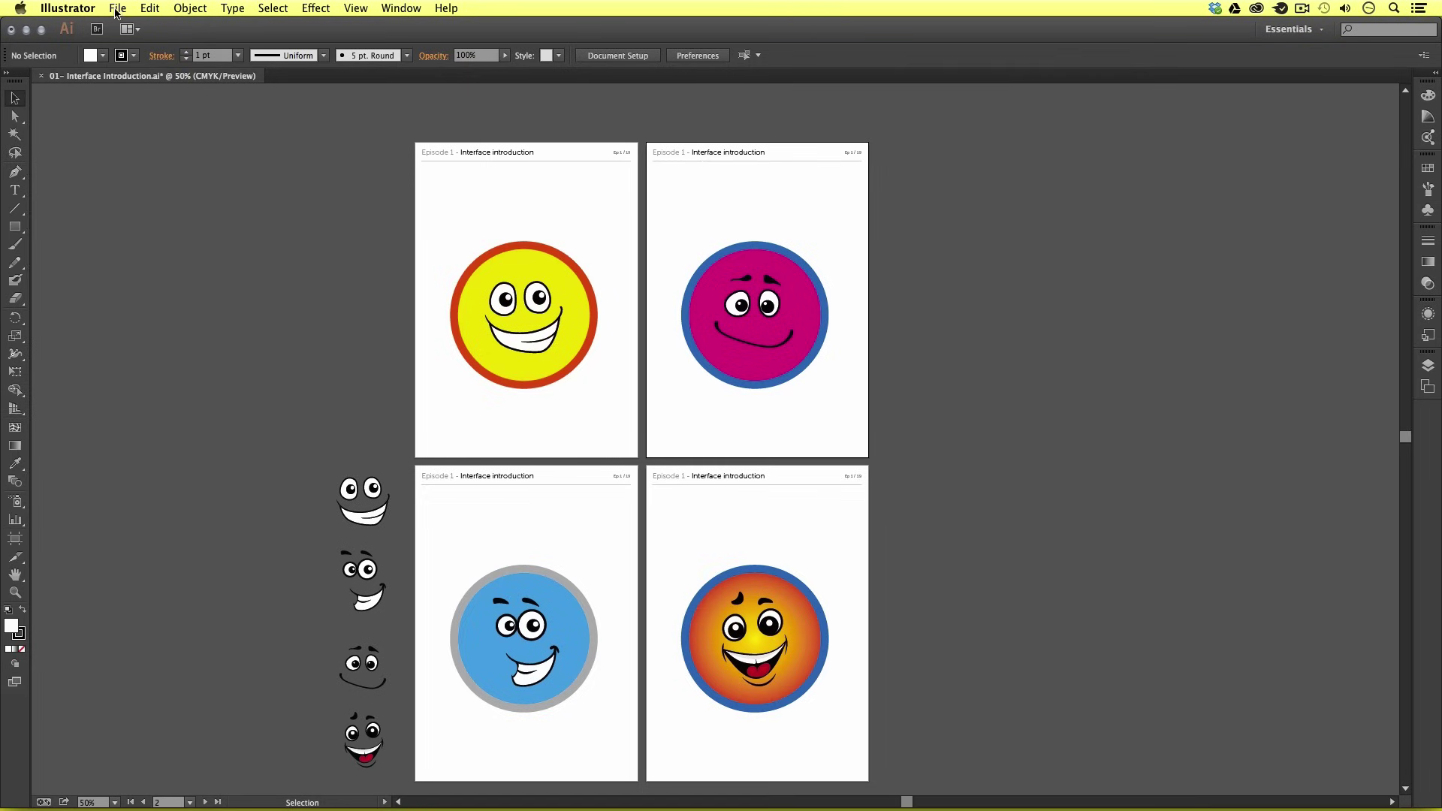
click(186, 9)
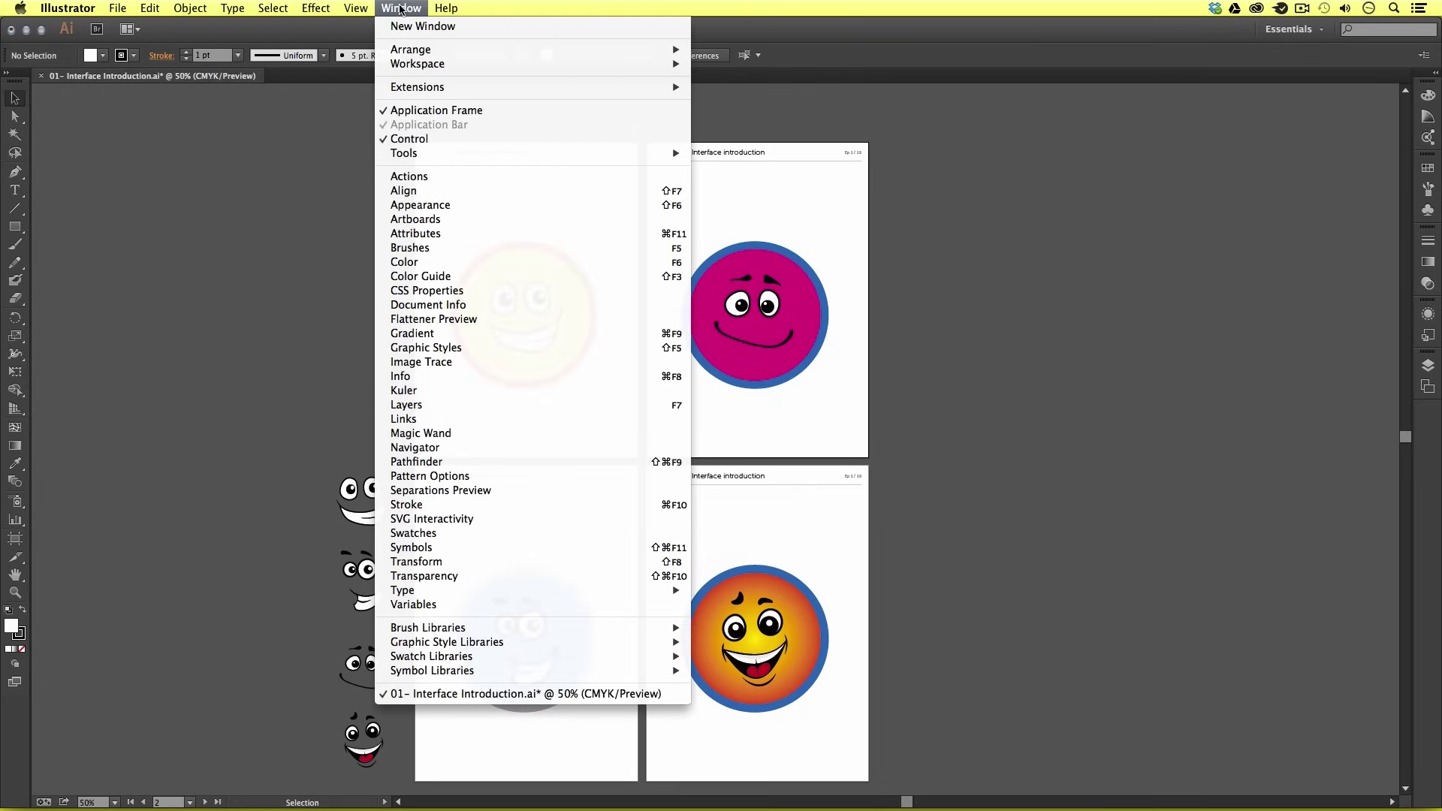
click(301, 136)
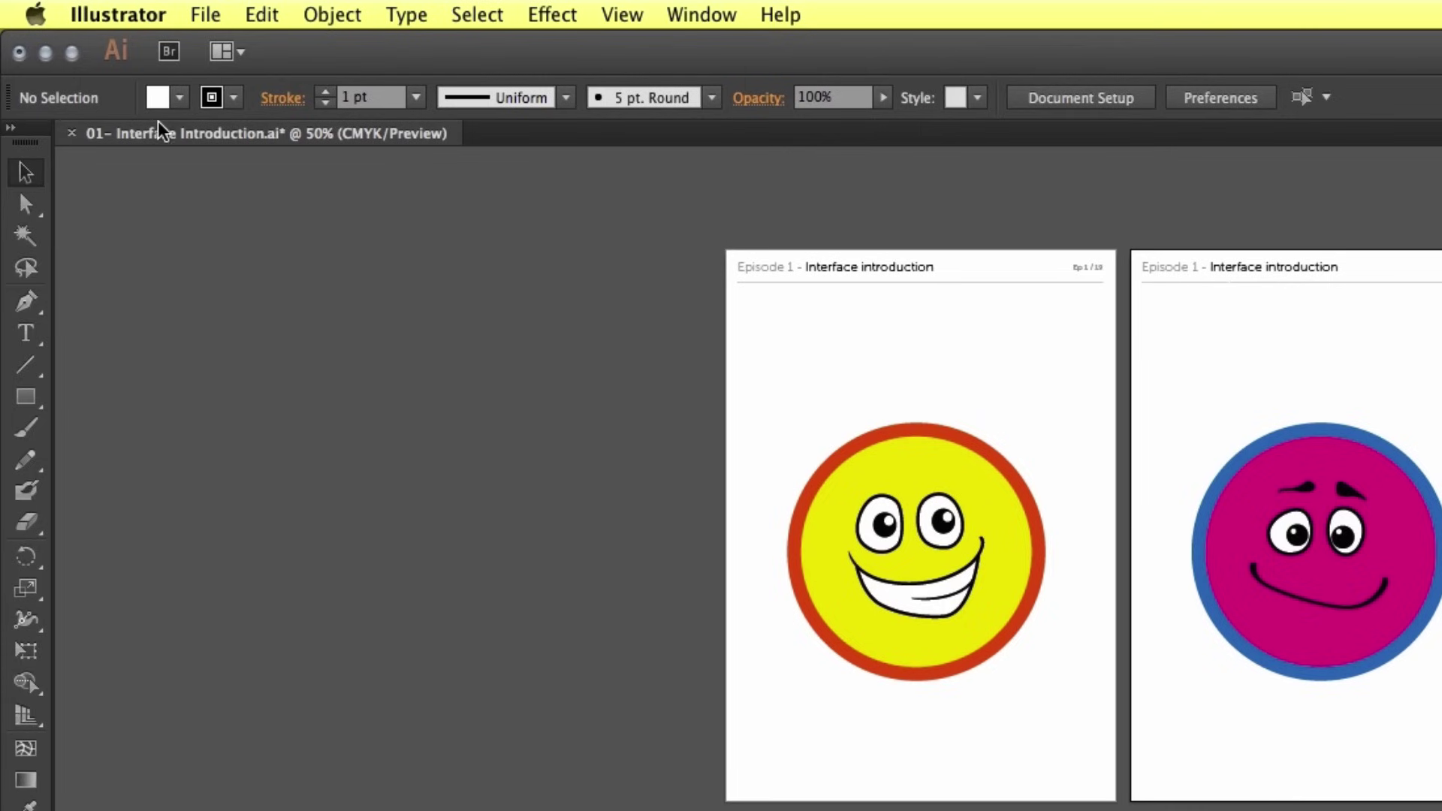
Step: Close the document discarding changes, then reopen 01- Interface Introduction from Recent Files
key(super+w)
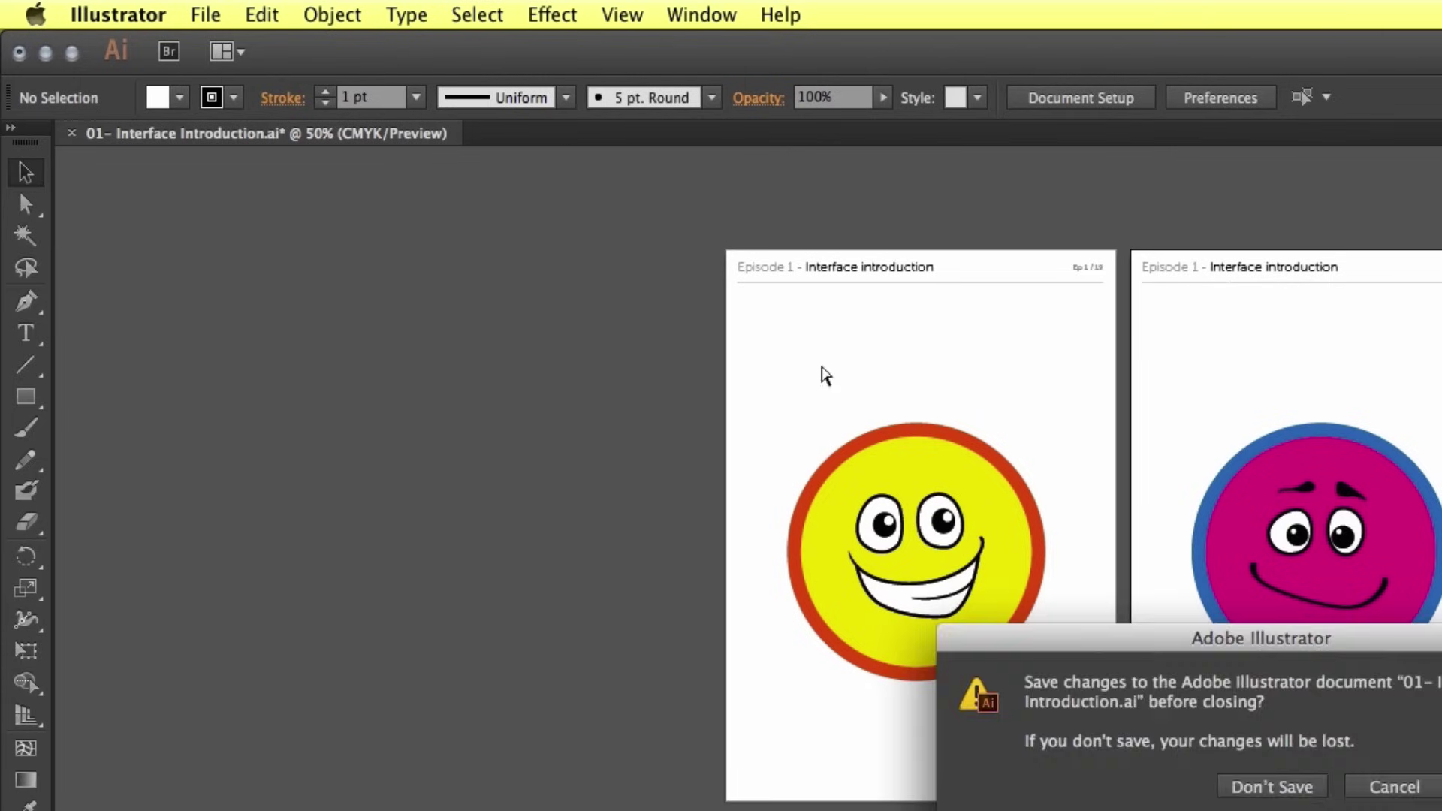
click(1297, 786)
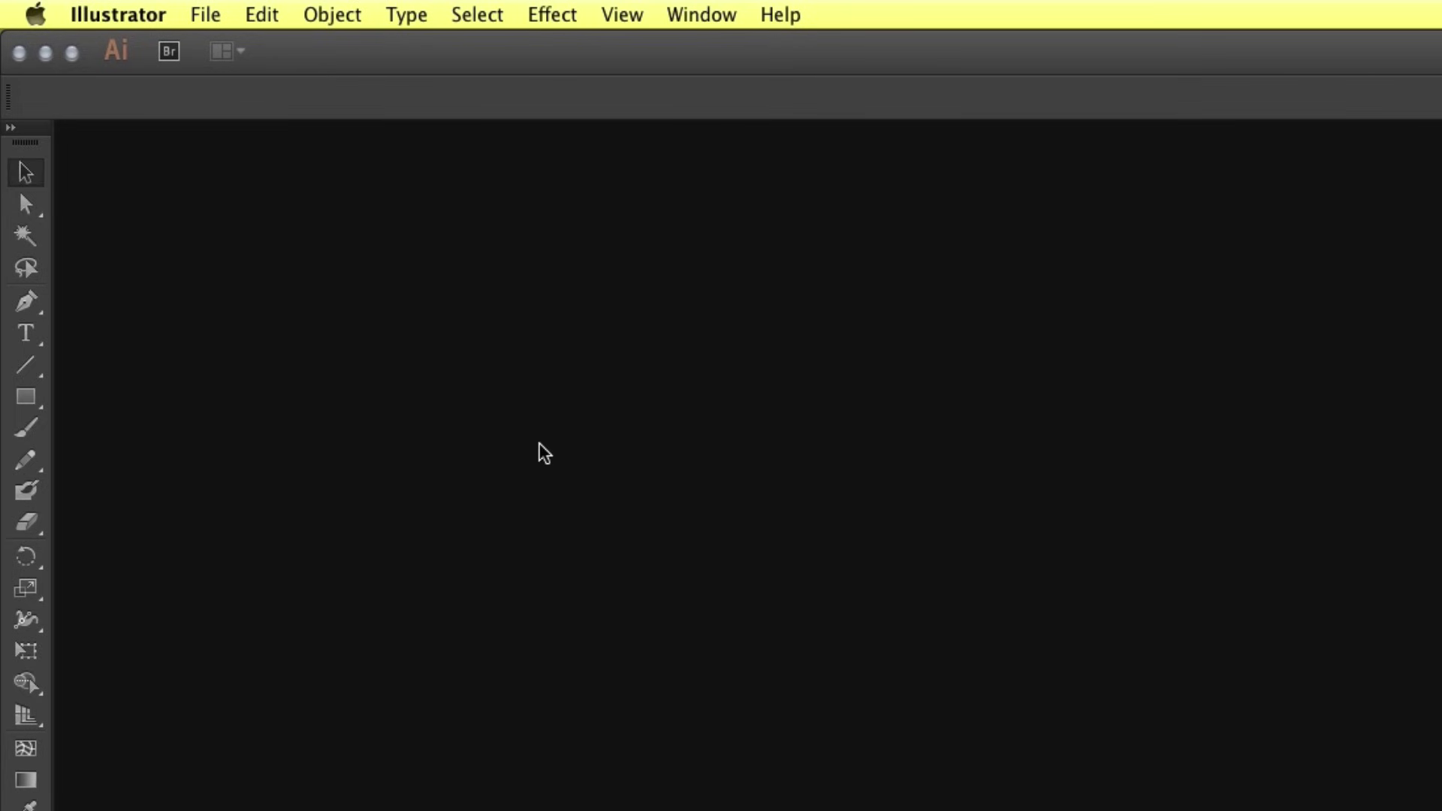
click(211, 14)
mouse_move(284, 121)
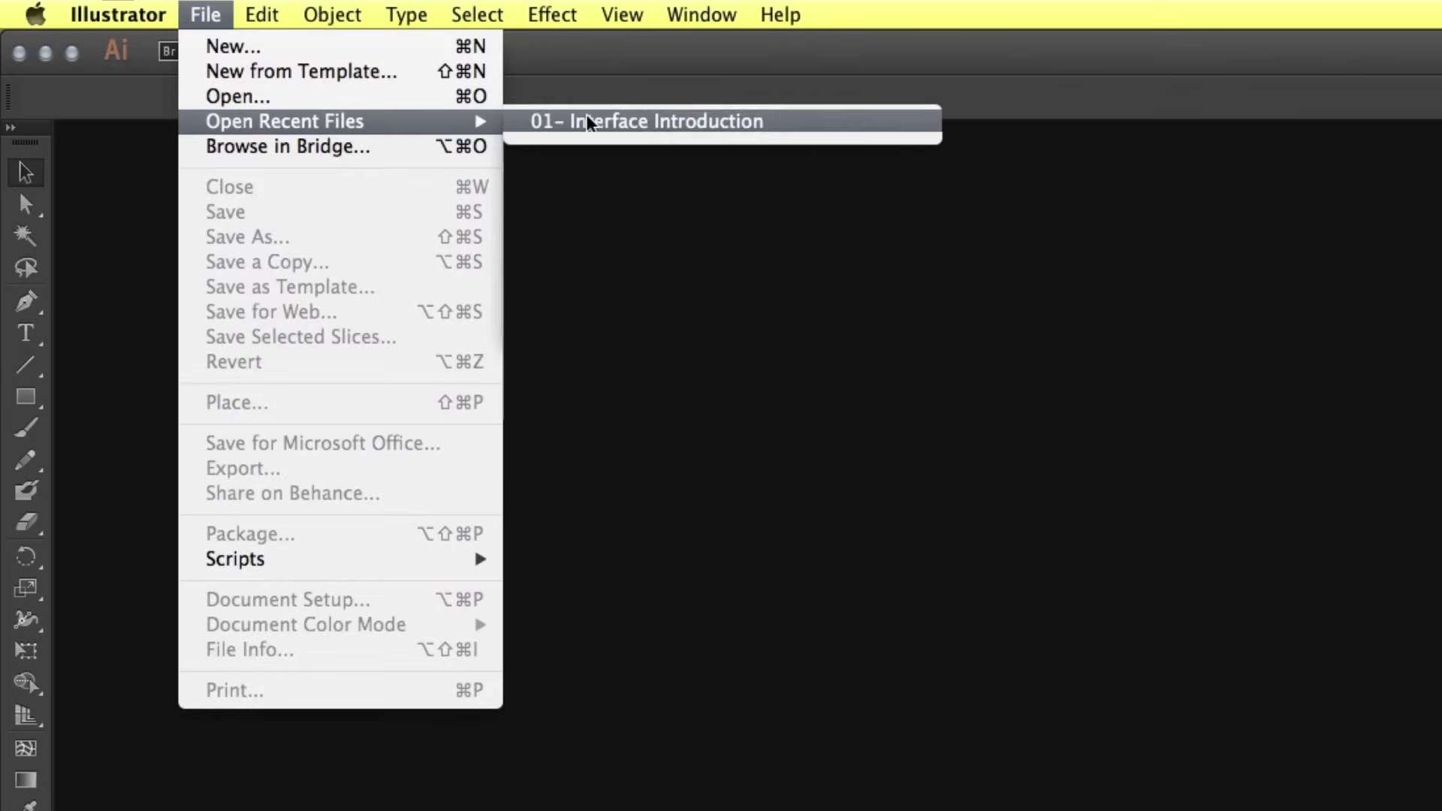
click(580, 120)
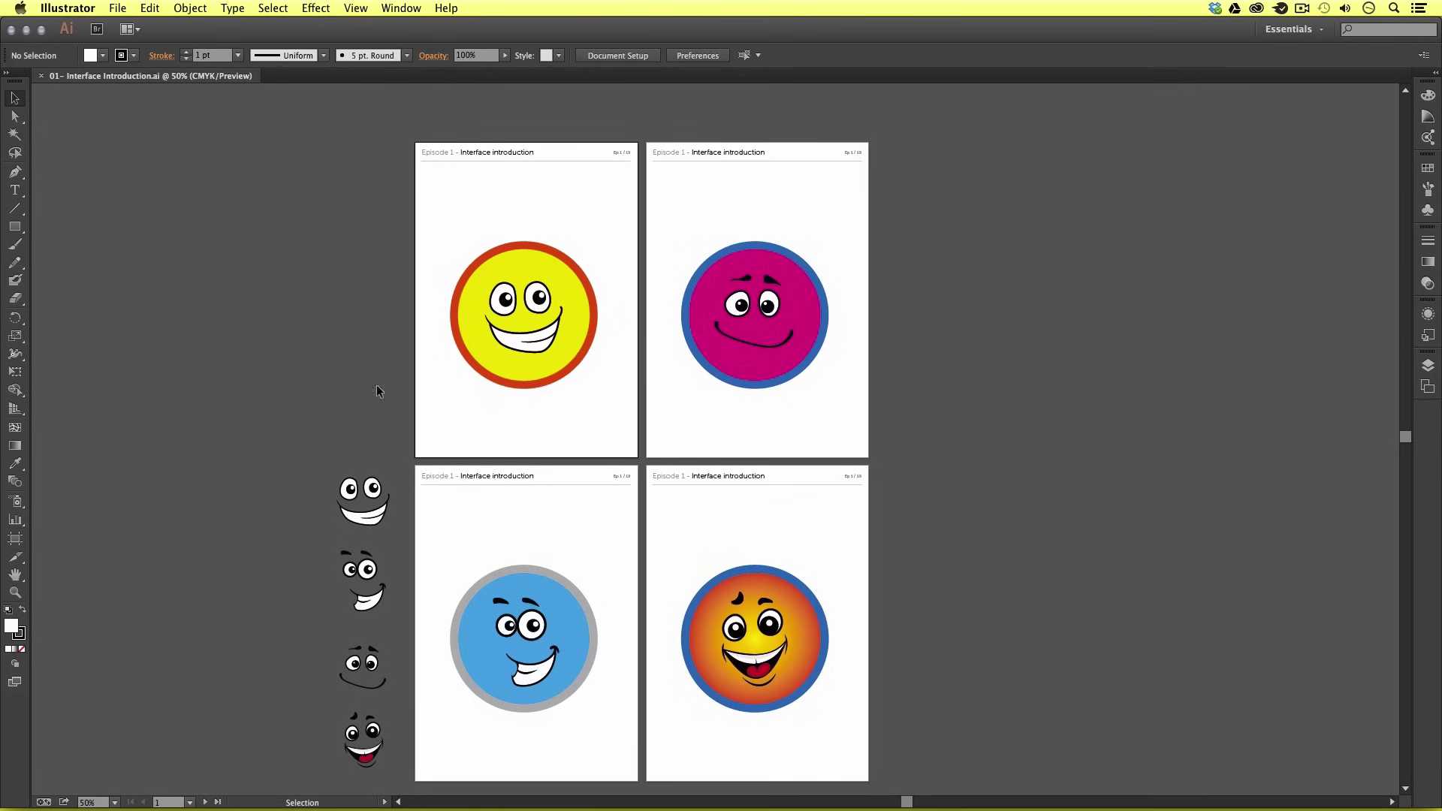
Step: Zoom into the lower artboards and select the blue smiley's circle
key(z)
drag(400, 470, 673, 778)
click(15, 99)
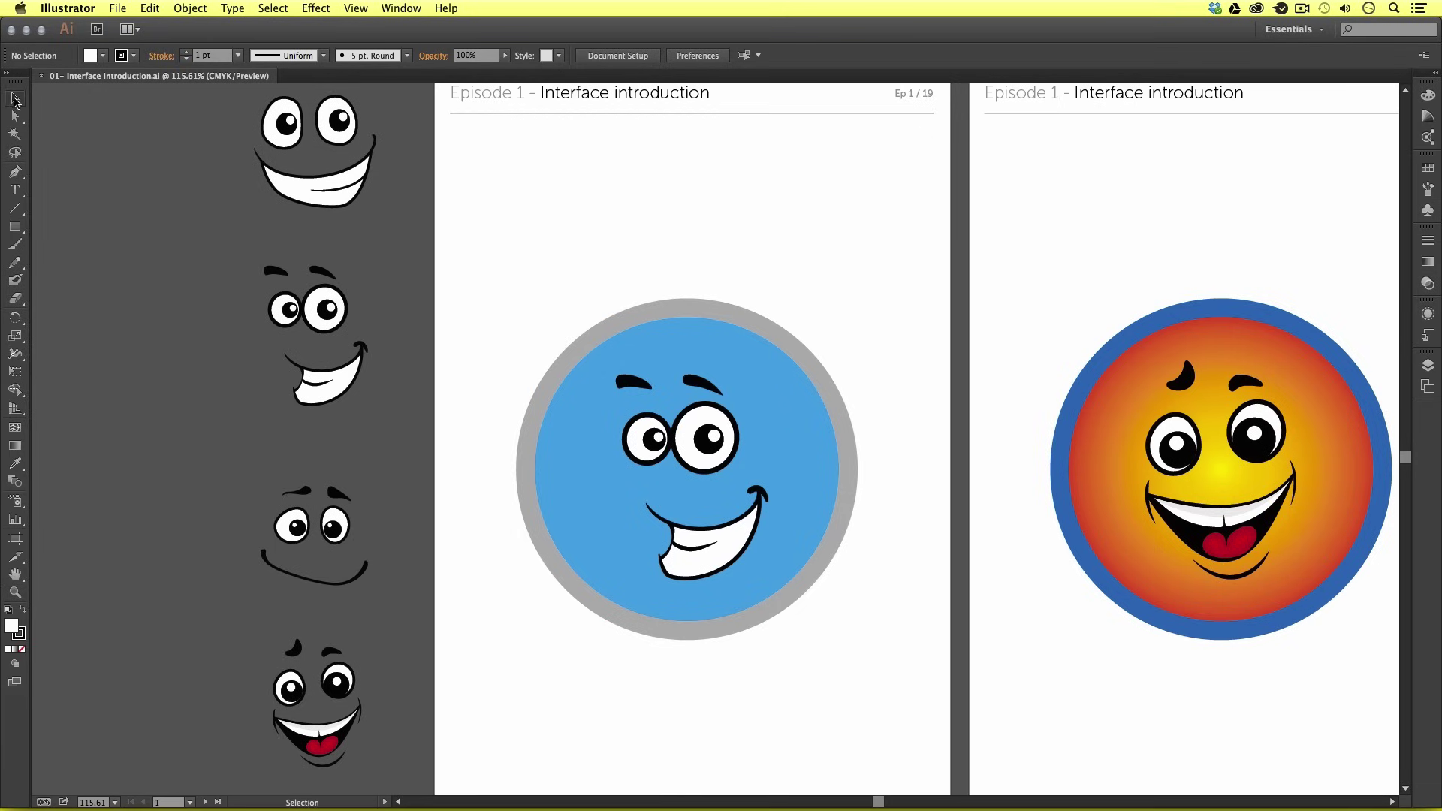
click(717, 332)
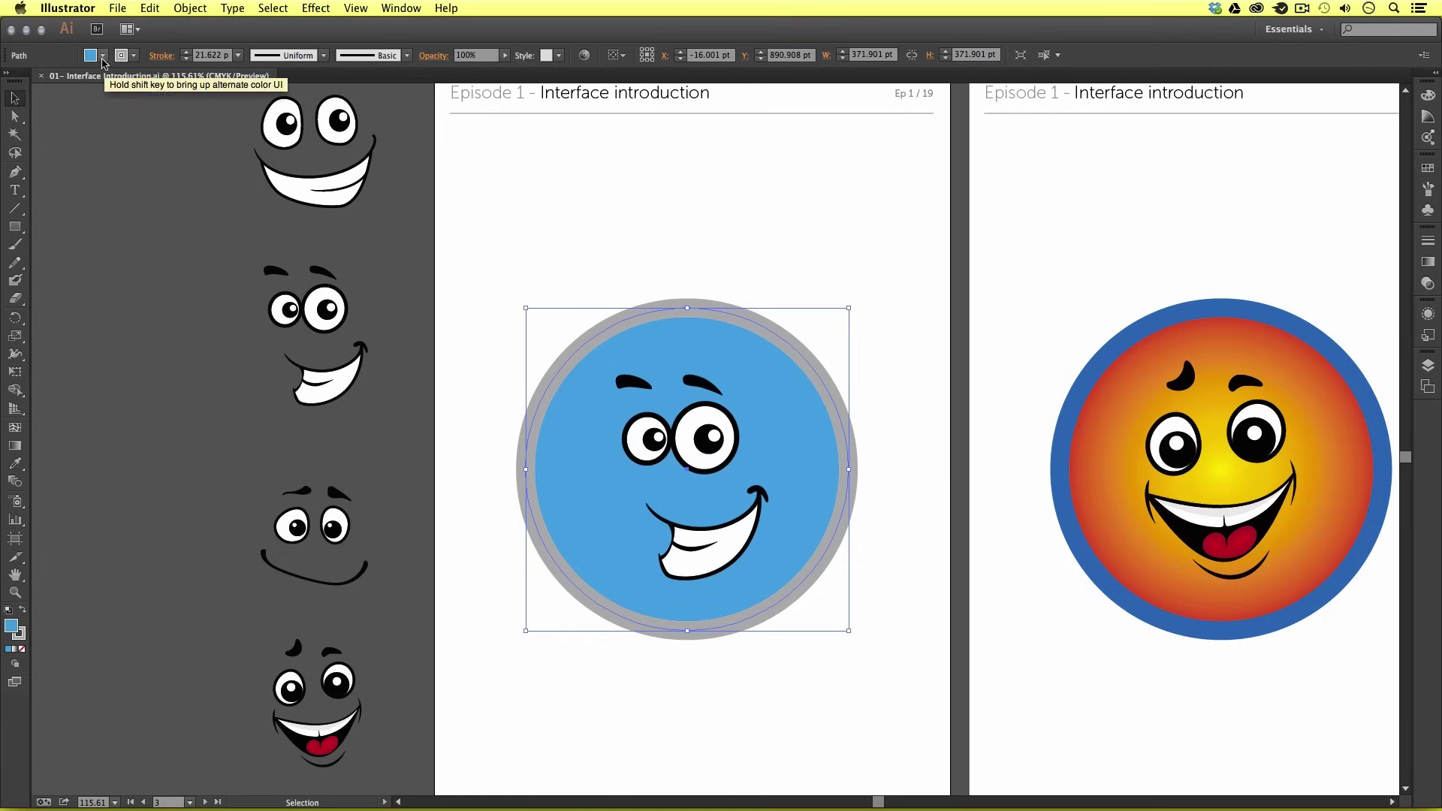
Step: Give the circle a magenta fill and a light blue stroke from the Control bar
click(102, 55)
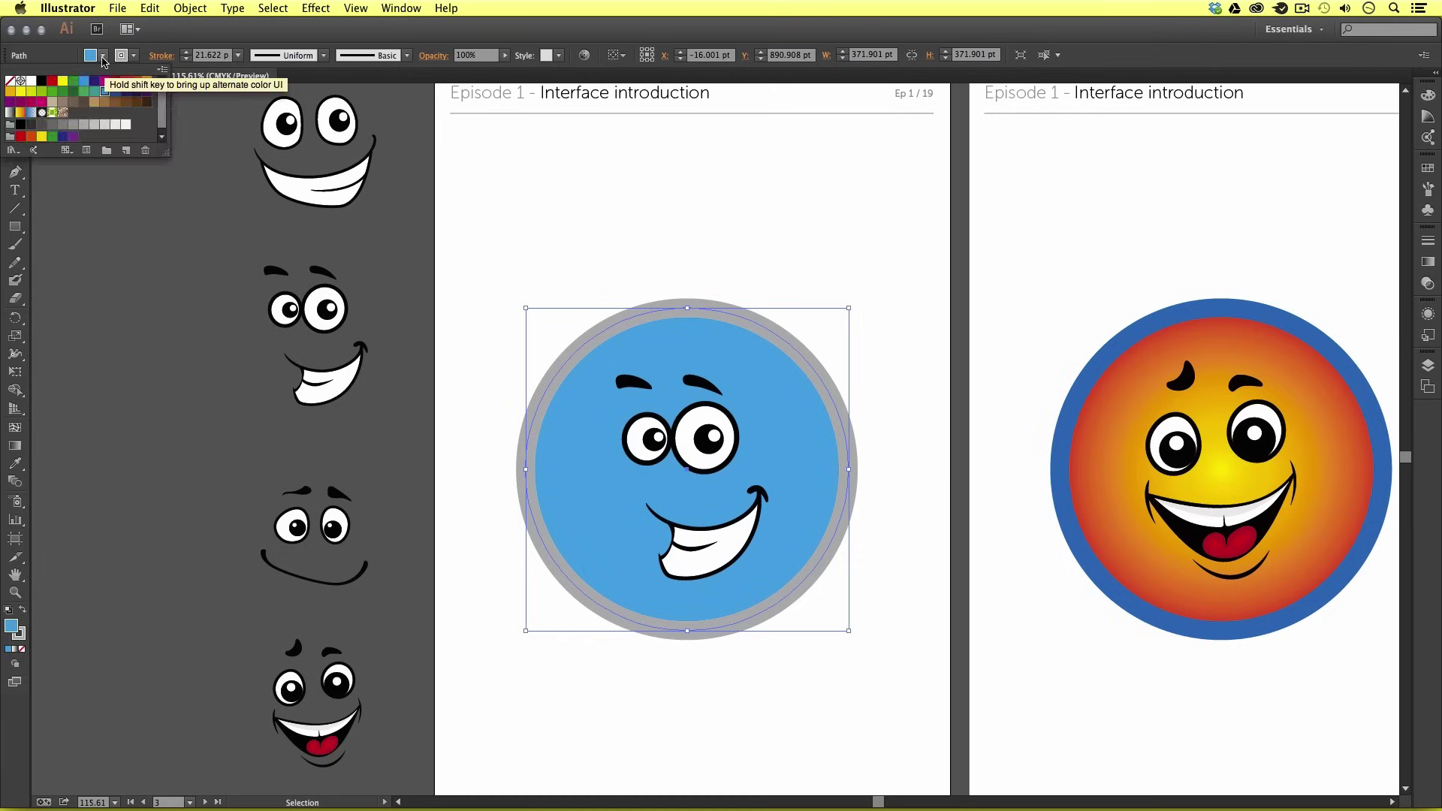
click(40, 106)
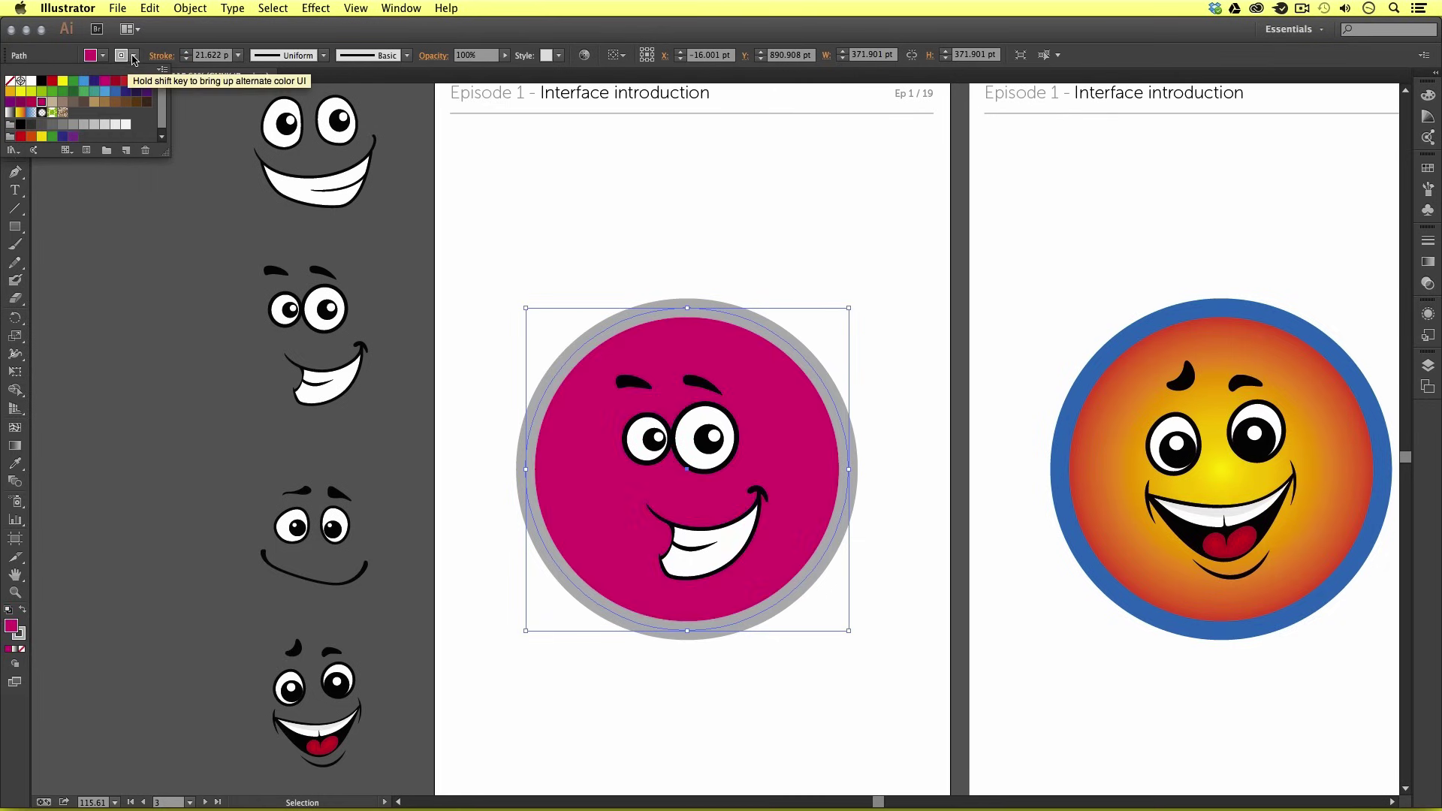
click(134, 58)
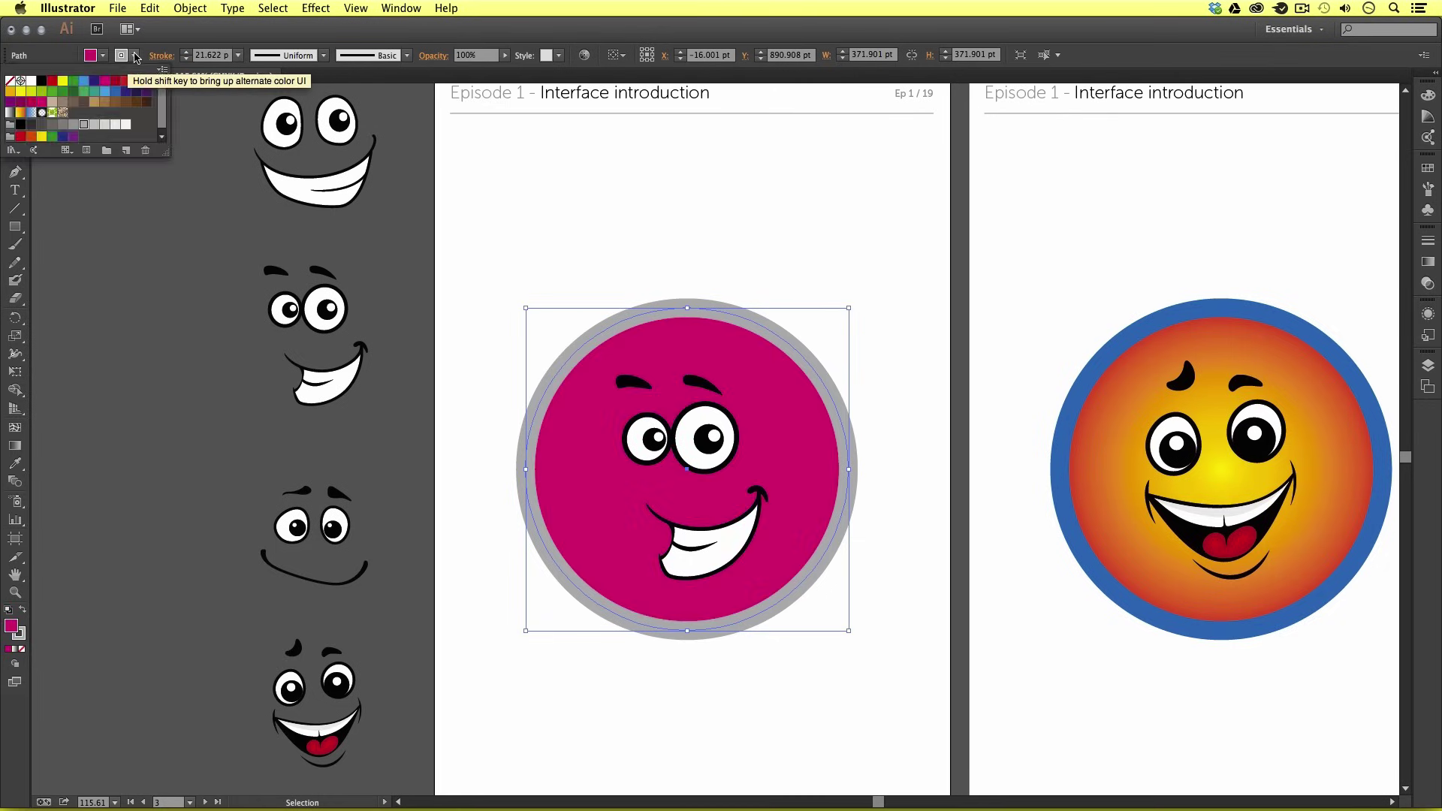
click(107, 93)
Step: Set the circle's stroke weight to 60 pt with a variable width profile
click(213, 133)
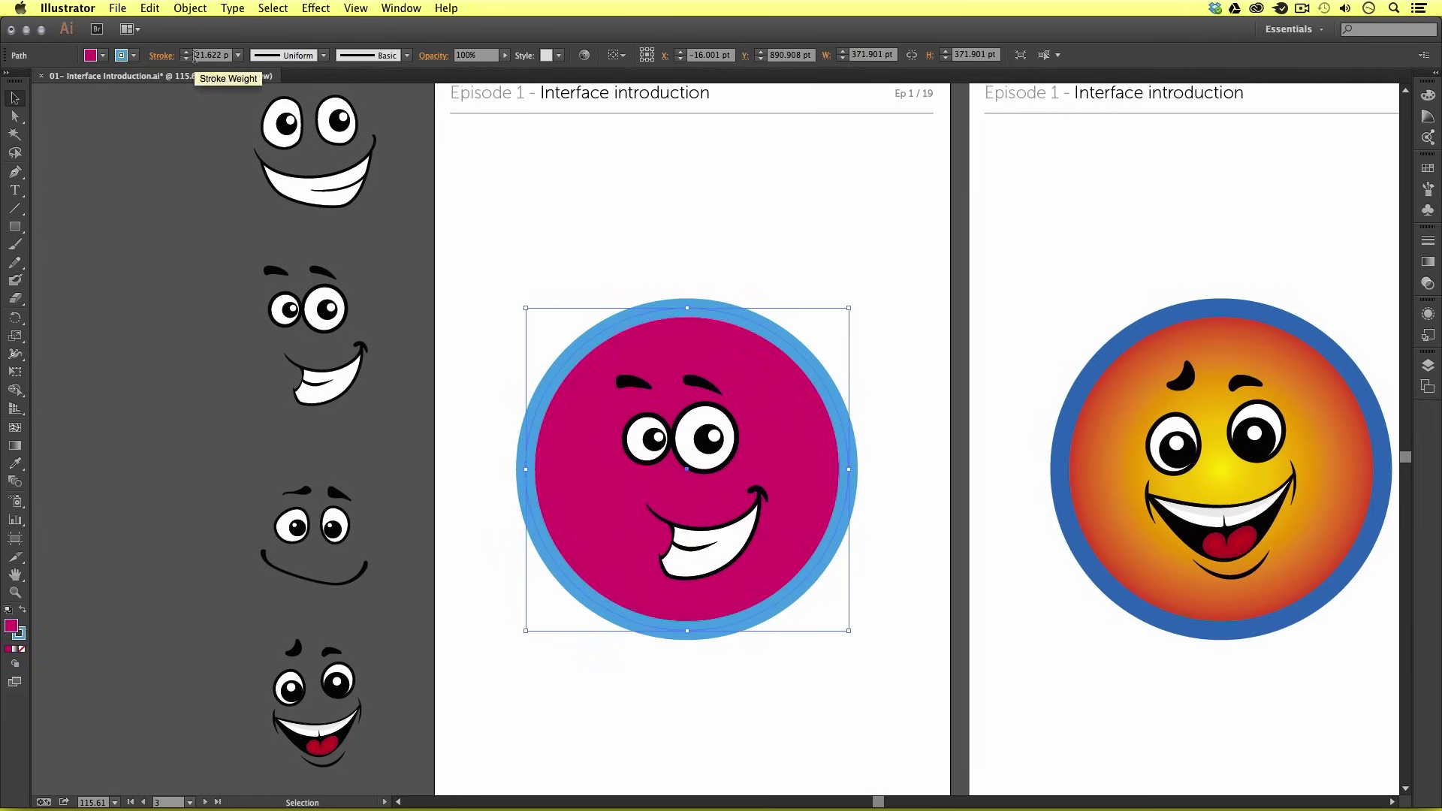
click(238, 54)
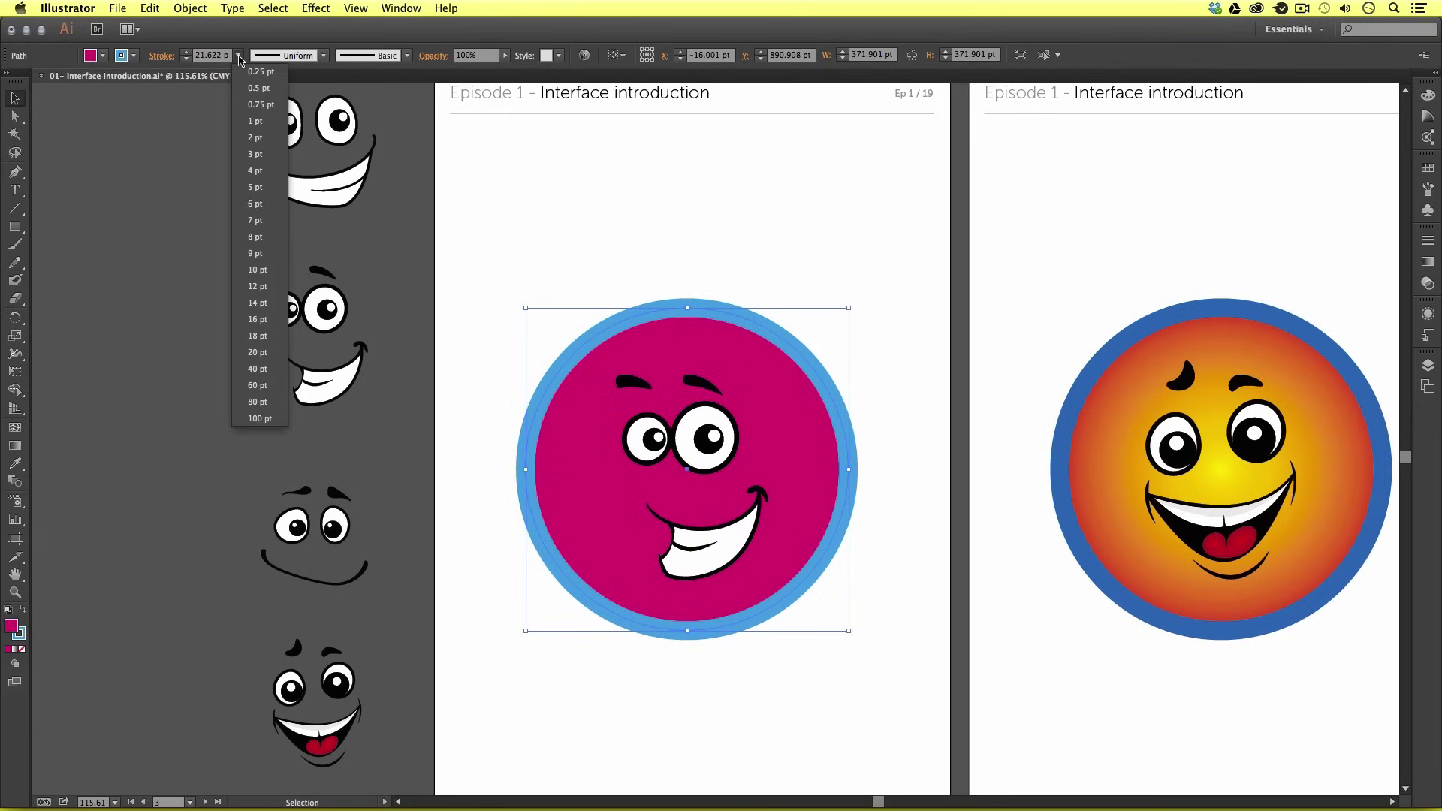
click(257, 385)
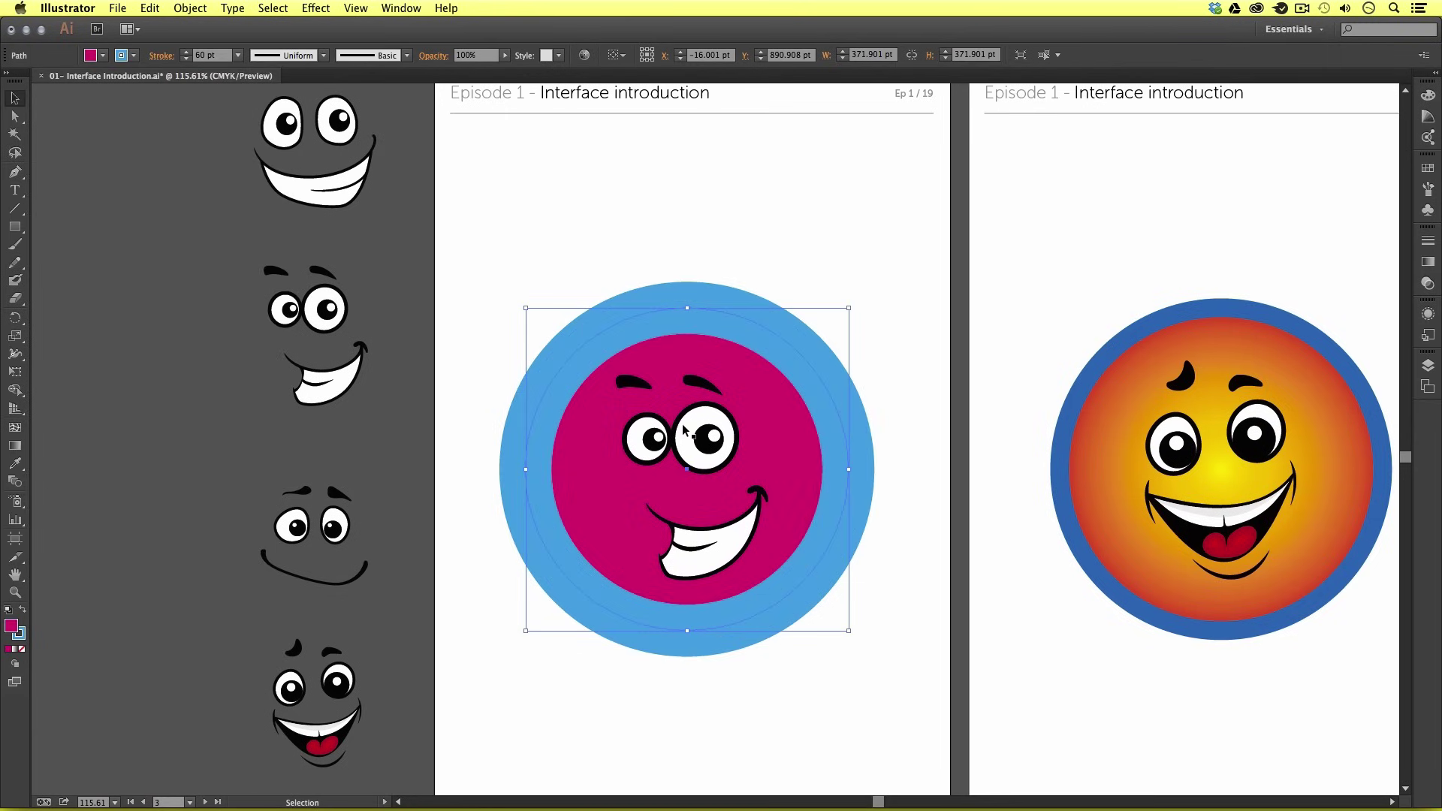
click(325, 54)
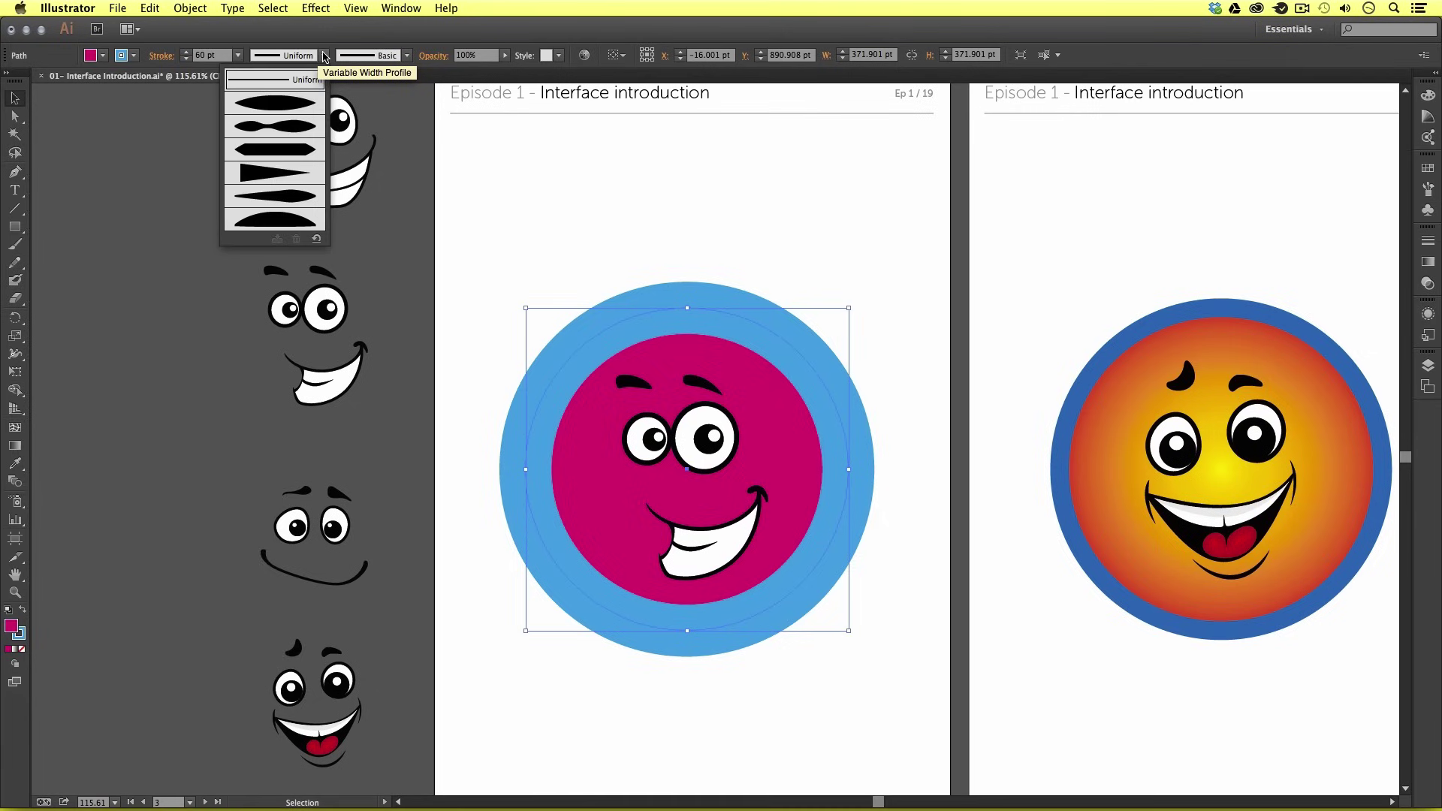
click(286, 130)
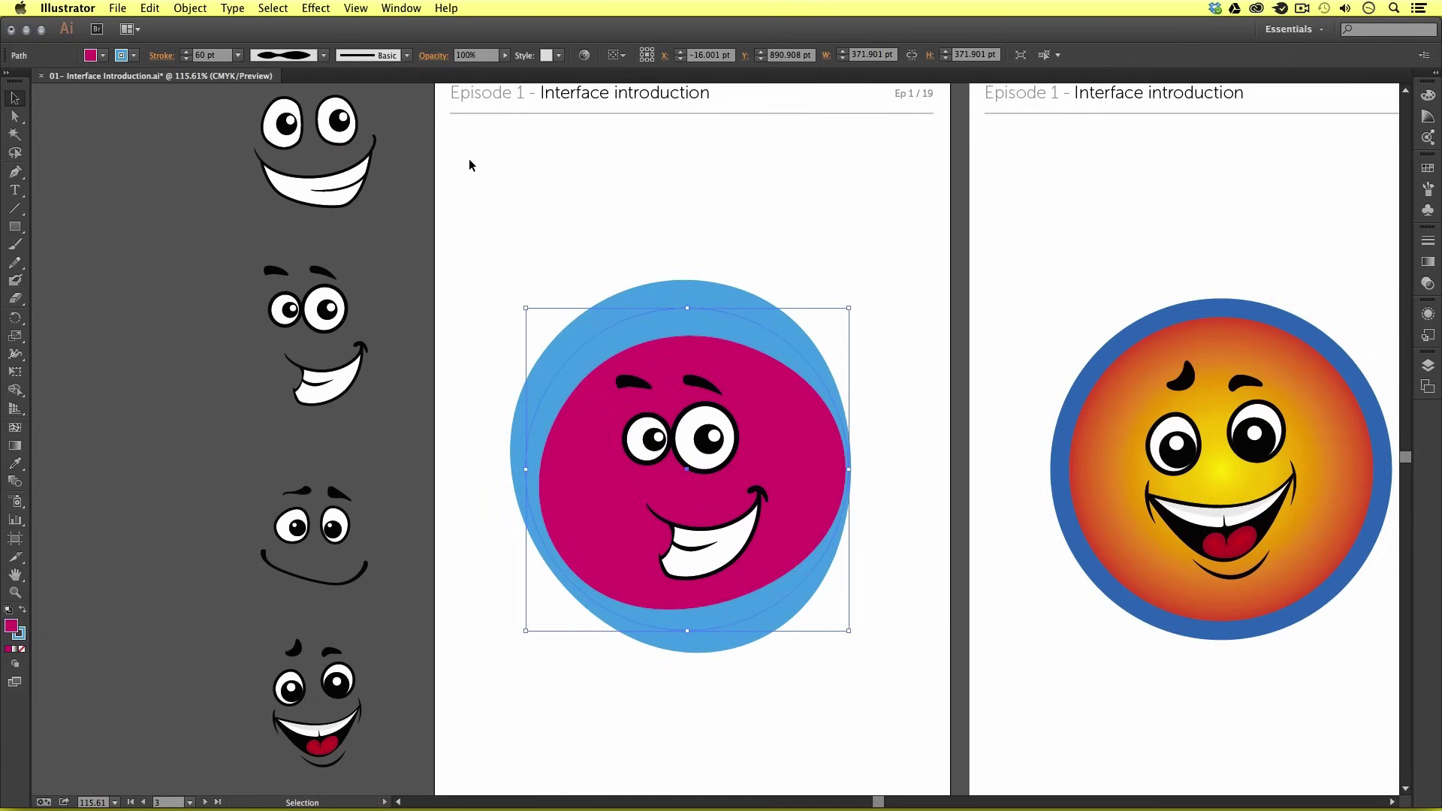
Step: Apply a rough charcoal brush to the outline at 14 pt
click(408, 56)
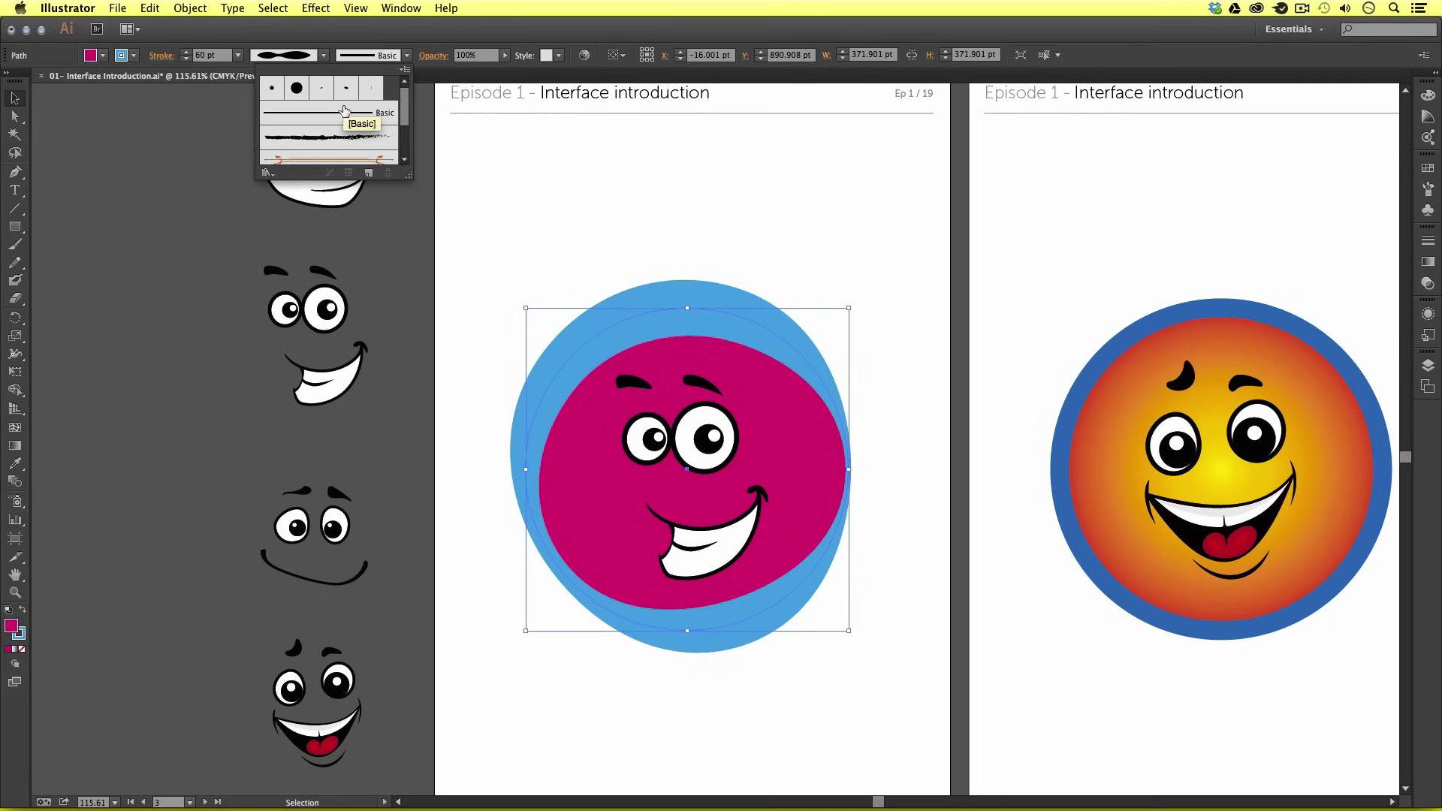
click(329, 137)
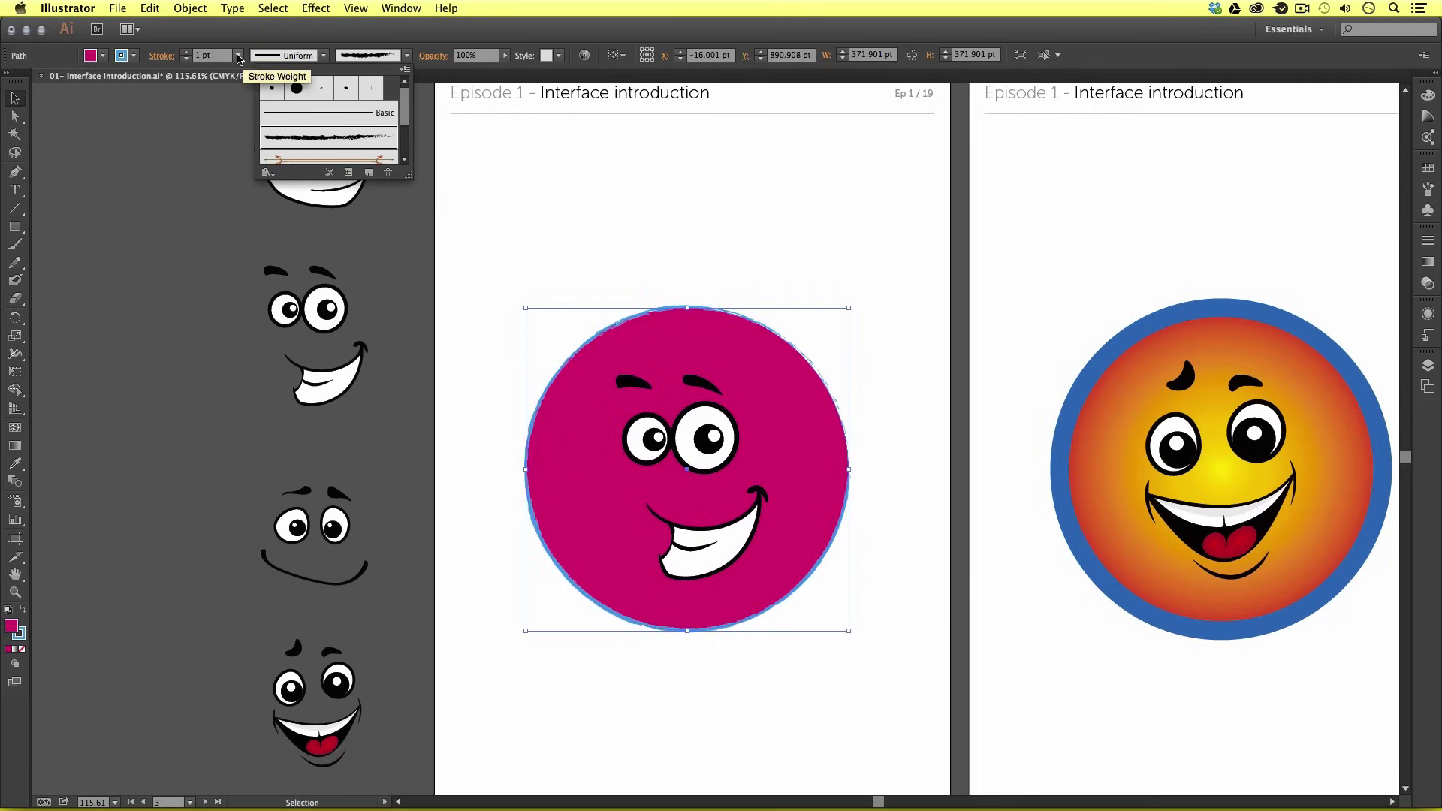
click(238, 54)
click(256, 302)
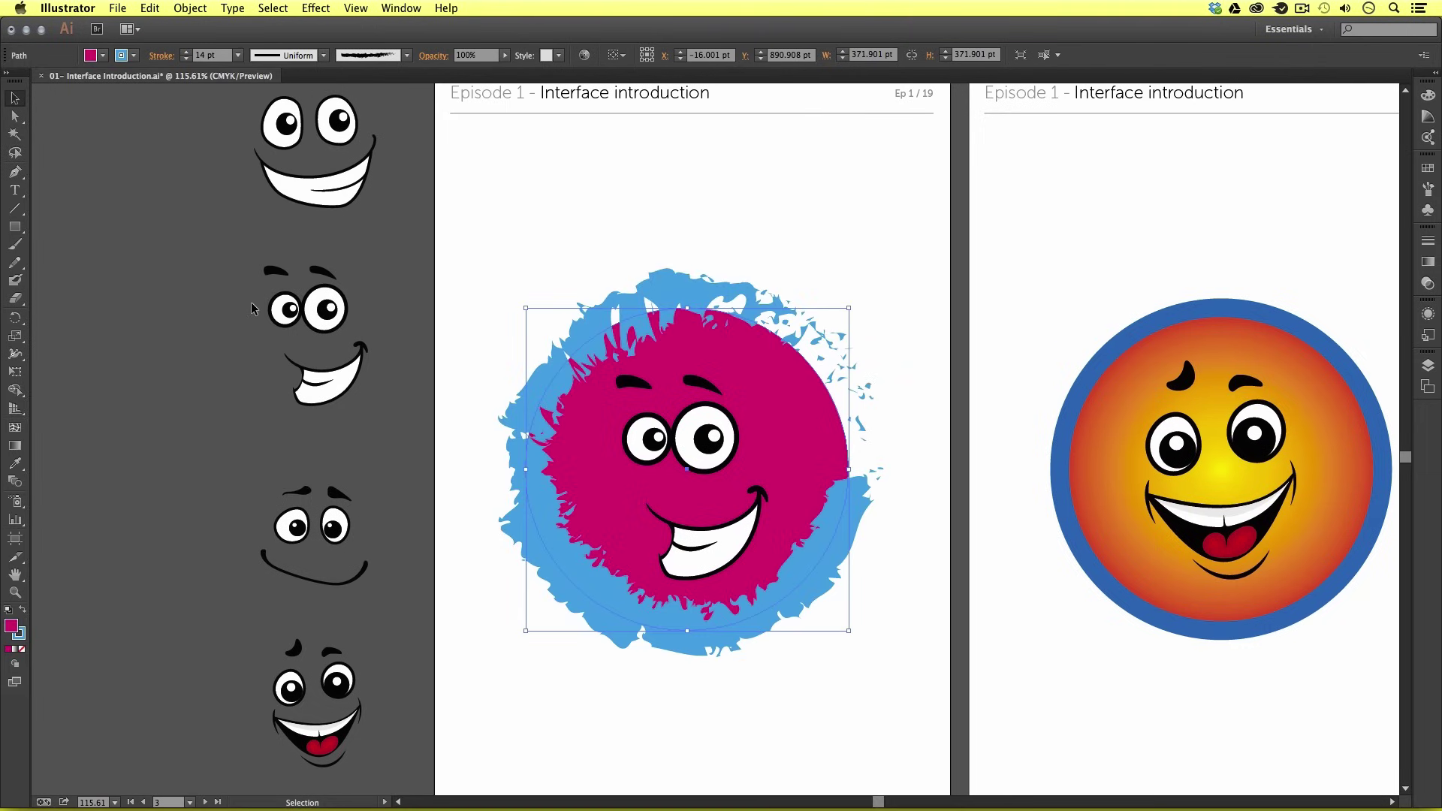
Step: Lower the circle's opacity with the slider, then undo the last edit
click(507, 56)
mouse_move(510, 72)
mouse_down()
mouse_move(459, 73)
mouse_move(474, 72)
mouse_up()
click(544, 141)
key(ctrl+z)
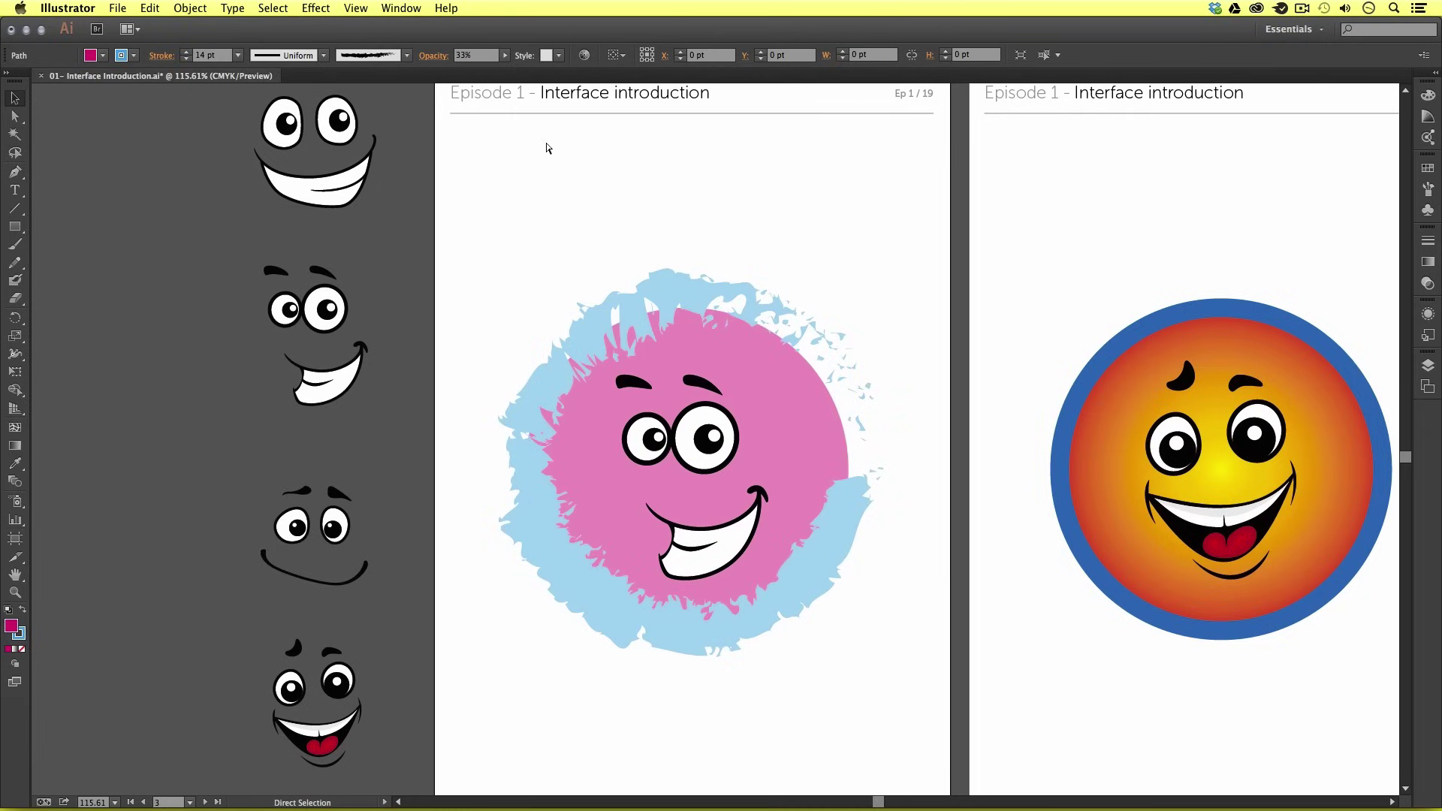
Step: Undo back to the smiley's original blue fill and grey outline, ending on the Selection tool
key(ctrl+z)
key(ctrl+z)
key(ctrl+z)
key(ctrl+z)
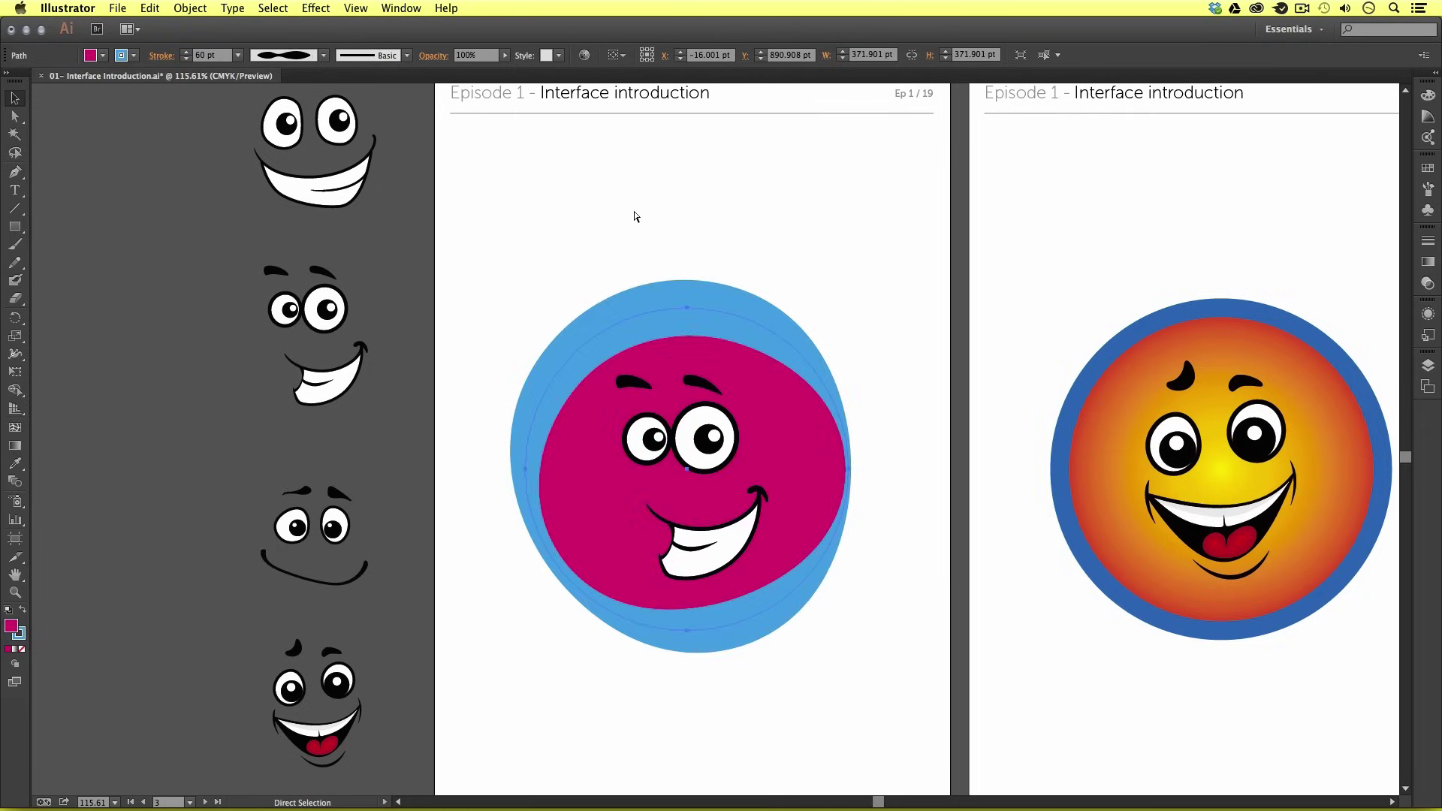
key(ctrl+z)
key(ctrl+z)
key(ctrl+z)
key(ctrl+z)
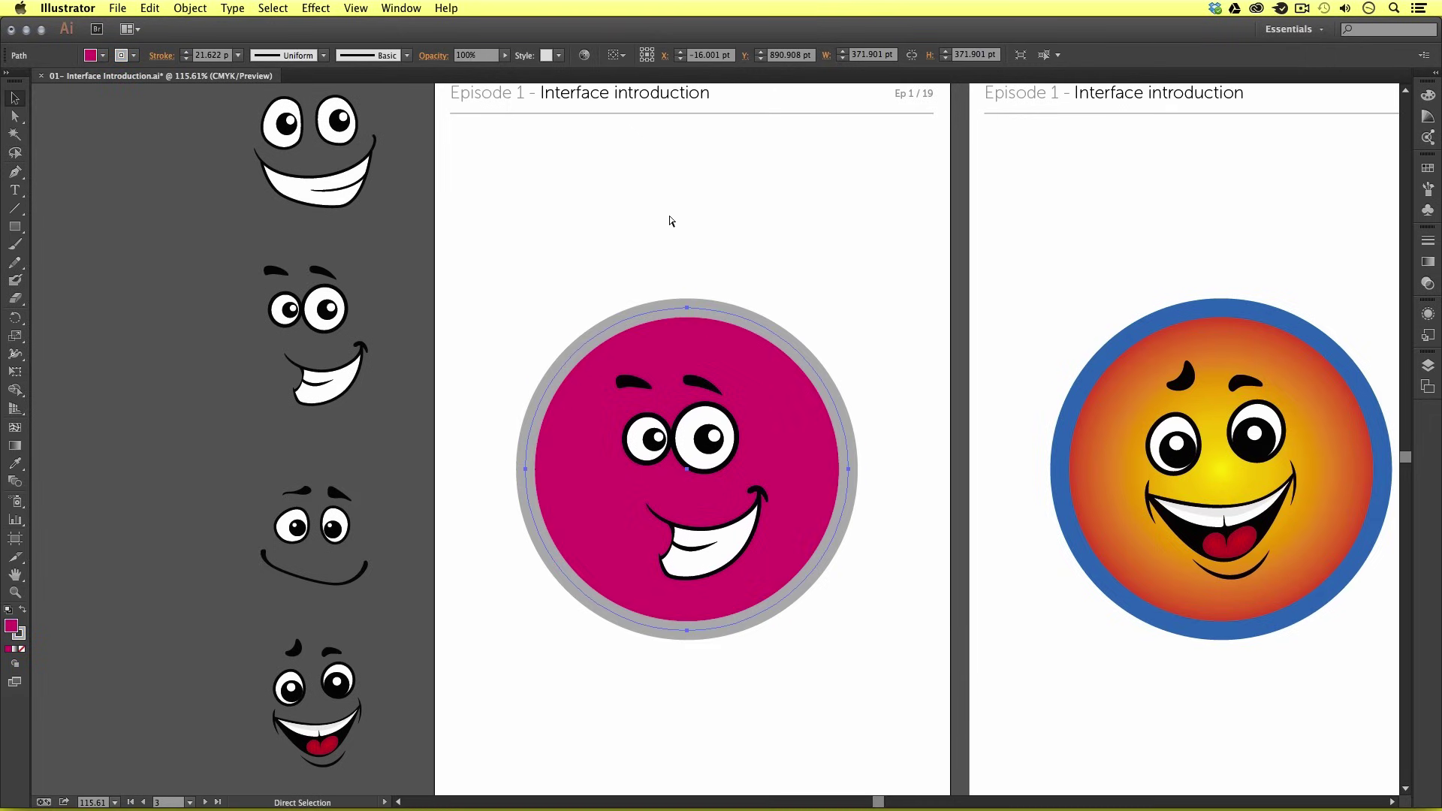
key(ctrl+z)
key(ctrl+z)
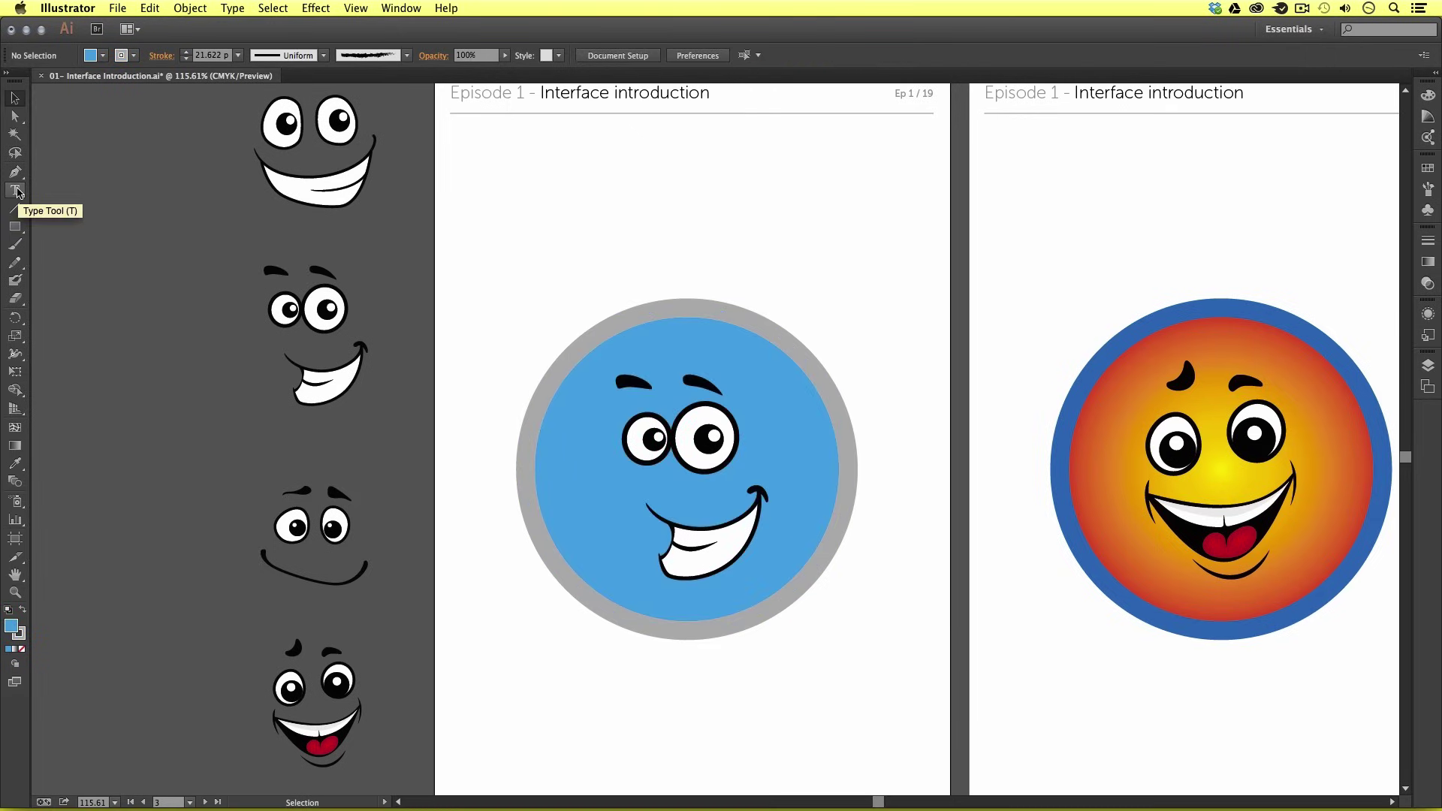
click(16, 191)
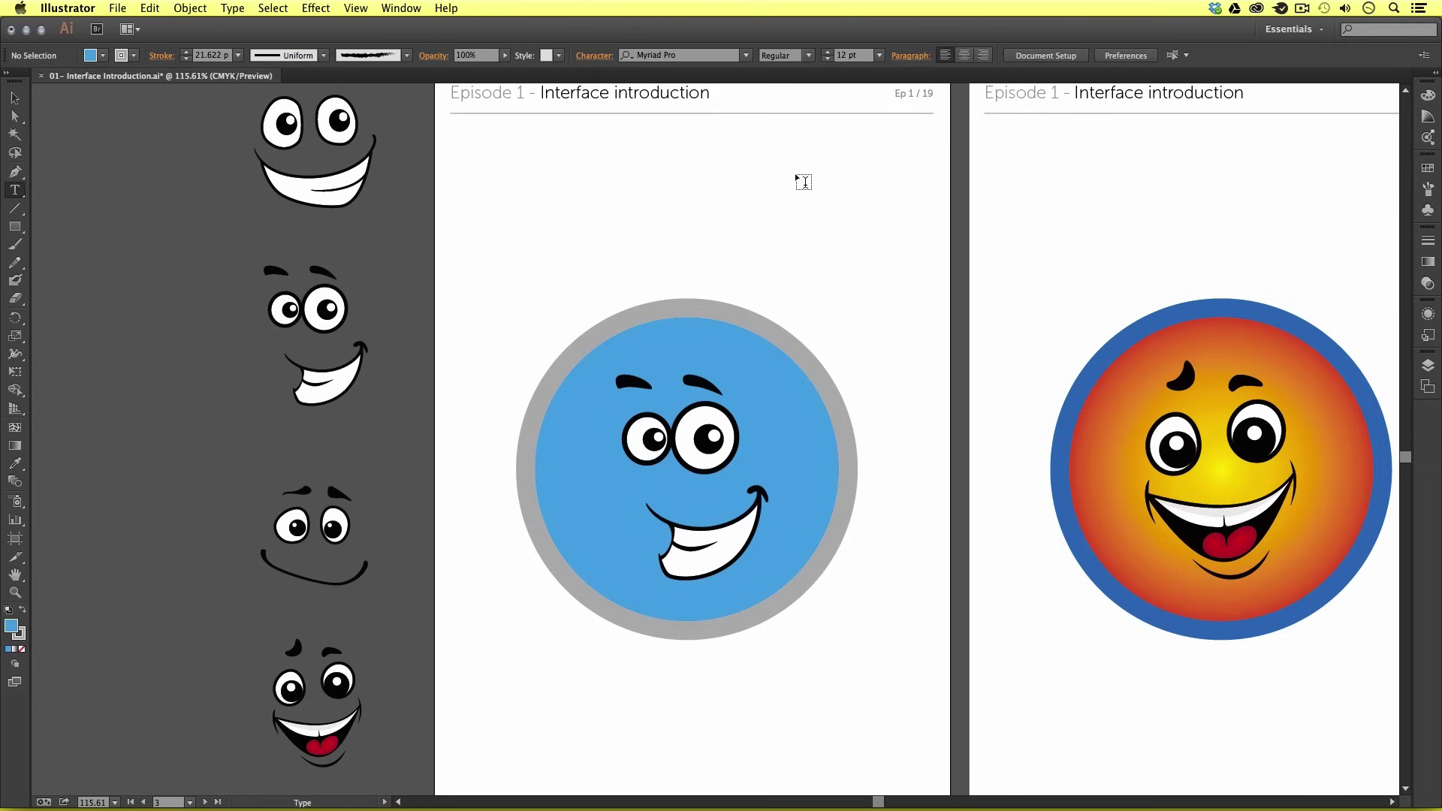
key(v)
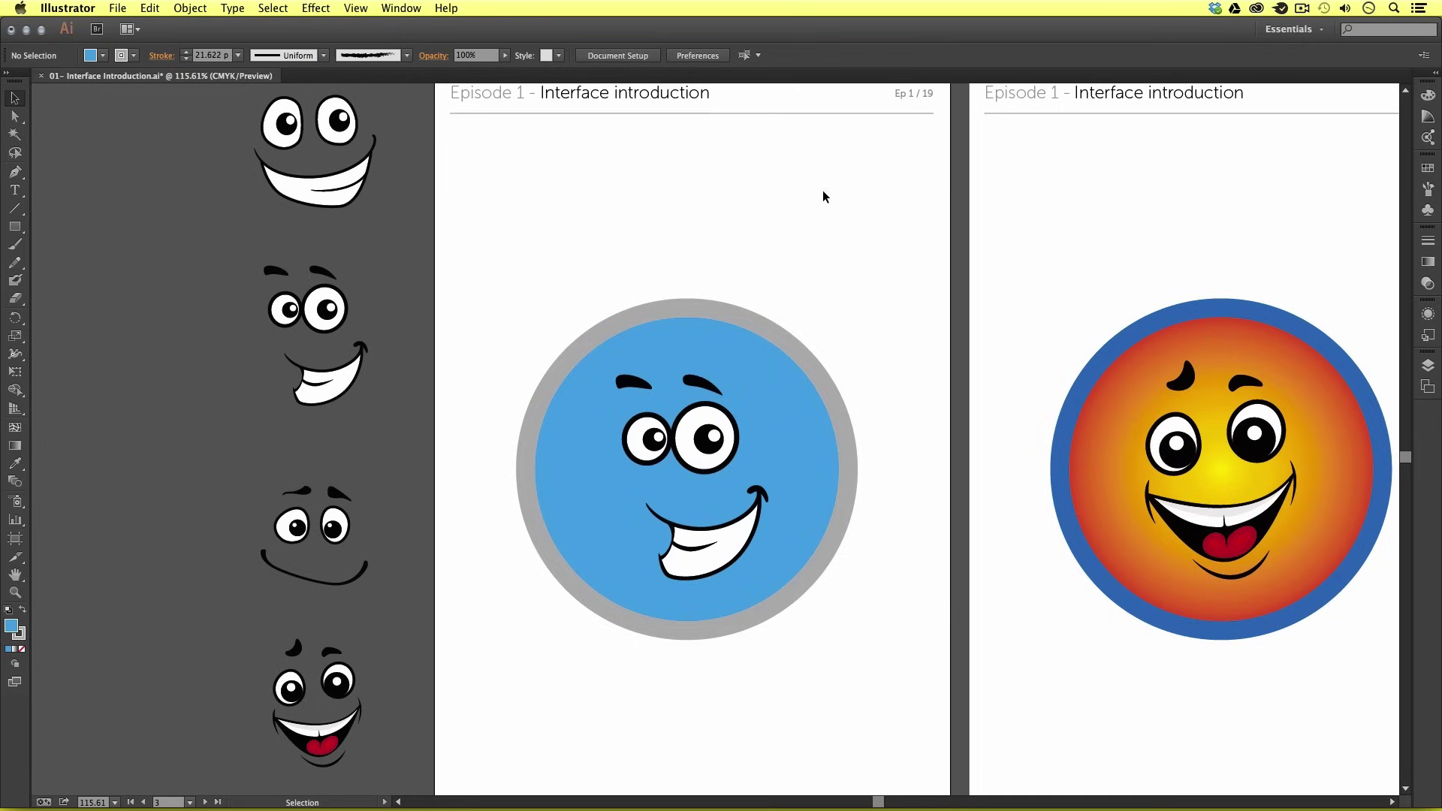
Step: Zoom out with the Zoom tool until all four smiley artboards are visible
key(z)
alt+click(1095, 244)
alt+click(1014, 289)
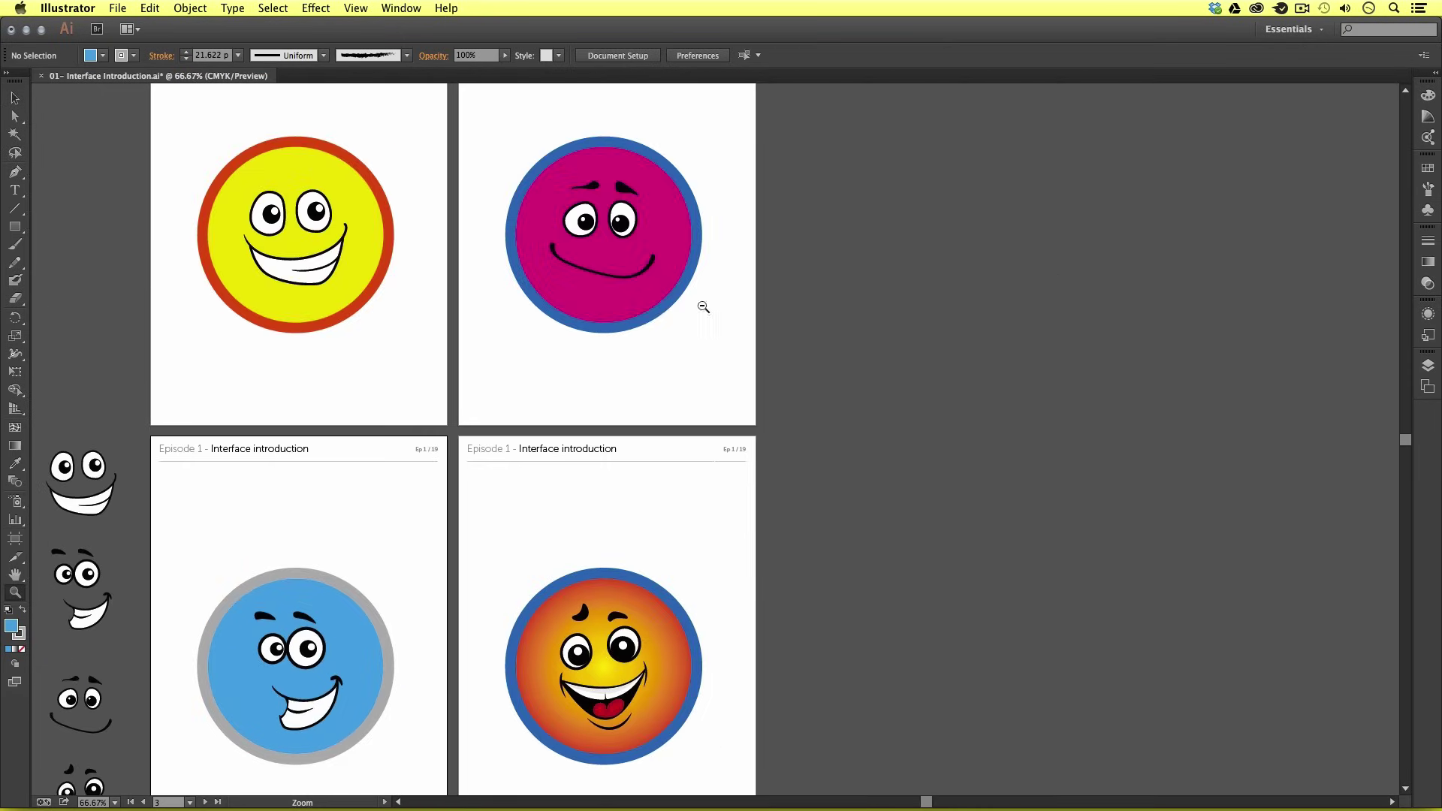
scroll(706, 338, left, 1)
scroll(708, 370, left, 4)
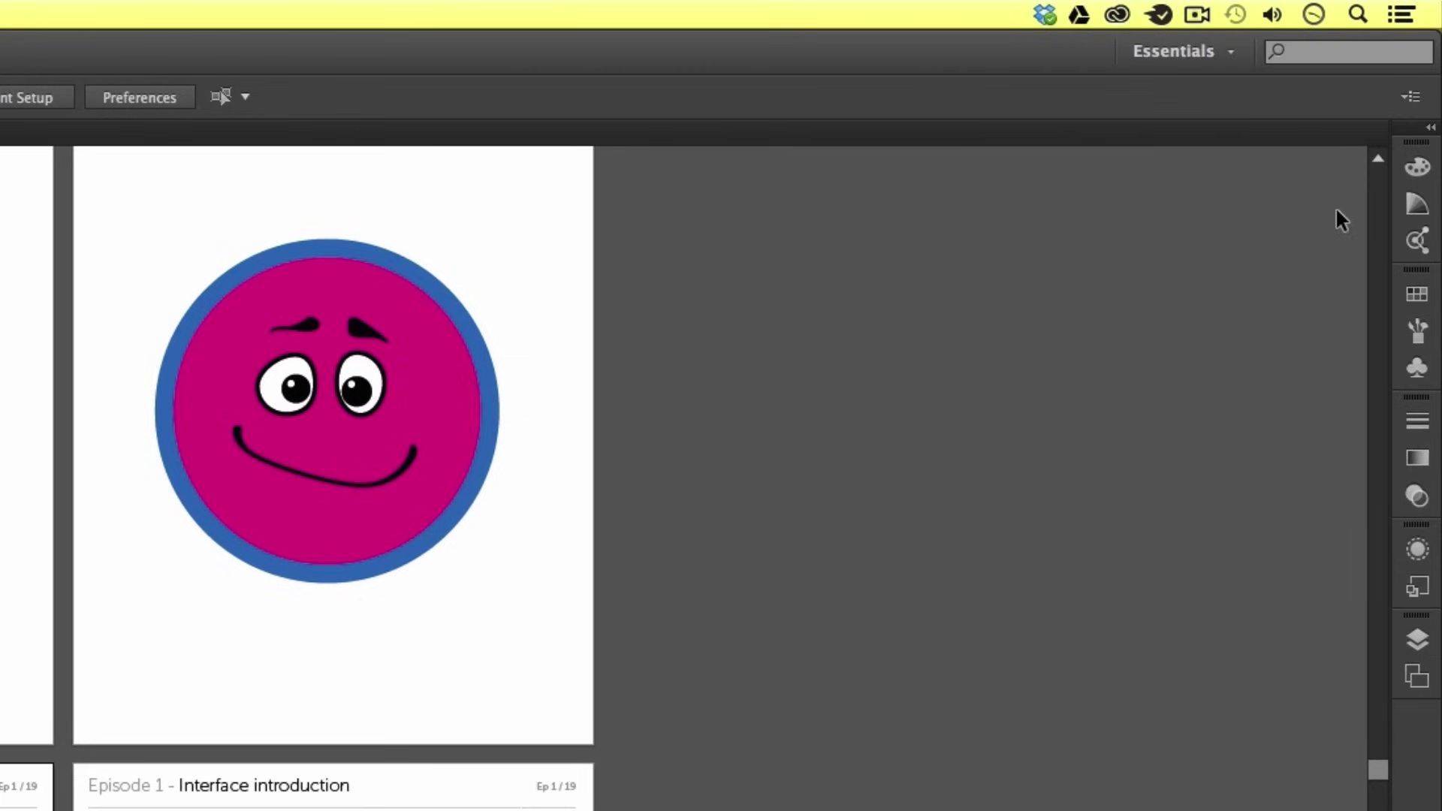
Step: Tour the docked Color, Swatches, Brushes and Stroke panels, expanding the full stroke options
click(1419, 169)
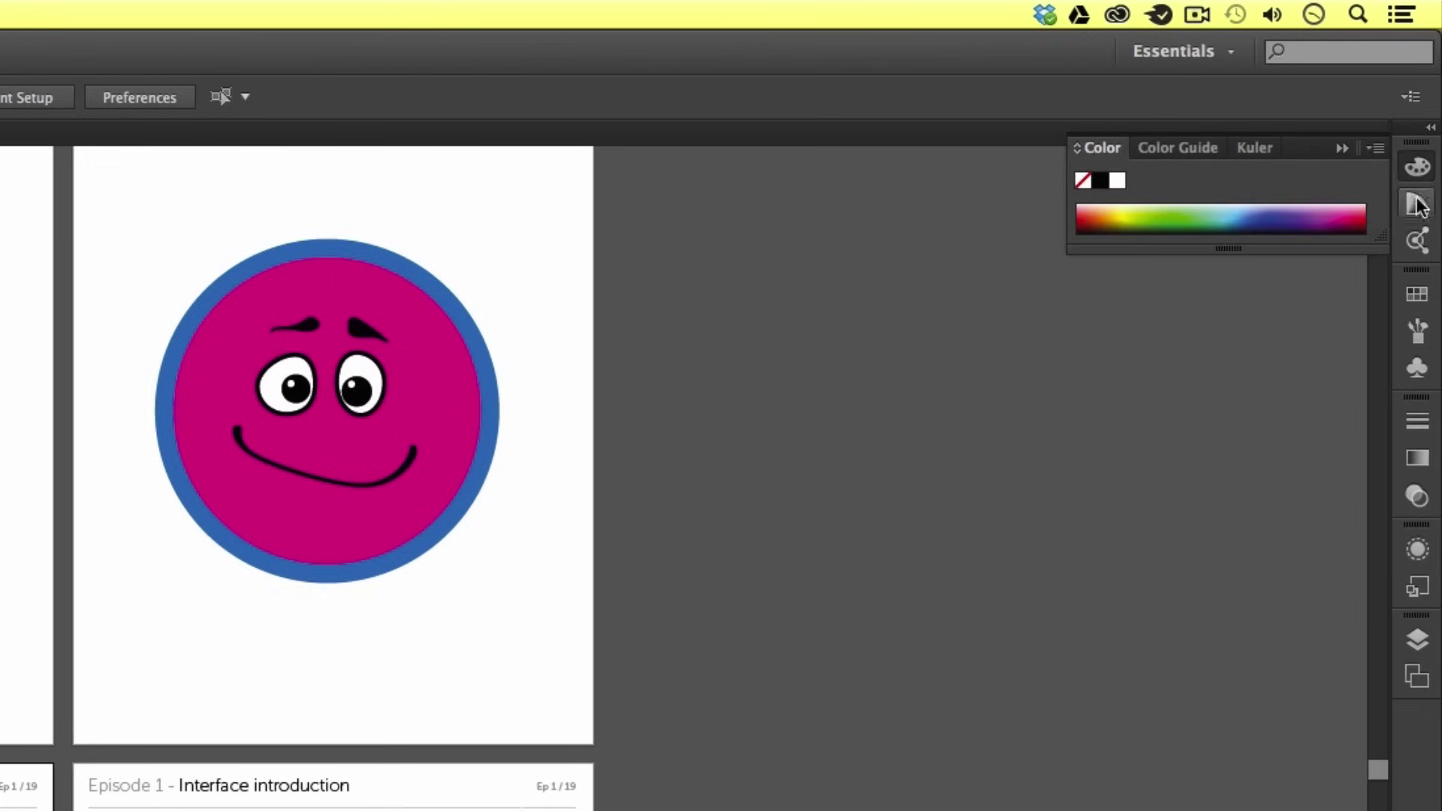
click(1418, 296)
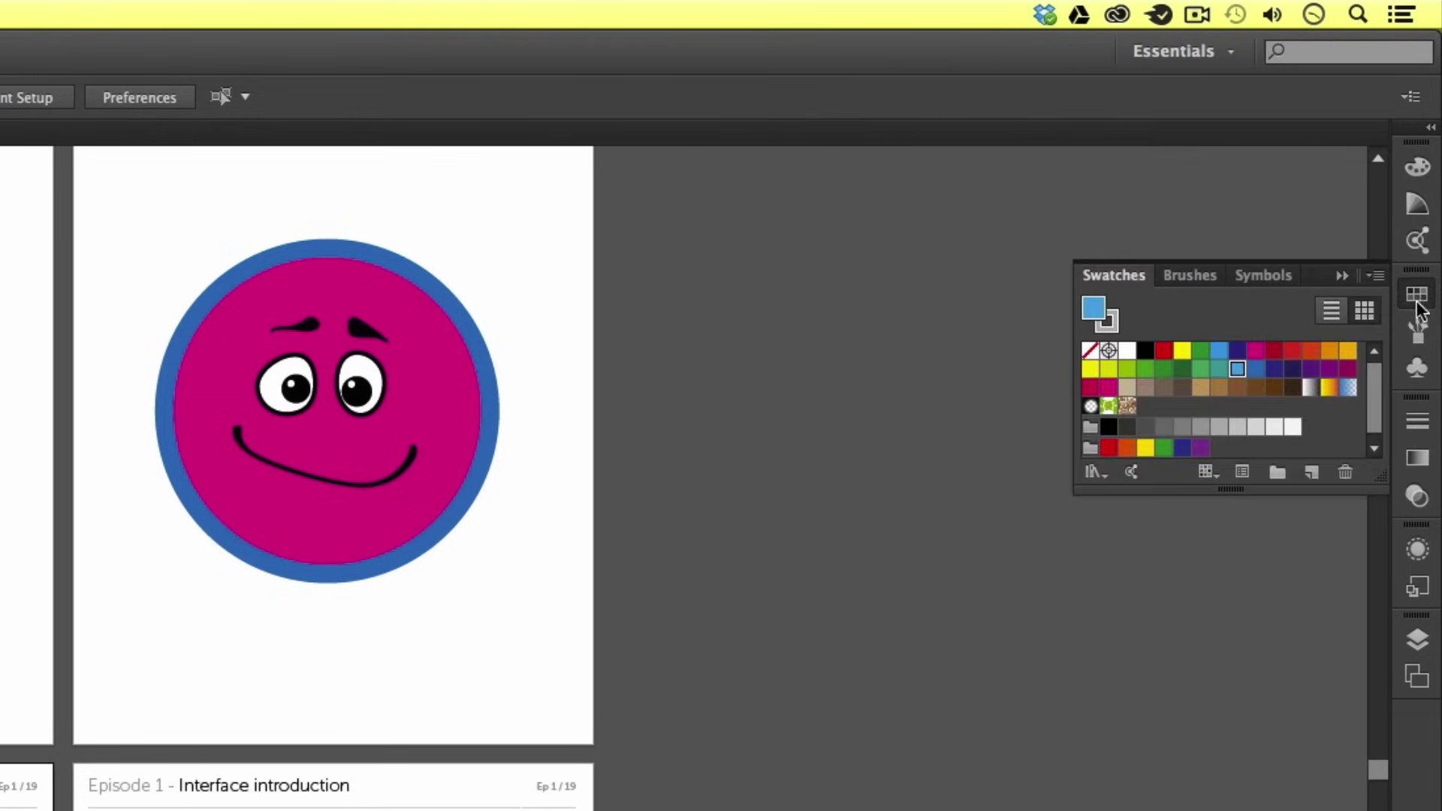
click(1419, 330)
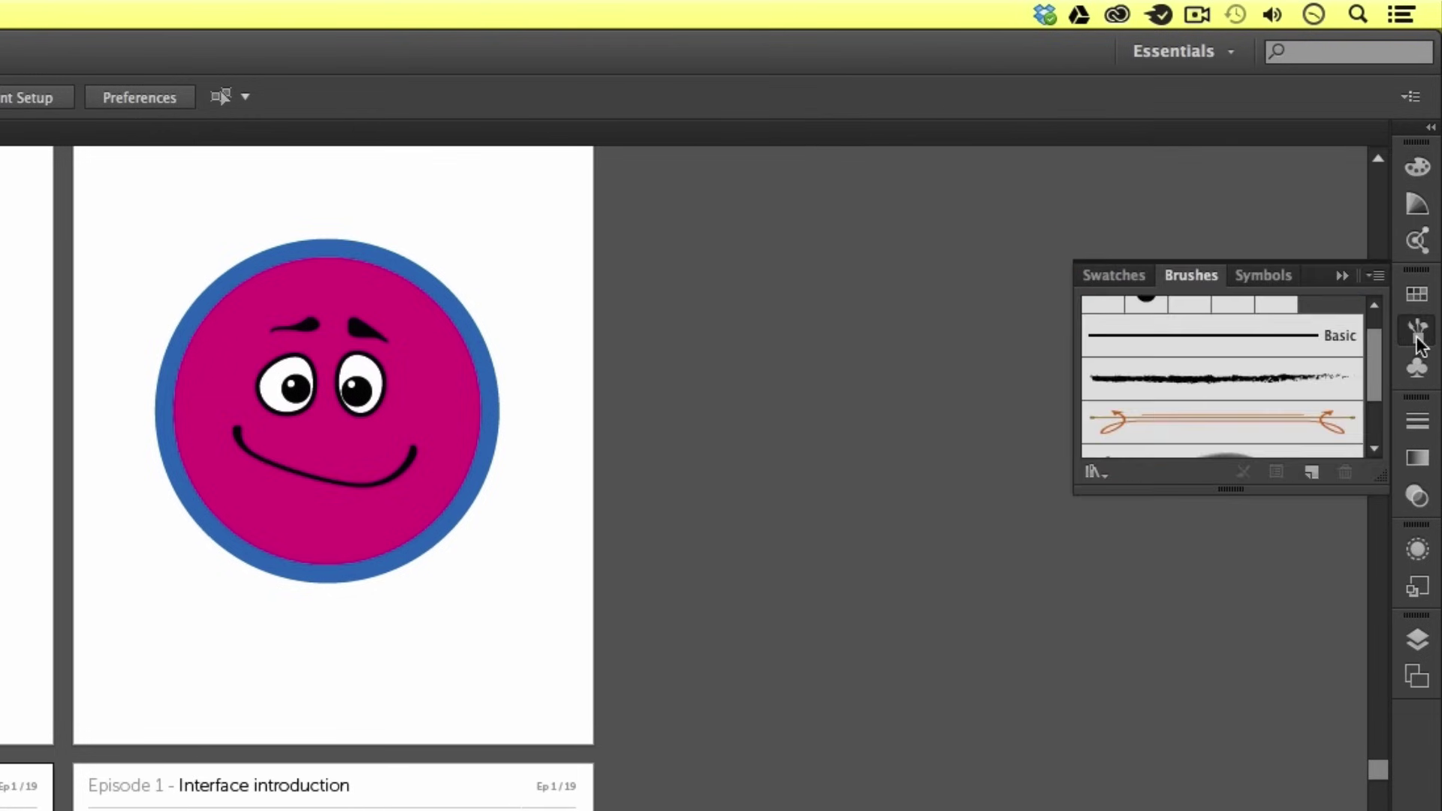
click(1418, 428)
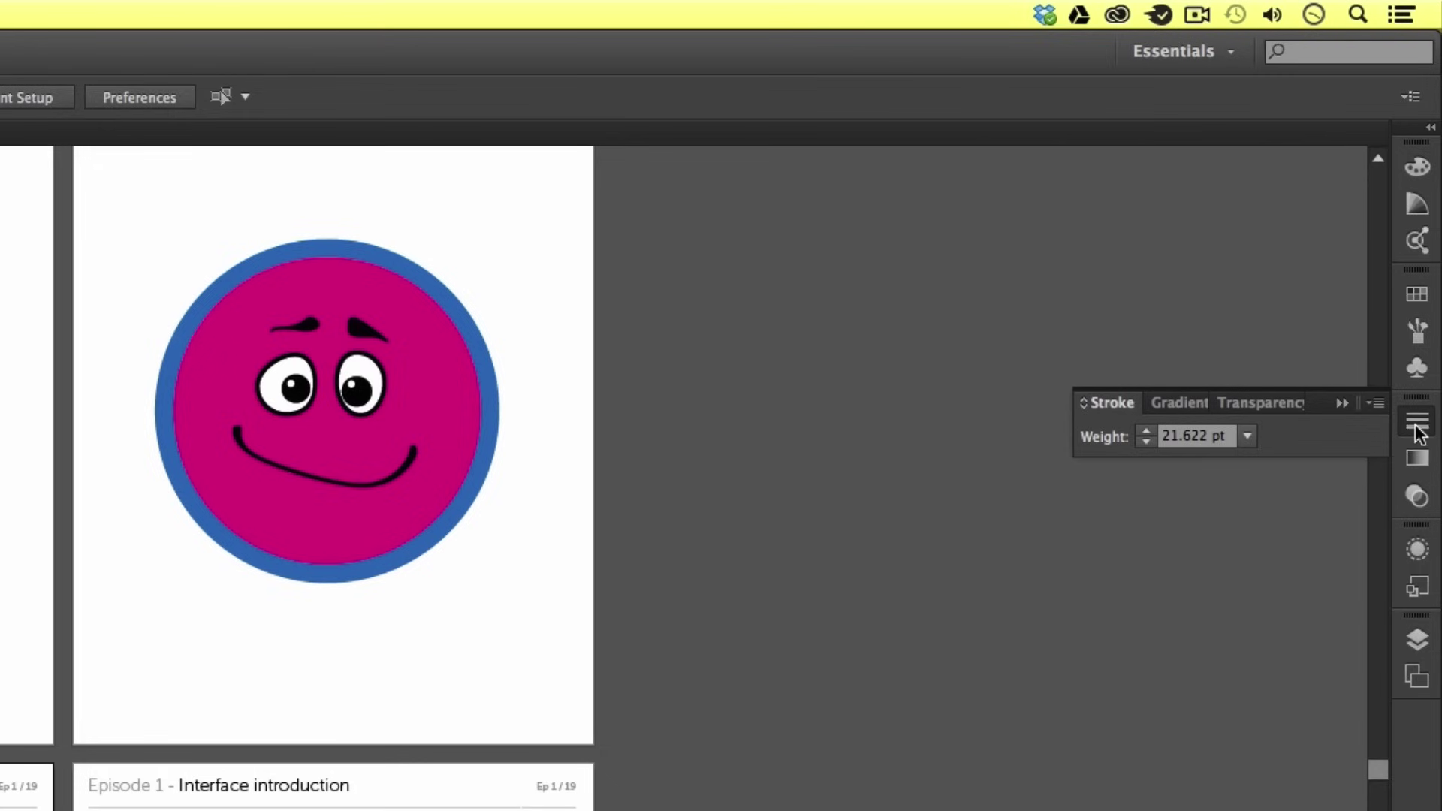
click(1083, 403)
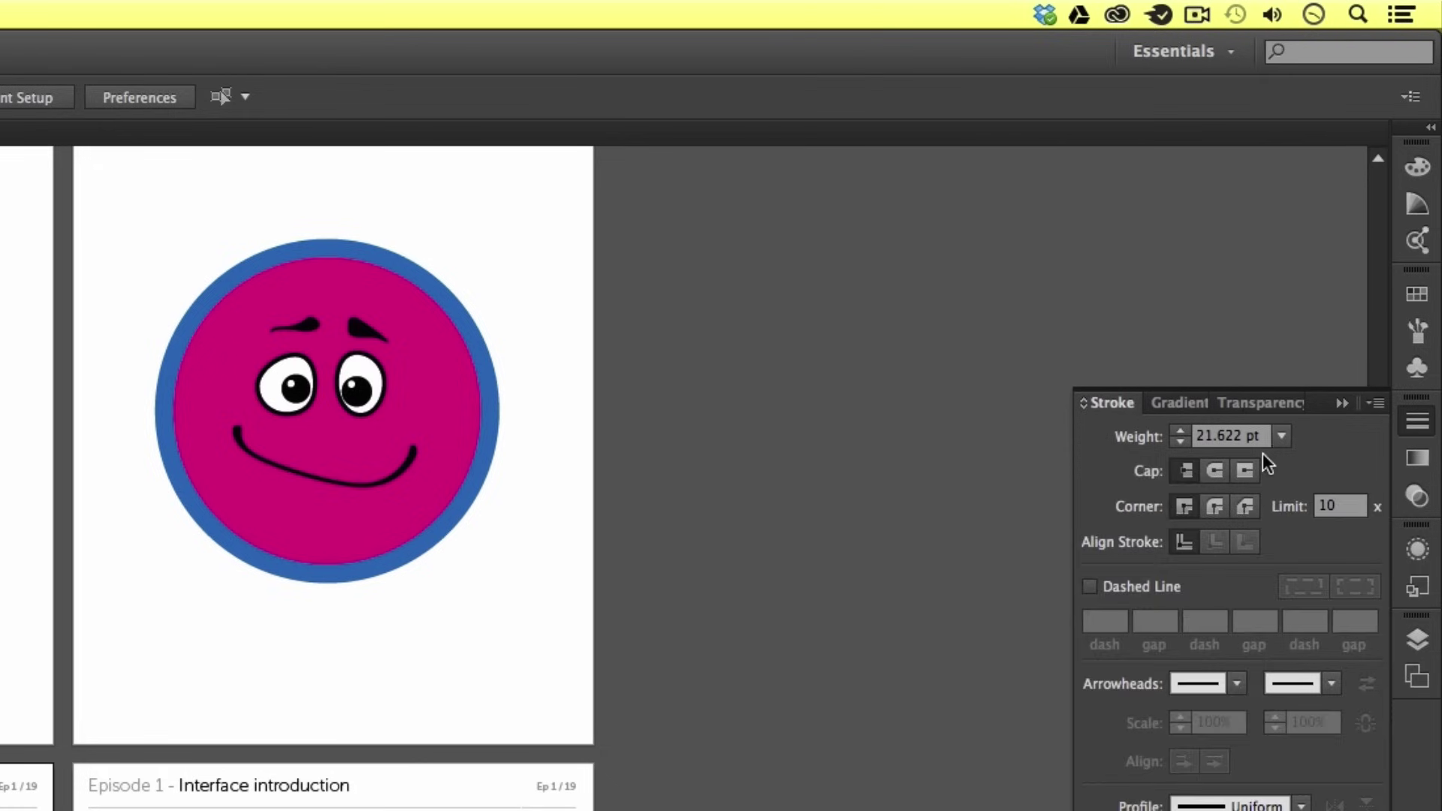
click(1425, 419)
Step: Show the Gradient and Transparency panels, then finish with the Layers panel open
click(1170, 403)
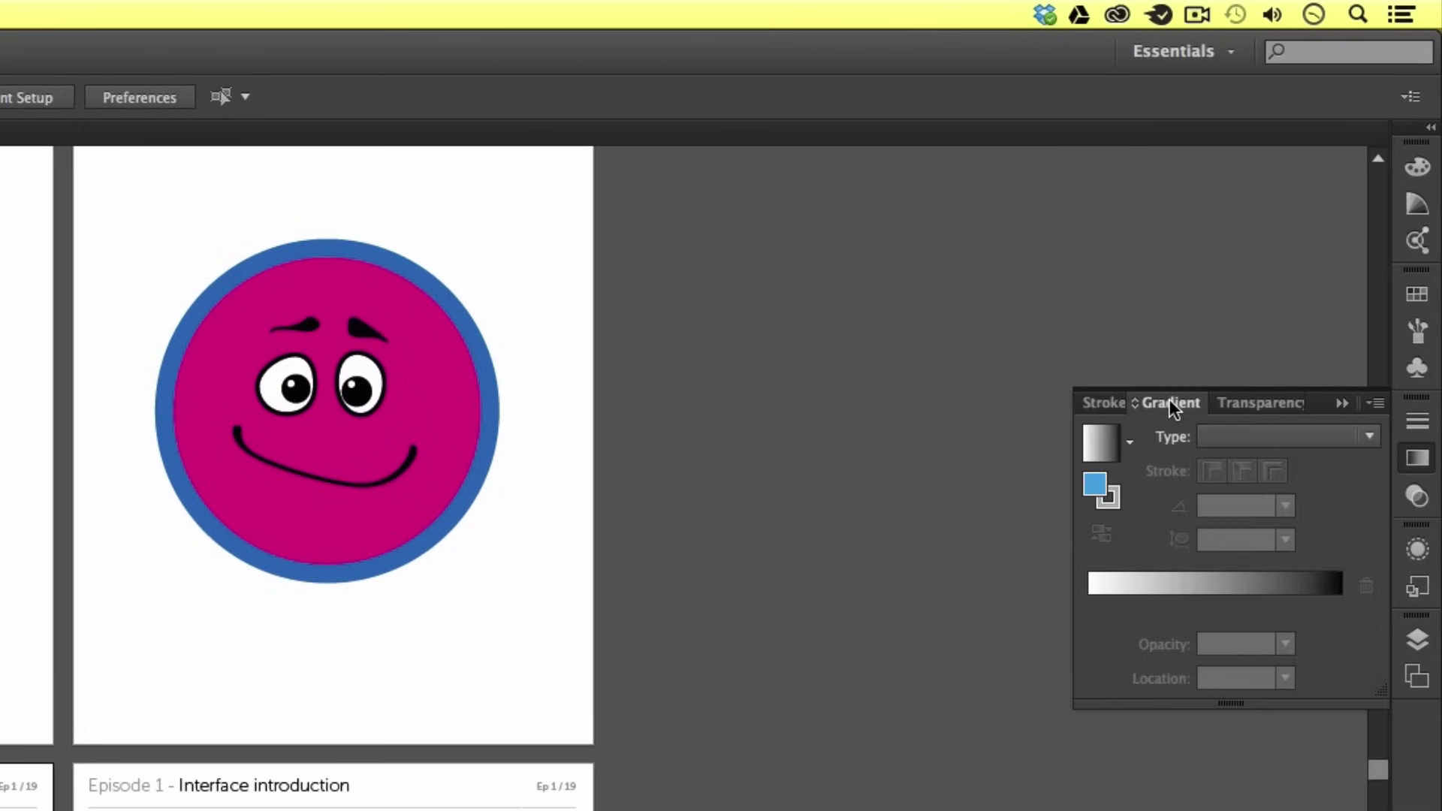
click(1245, 403)
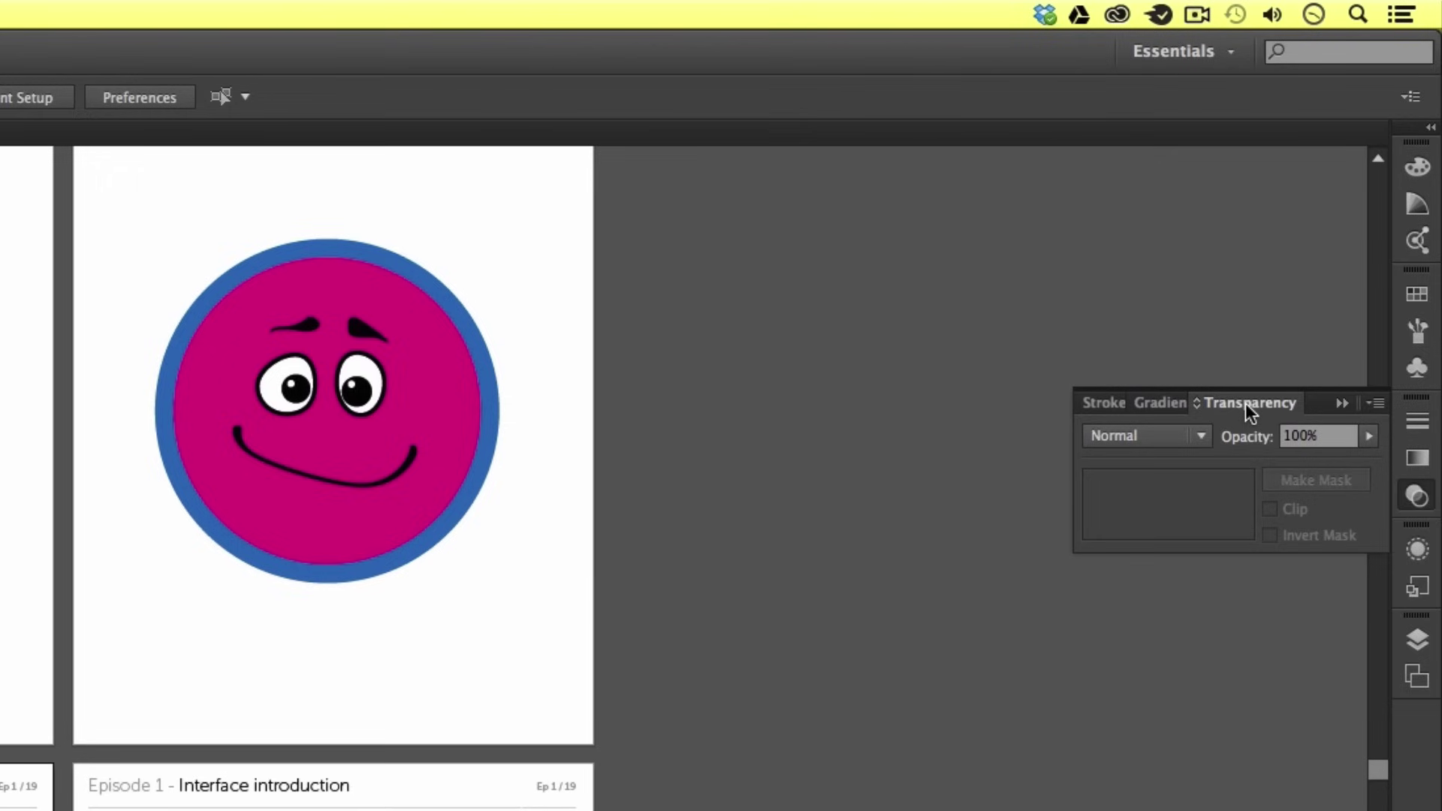
click(1417, 639)
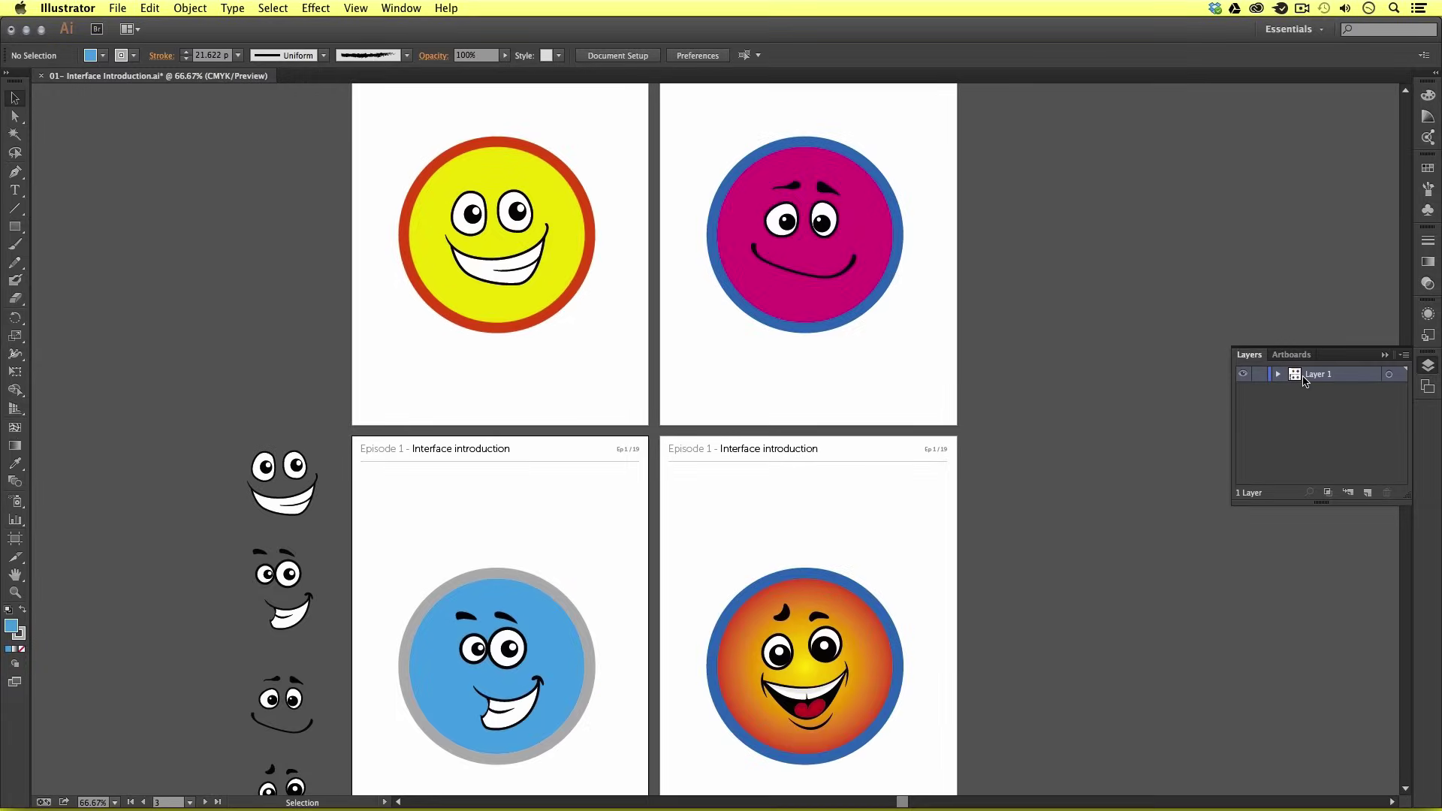
Step: Toggle Outline/Preview mode, show the Artboards list, then close it
key(super+y)
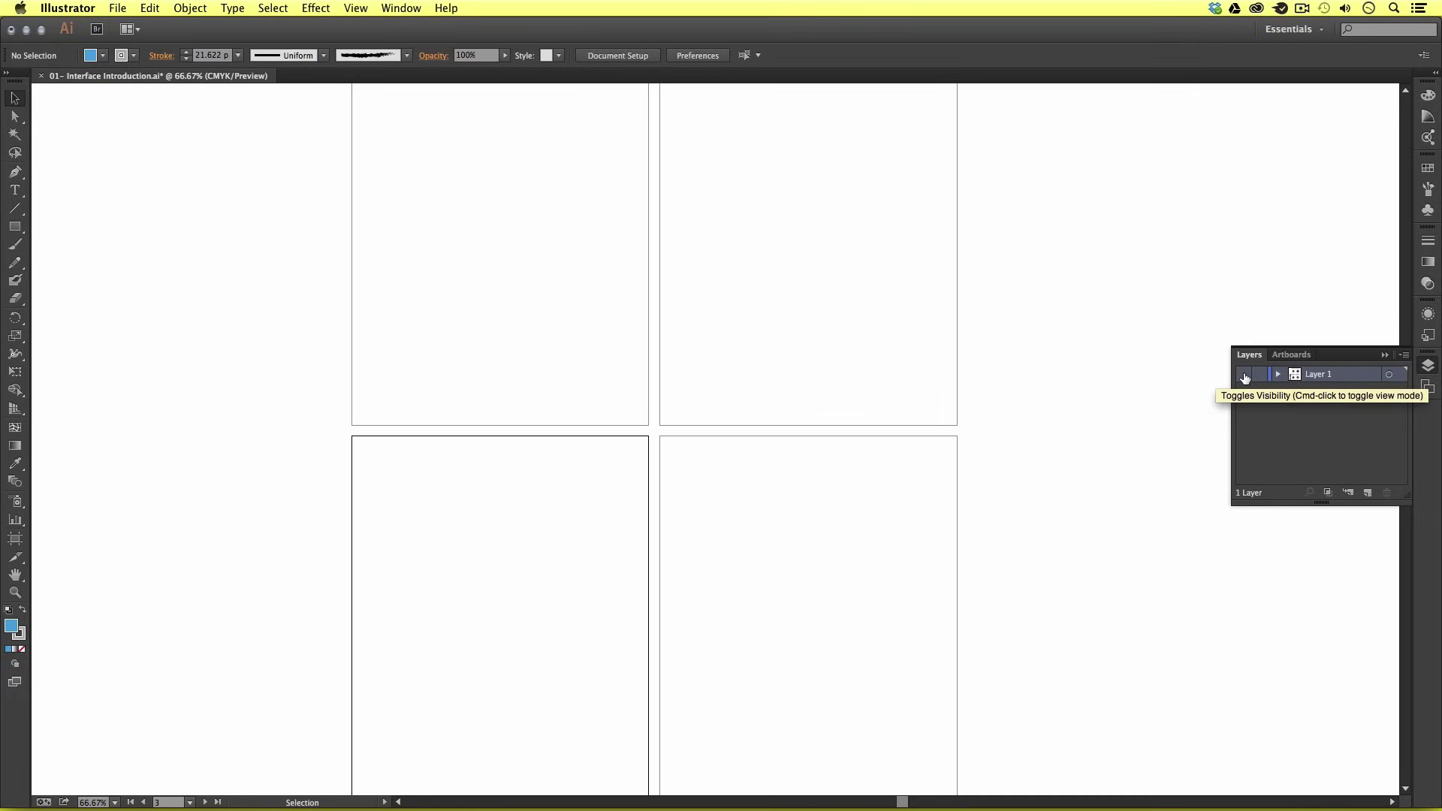
super+click(1244, 374)
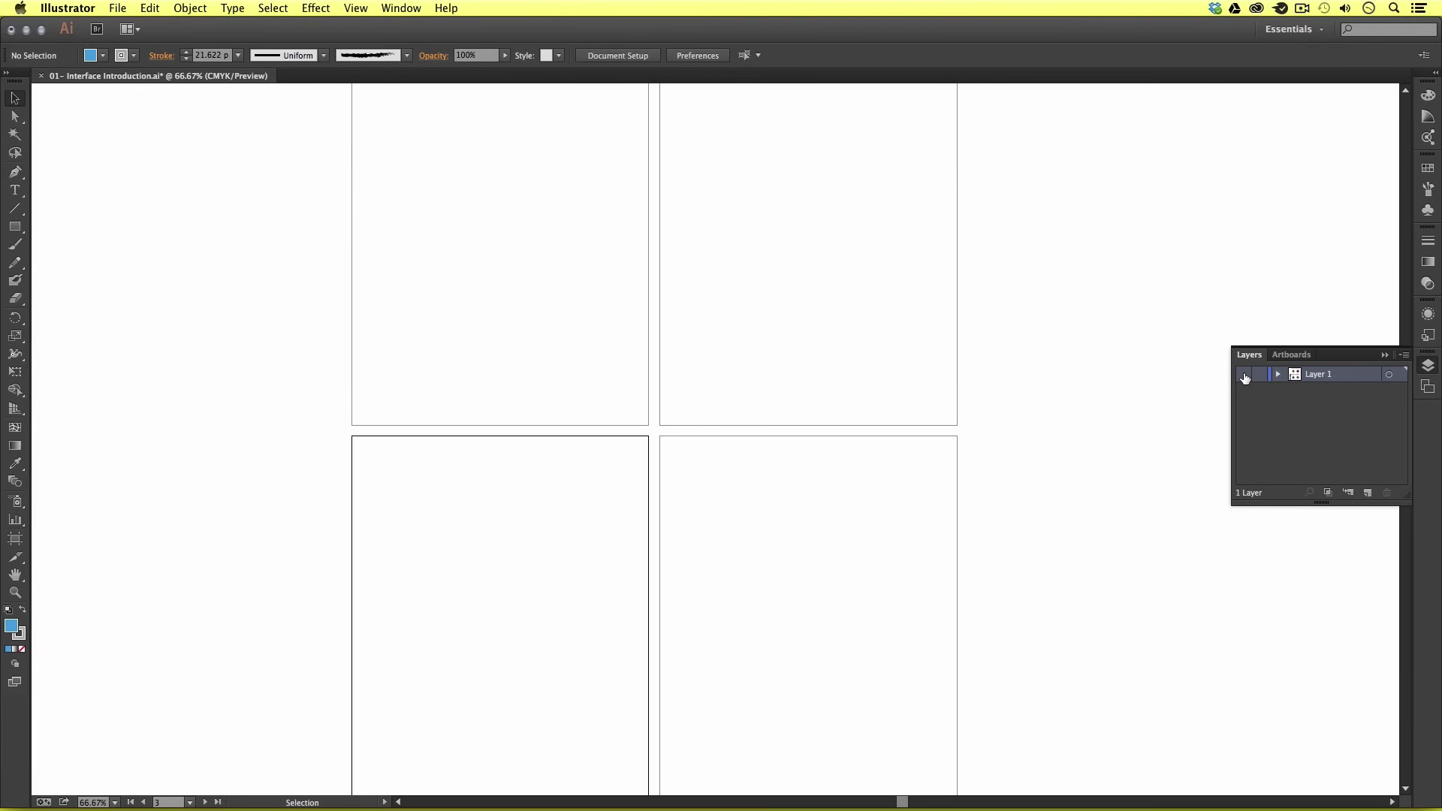
super+click(1244, 375)
click(1292, 353)
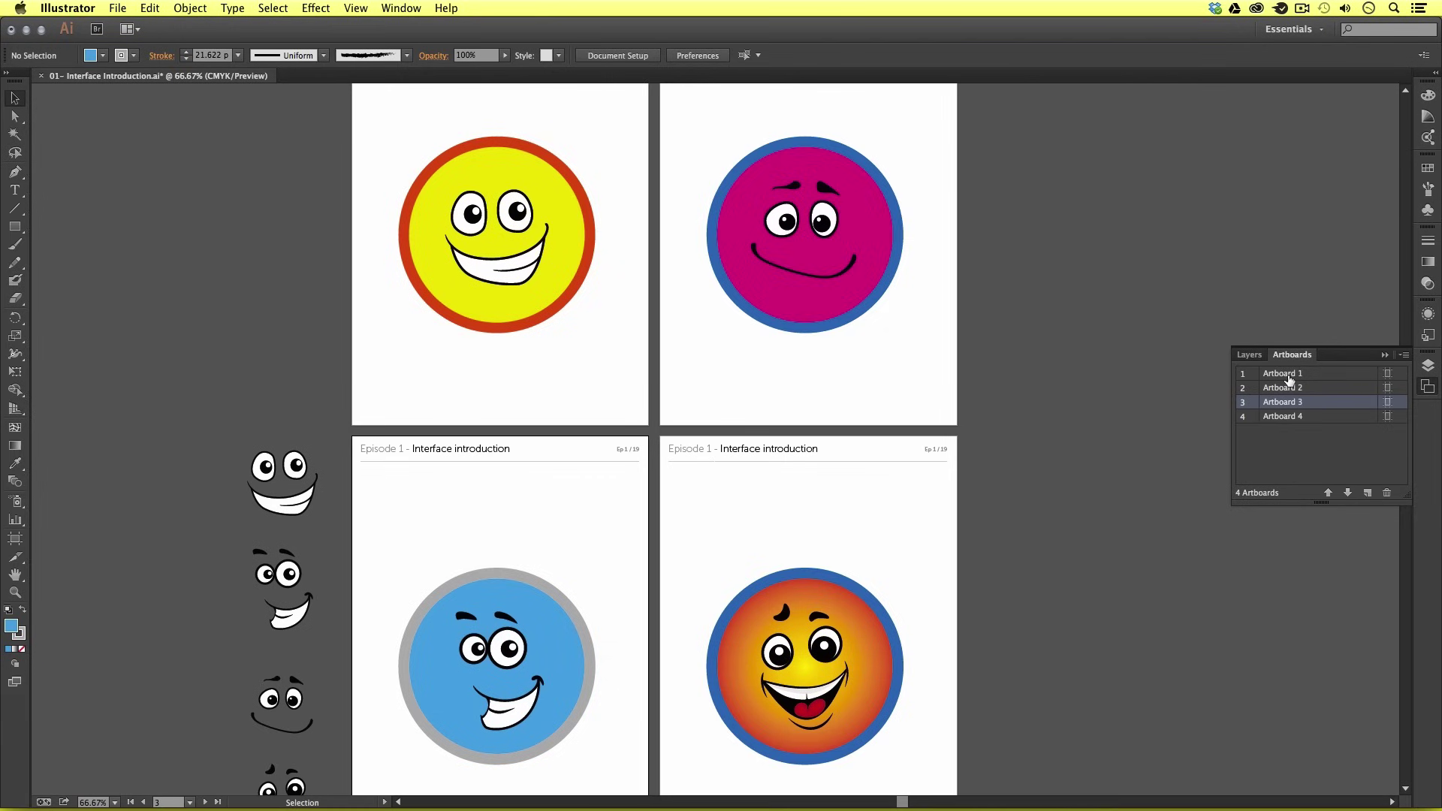
click(1427, 388)
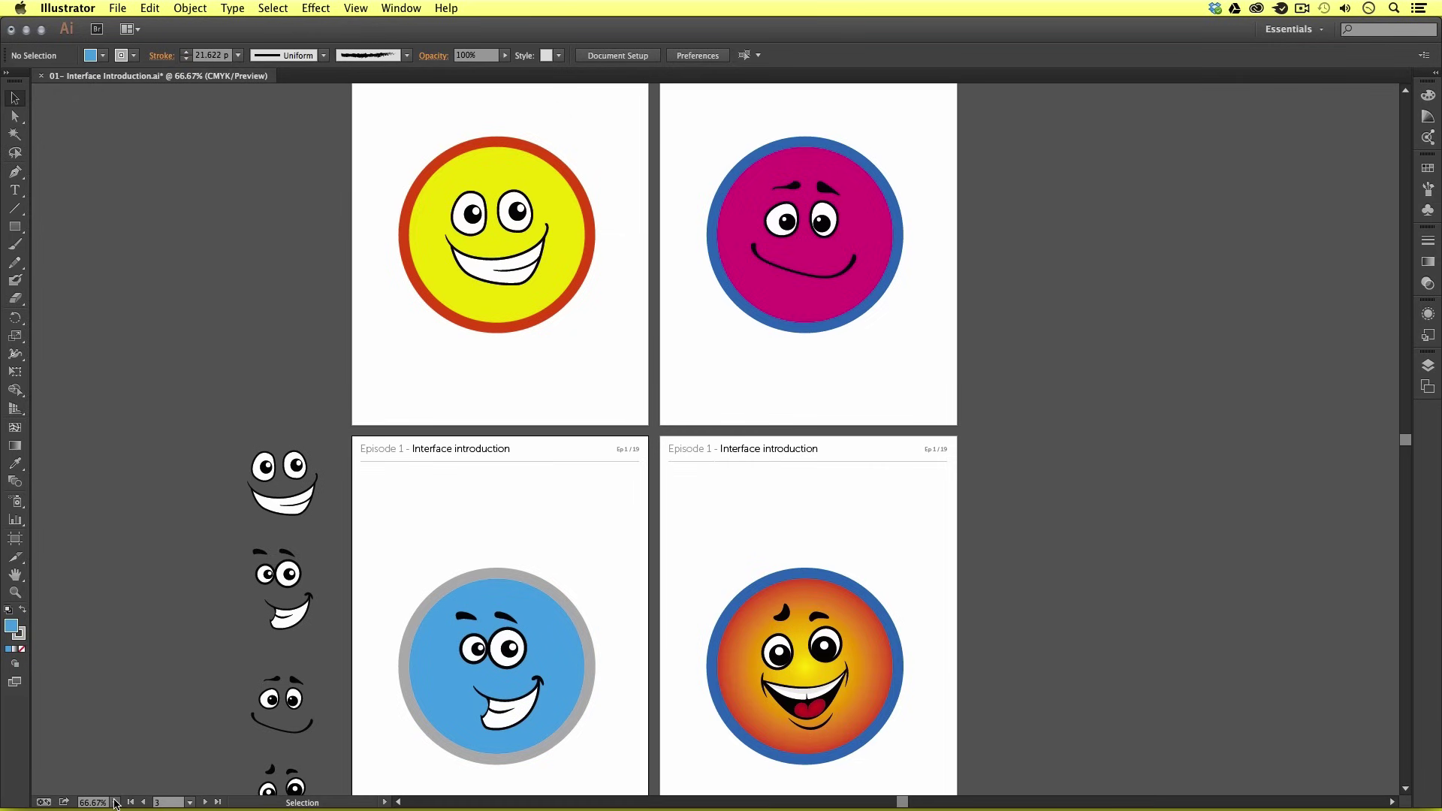
Step: Set the status-bar zoom to 50%, then 300%, then back to 50%
click(116, 802)
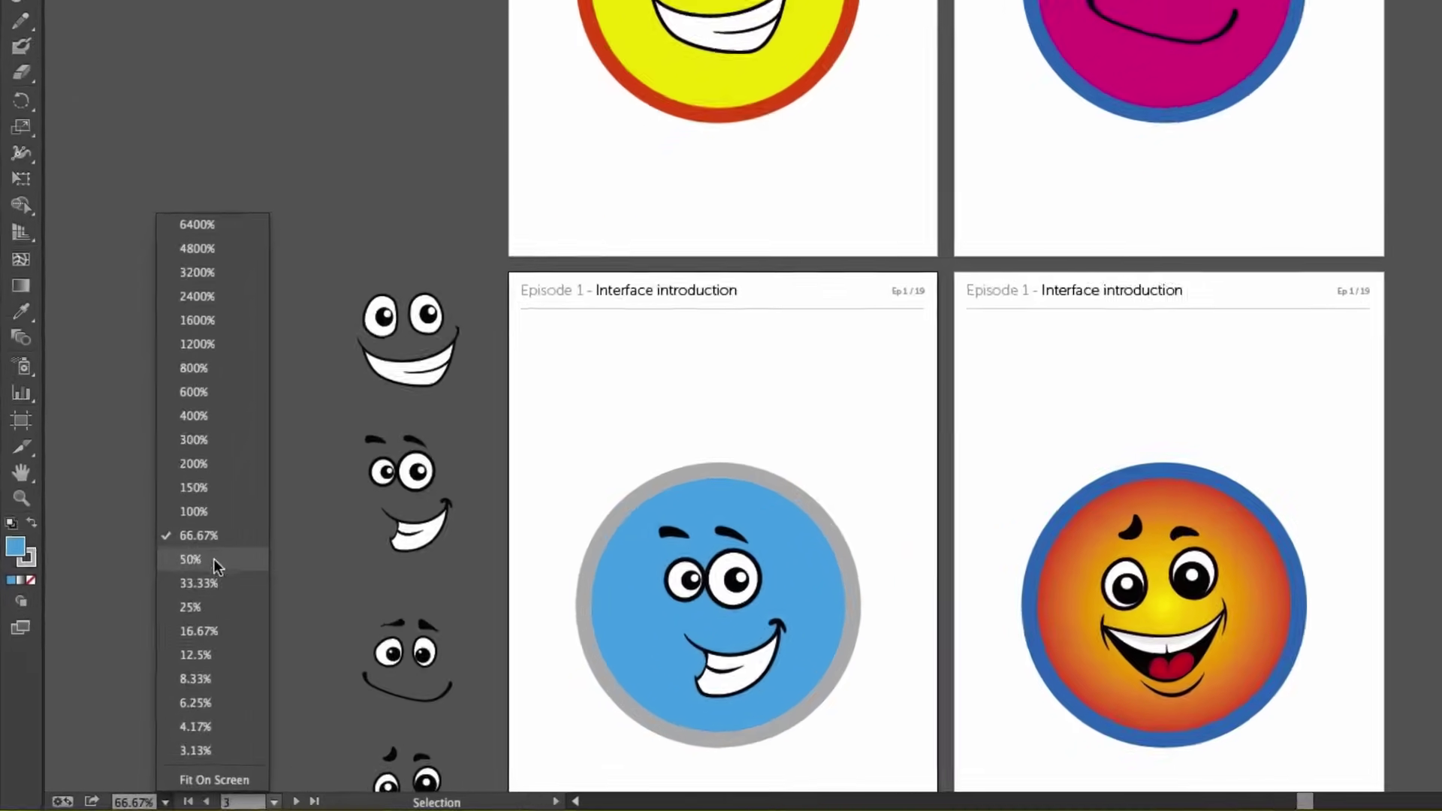
click(132, 634)
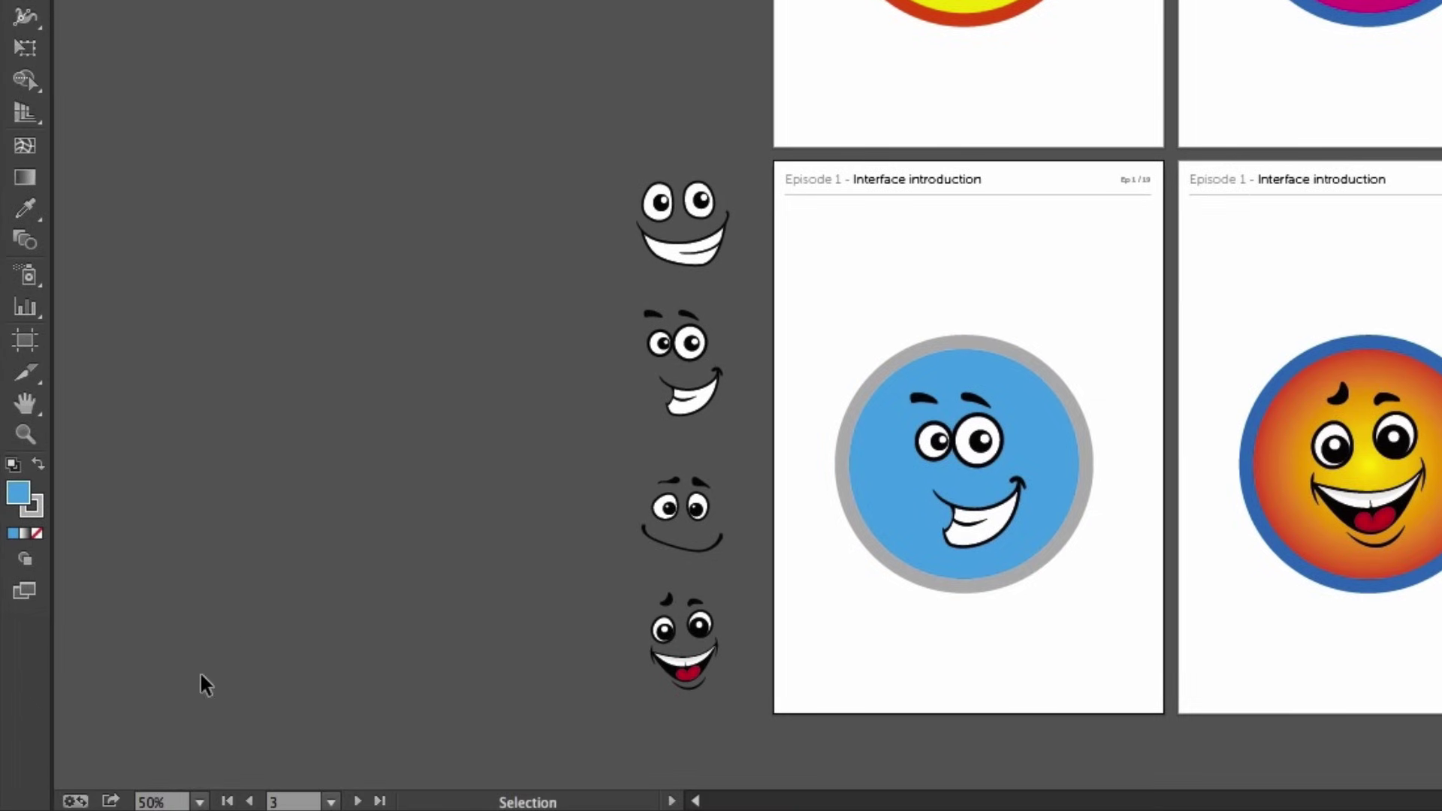
click(190, 801)
click(225, 373)
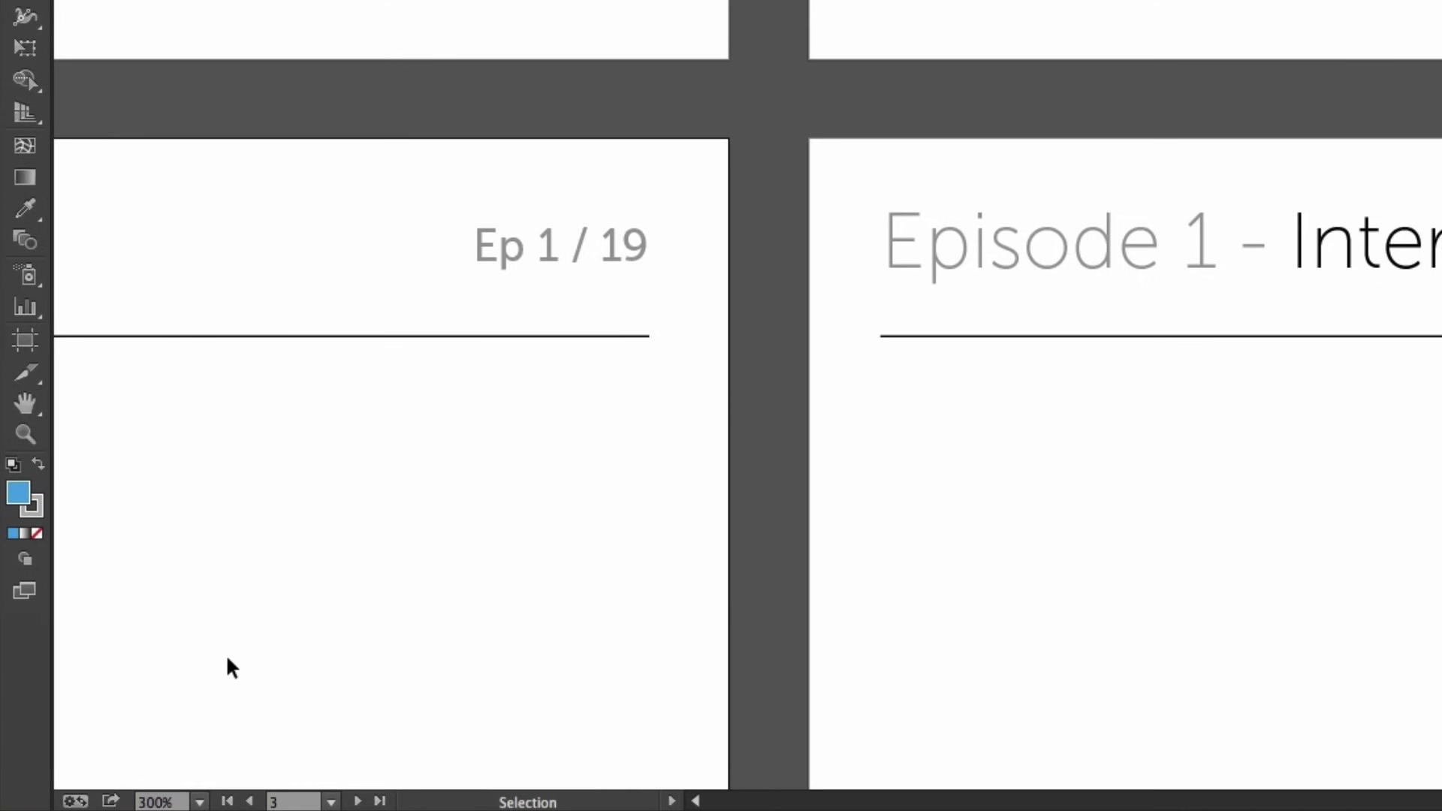
click(198, 802)
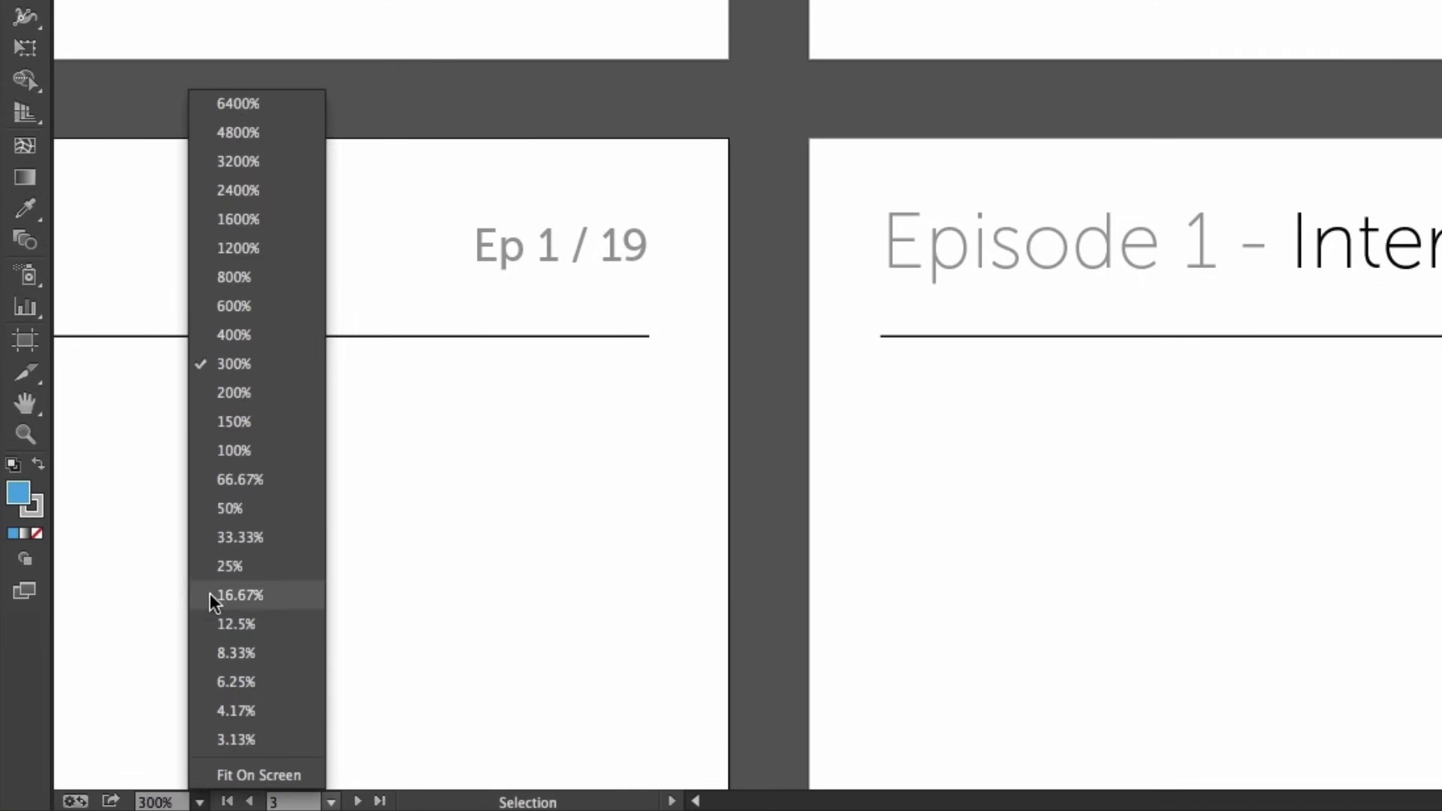
click(233, 509)
Step: Jump to artboards 4, 2 and 1 via the navigation dropdown, then zoom to 50% to see all four
click(333, 800)
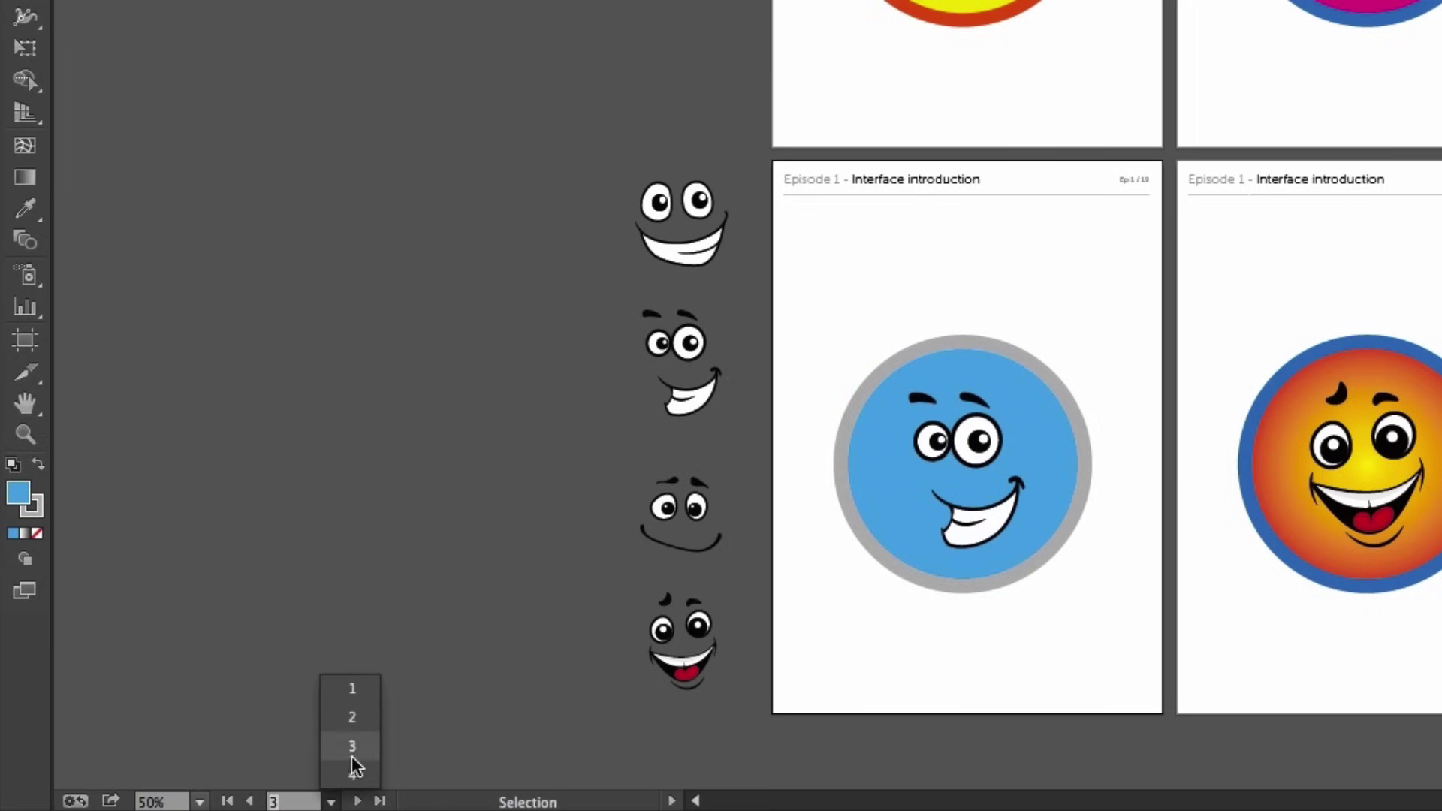
click(353, 775)
click(333, 800)
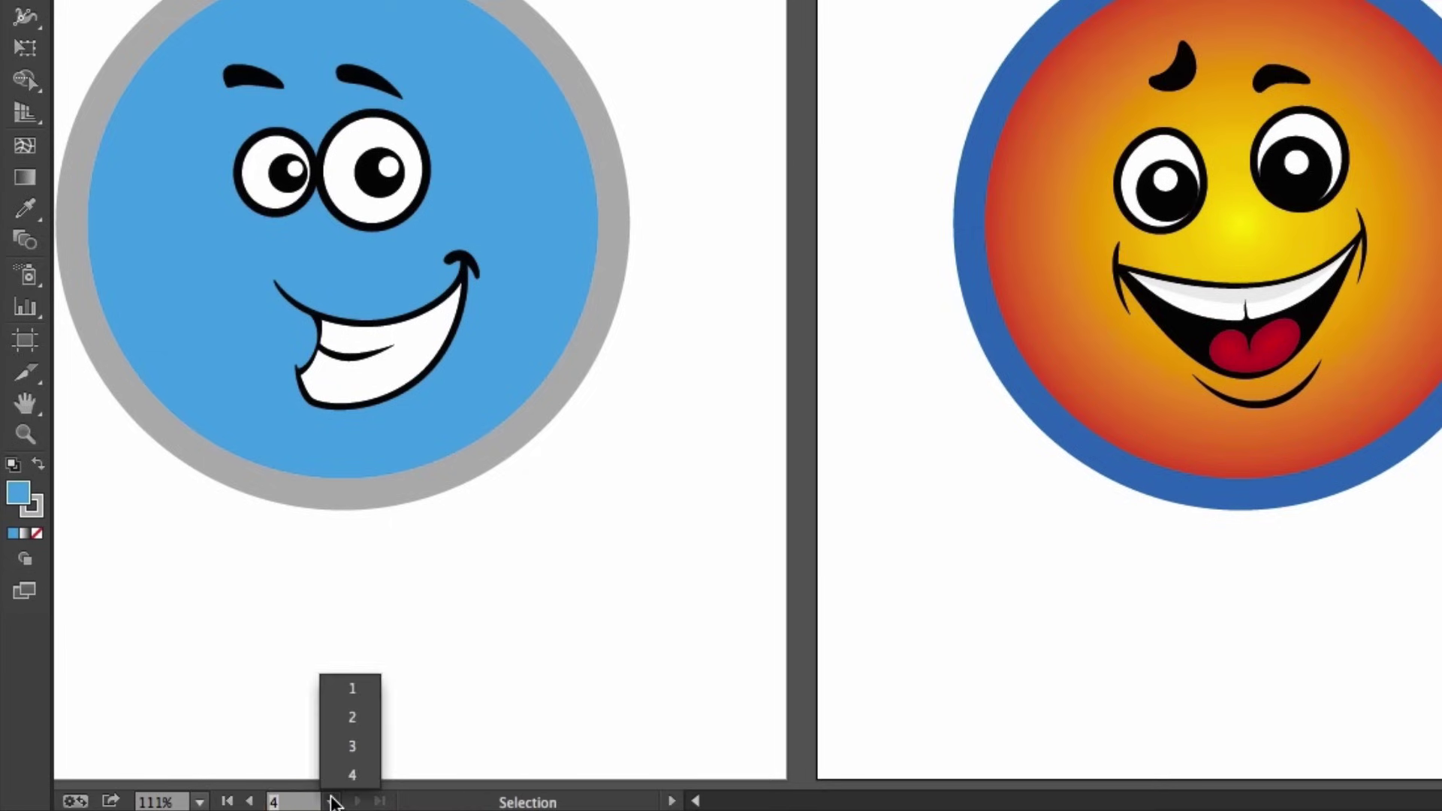
click(353, 719)
click(333, 801)
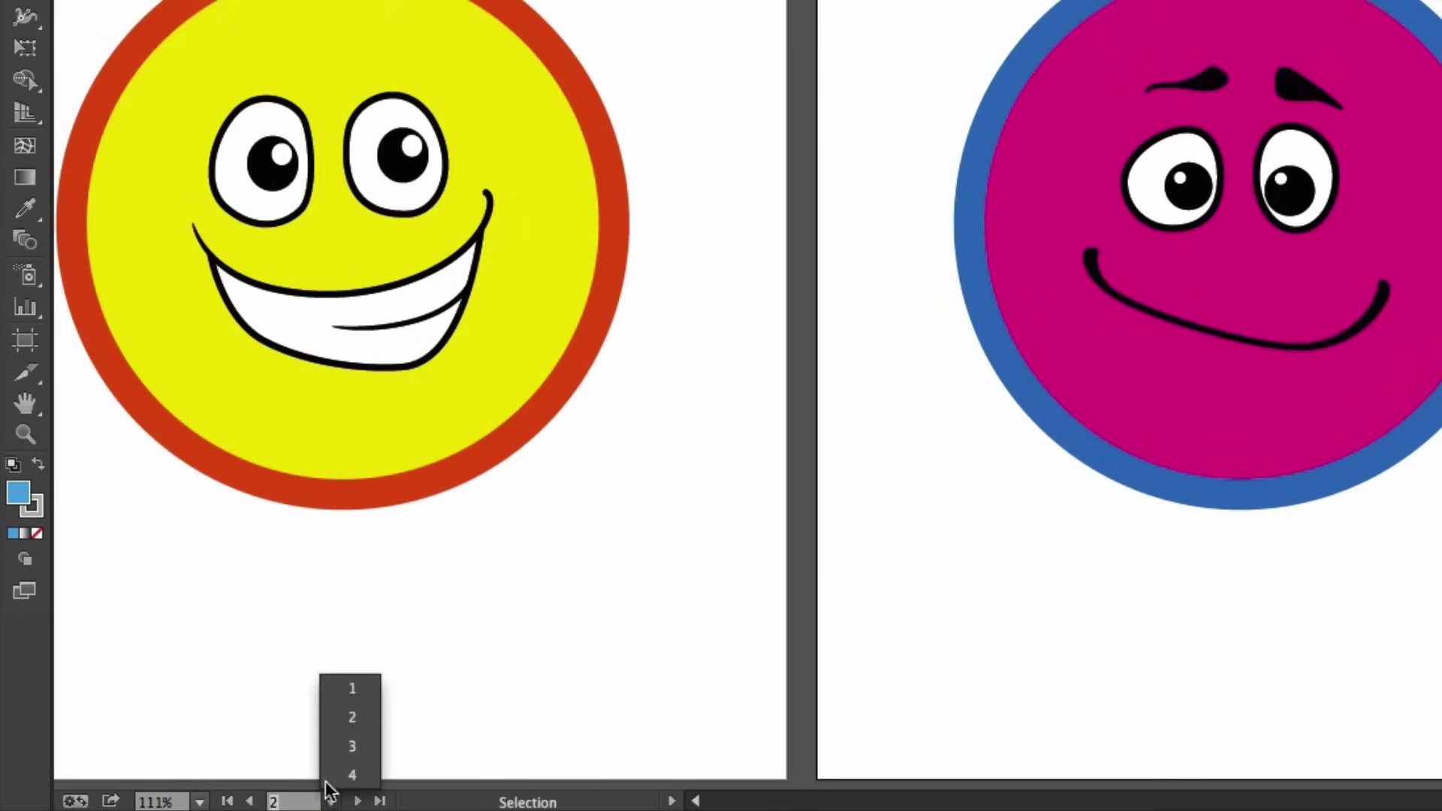
click(352, 696)
click(198, 803)
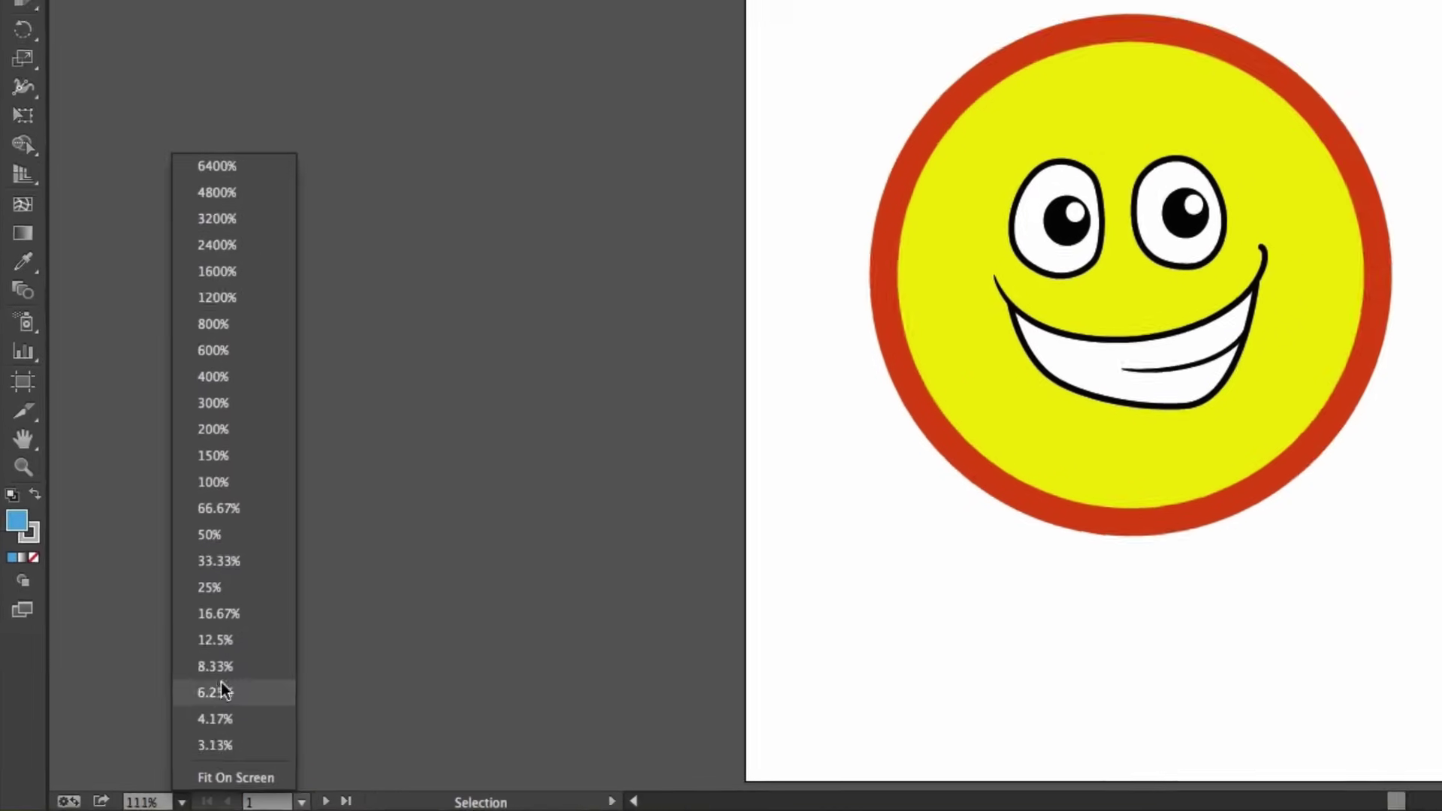
click(193, 593)
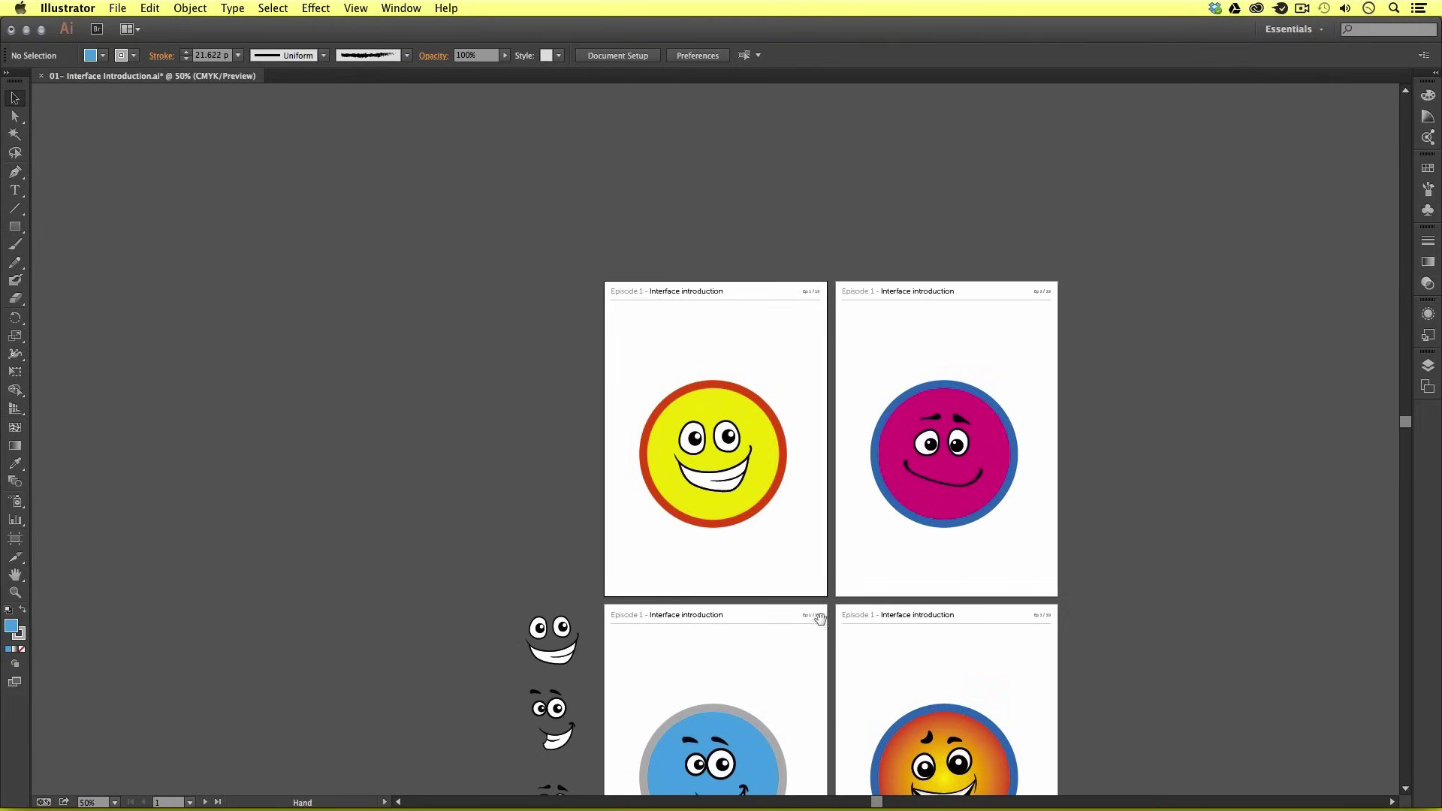
scroll(766, 479, down, 3)
scroll(767, 479, right, 2)
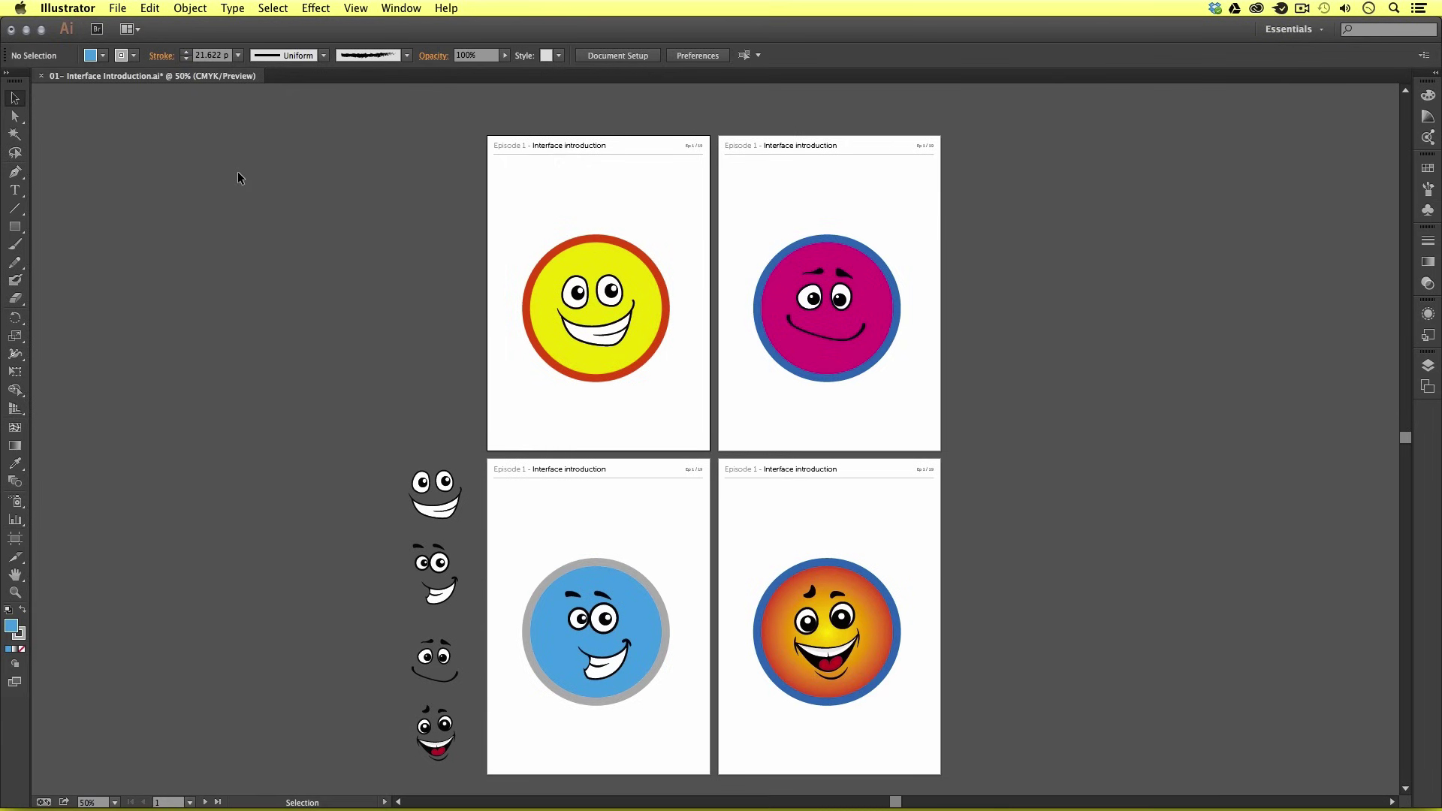
Step: Create two new blank A4 documents from File > New, then bring Untitled-1 to the front
click(118, 8)
click(129, 25)
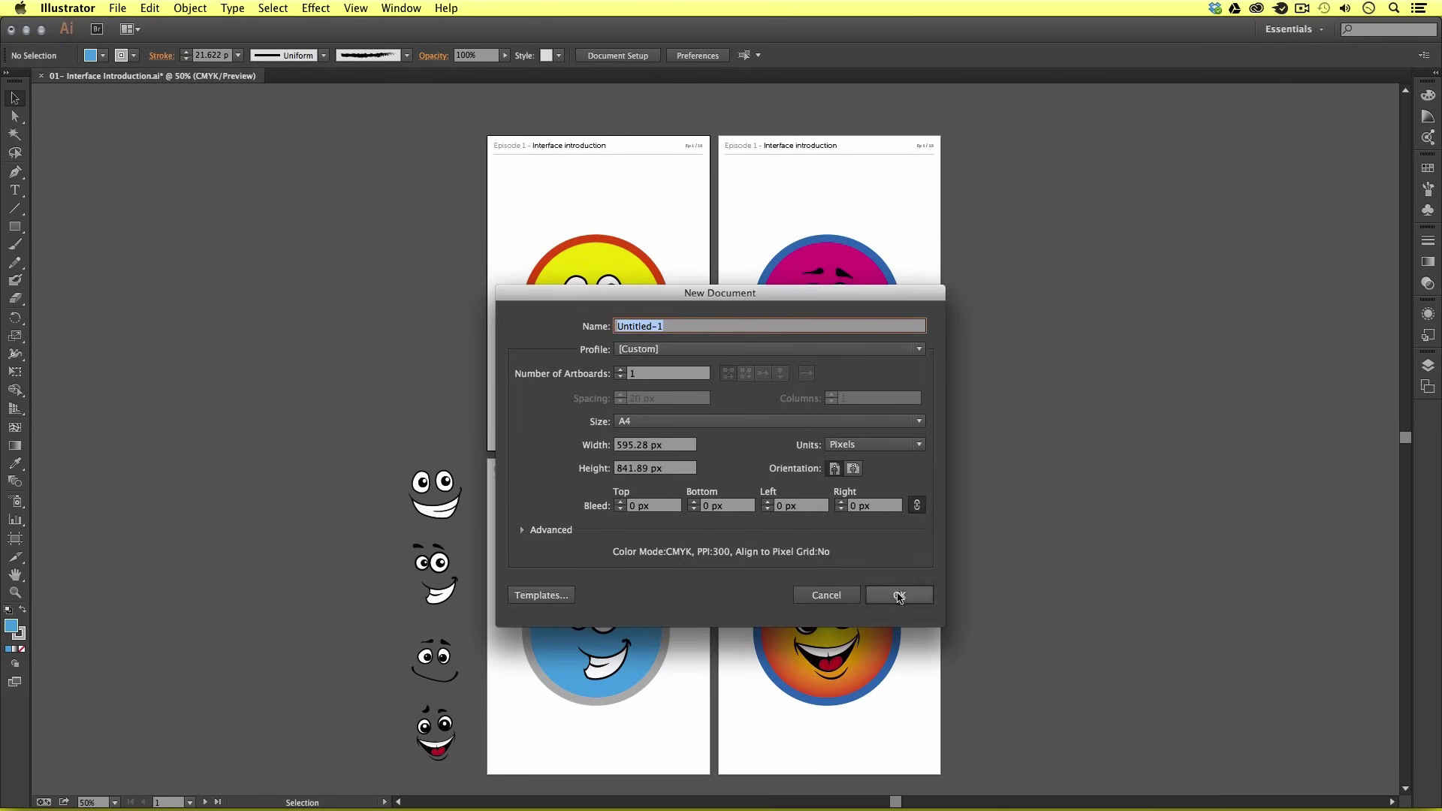
click(899, 595)
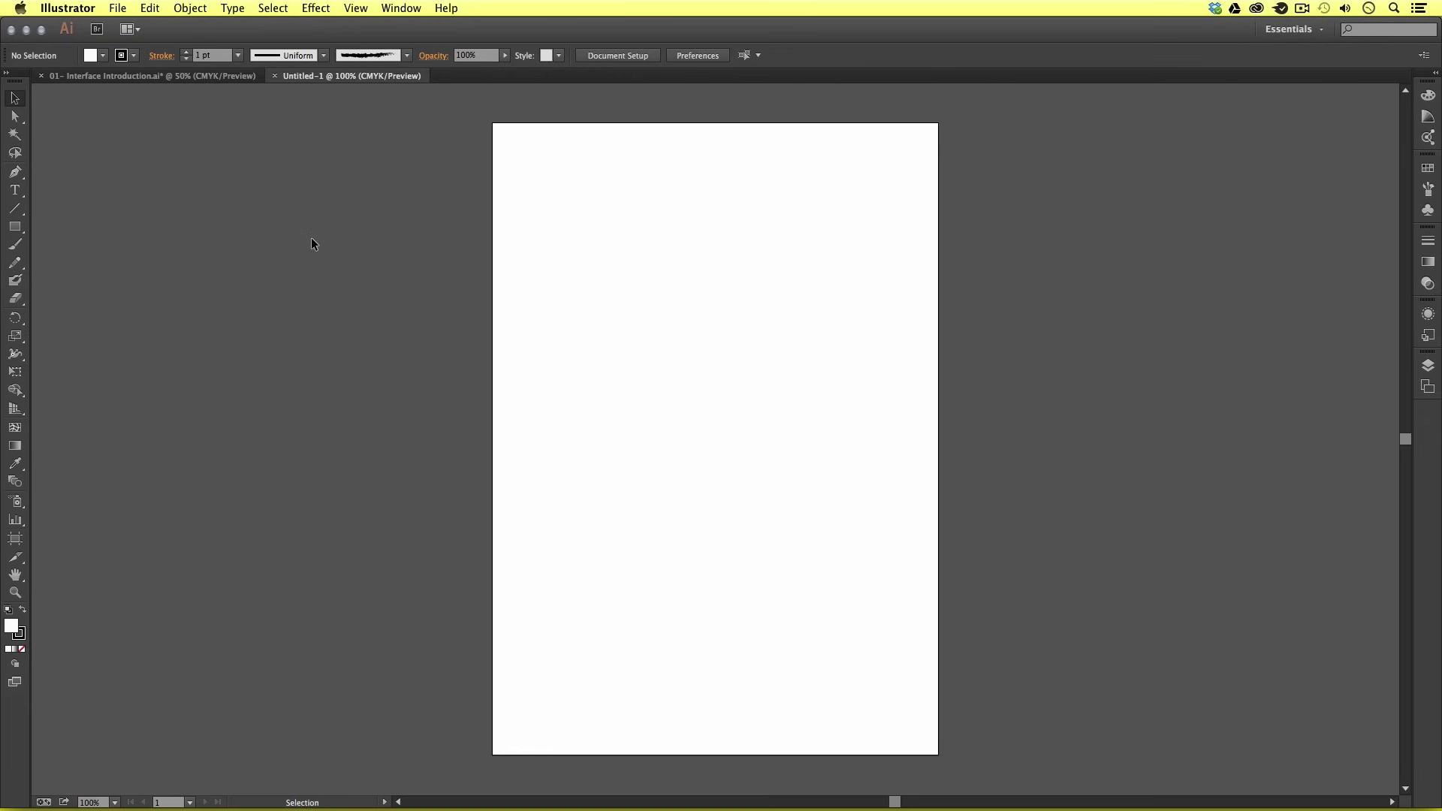
click(117, 8)
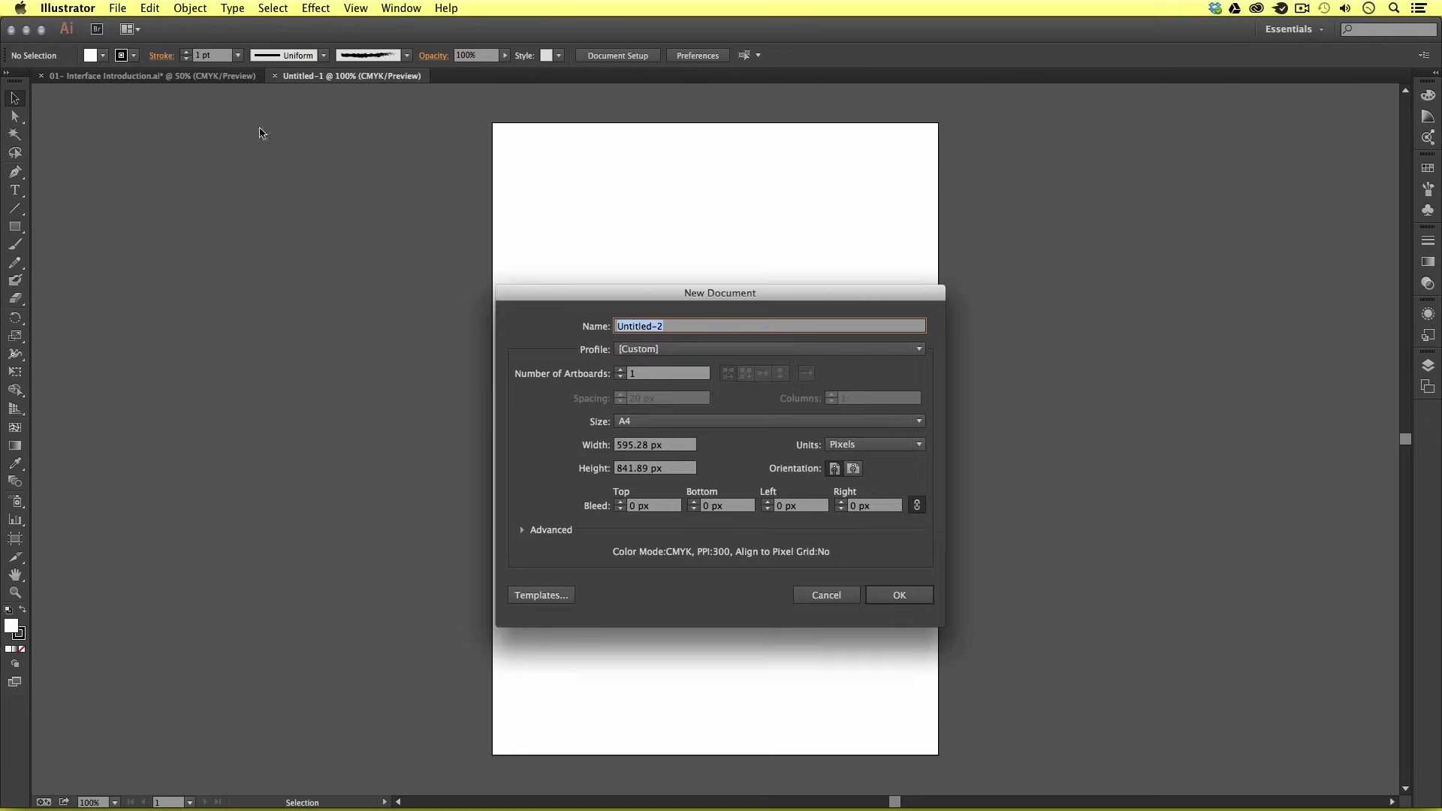
click(906, 596)
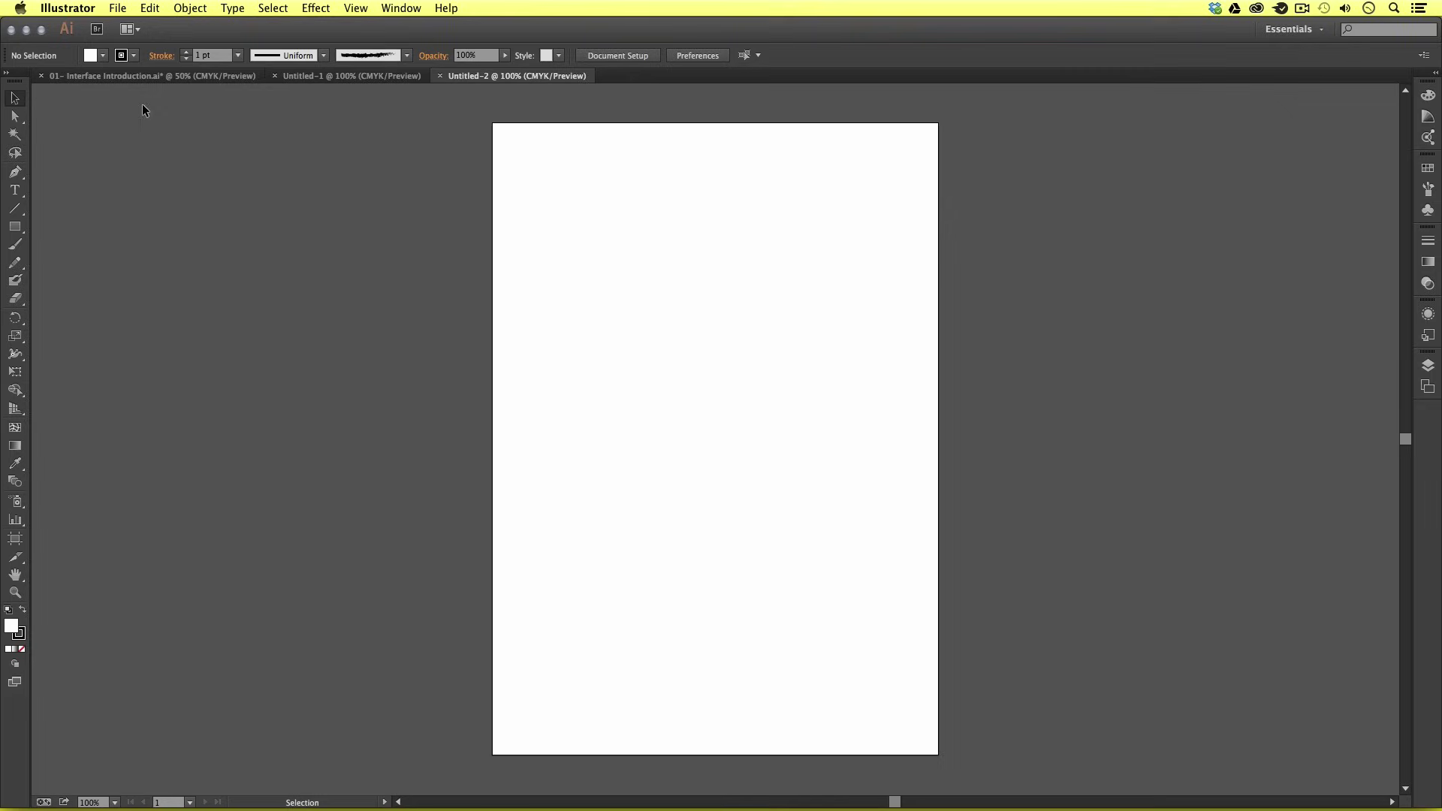
click(363, 77)
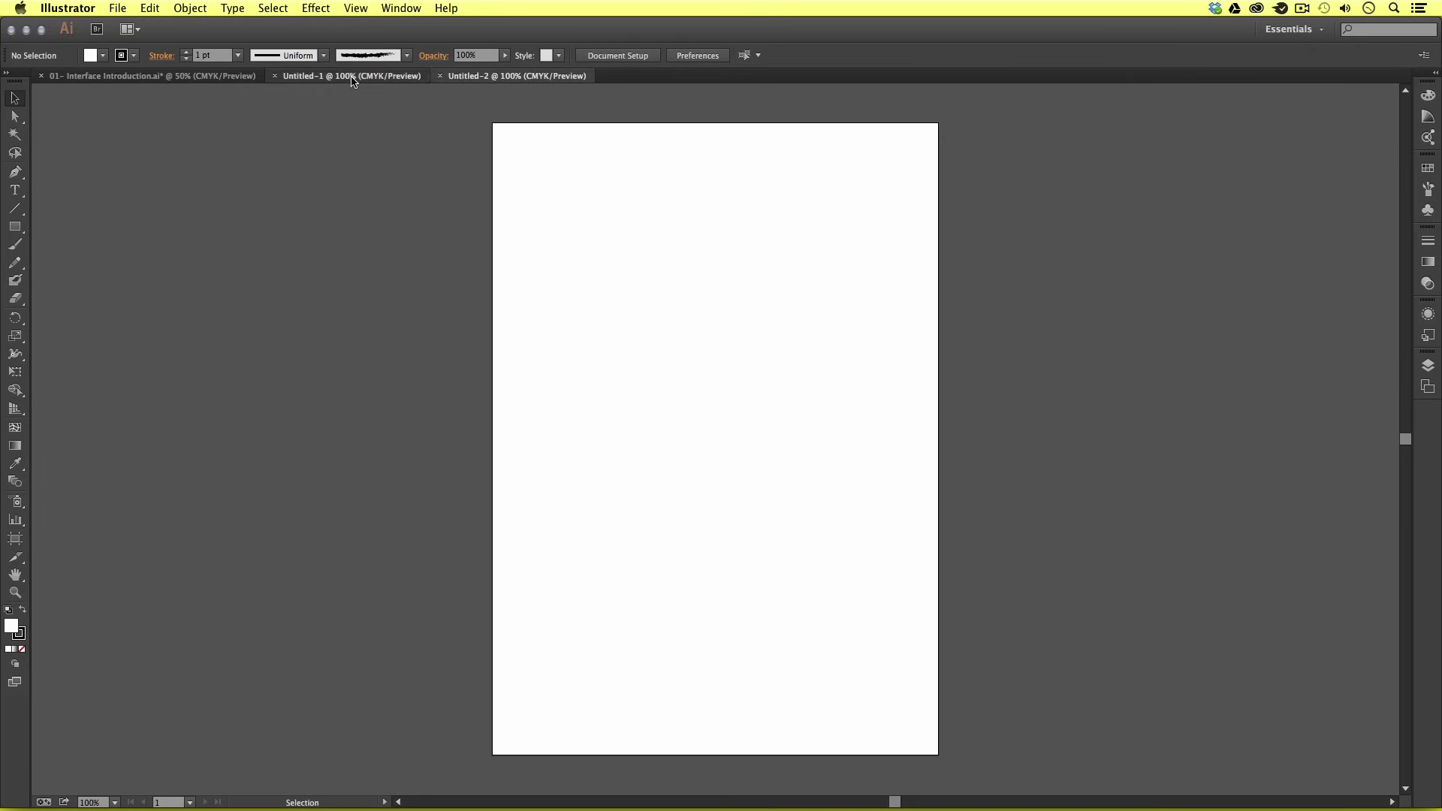
Step: Select and copy the magenta smiley in the four-face document
click(182, 77)
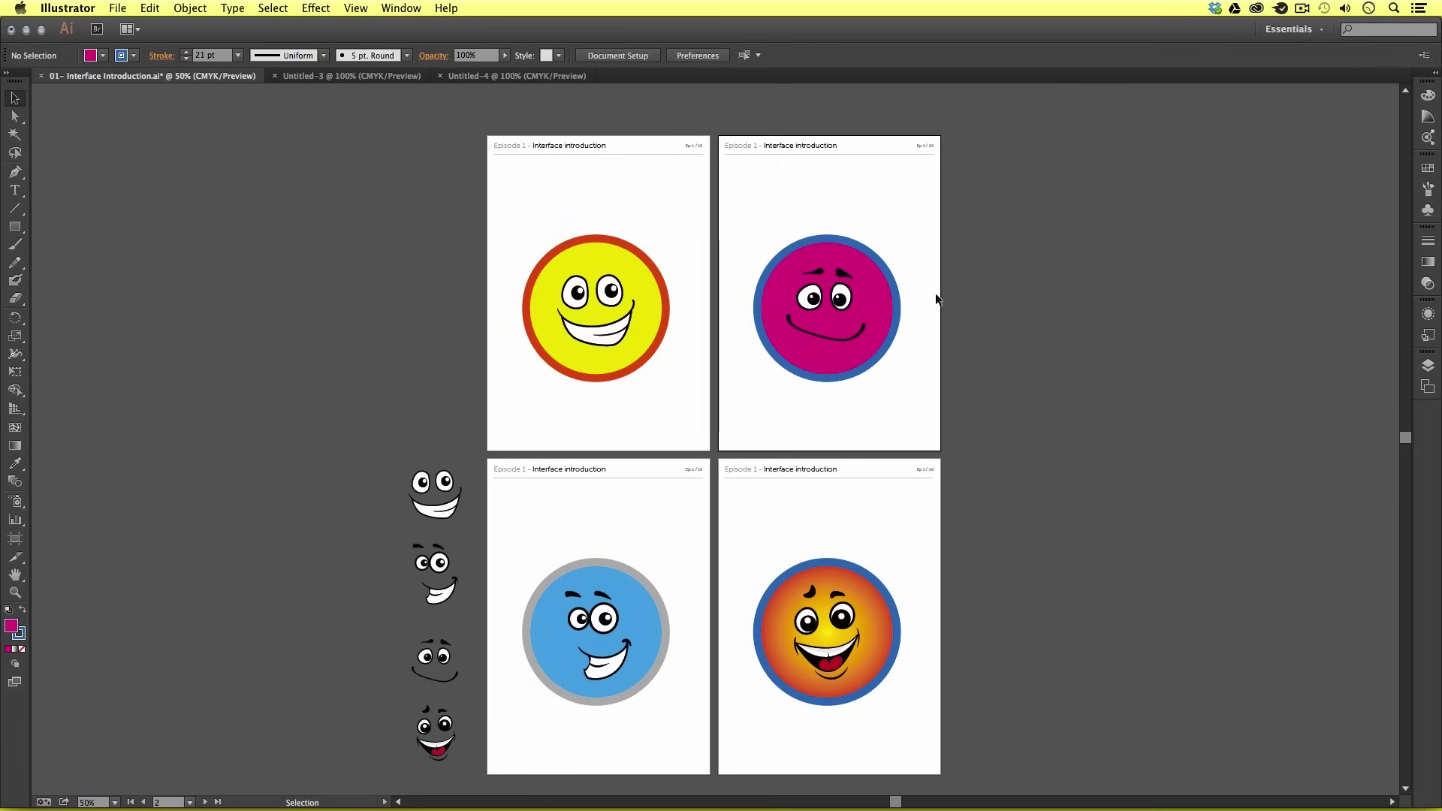
click(834, 308)
key(a)
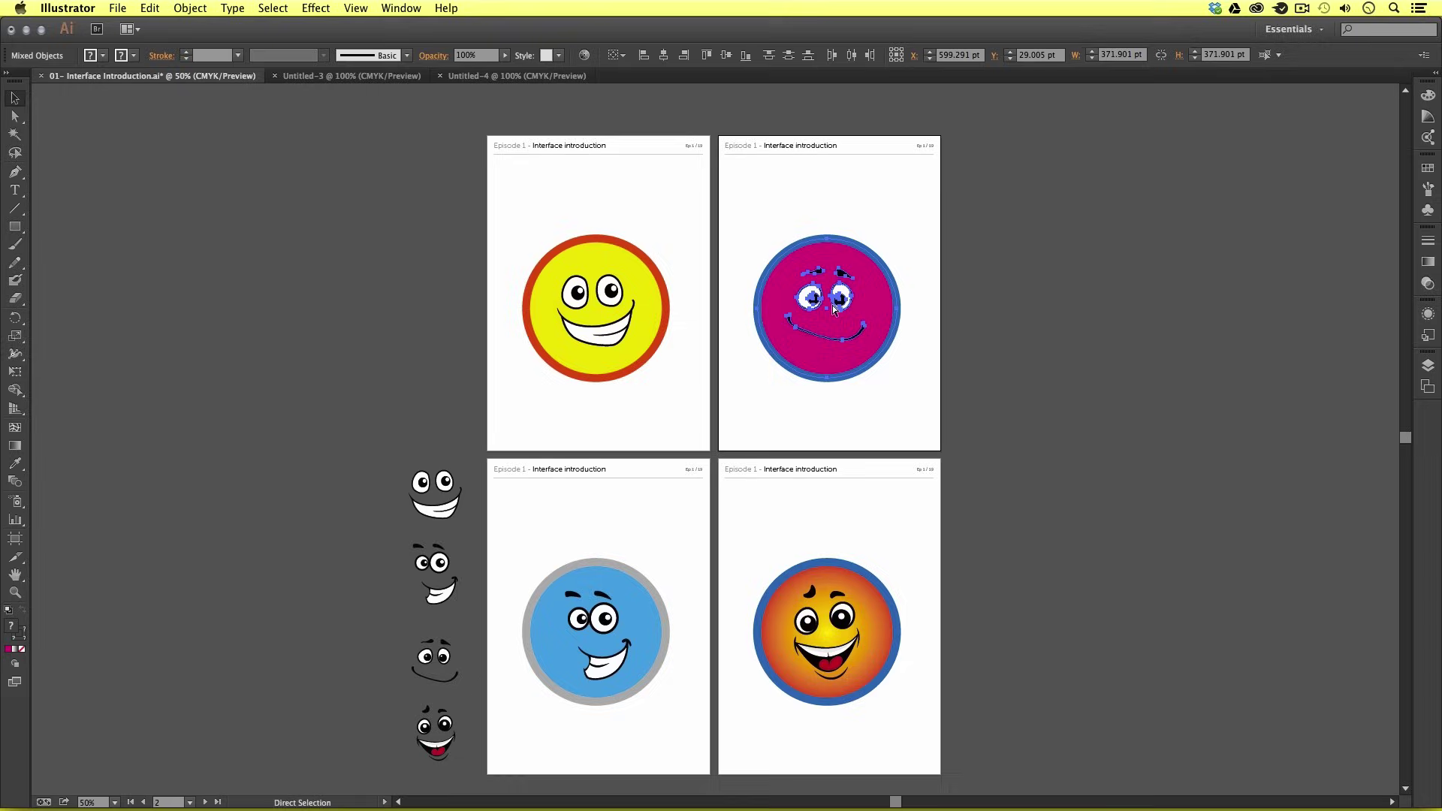
key(v)
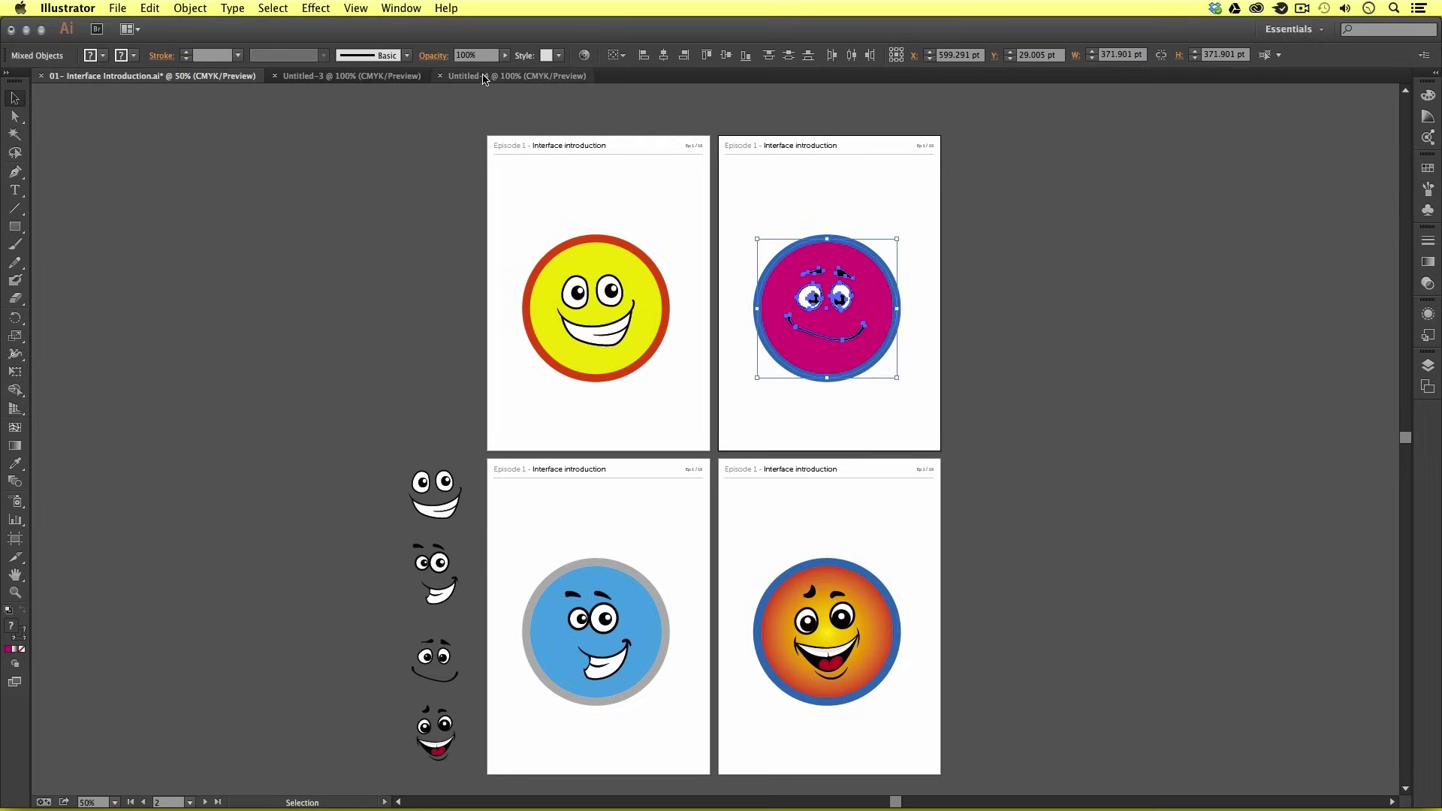
Step: Paste the magenta smiley into the blank Untitled-4 document and deselect it
click(517, 76)
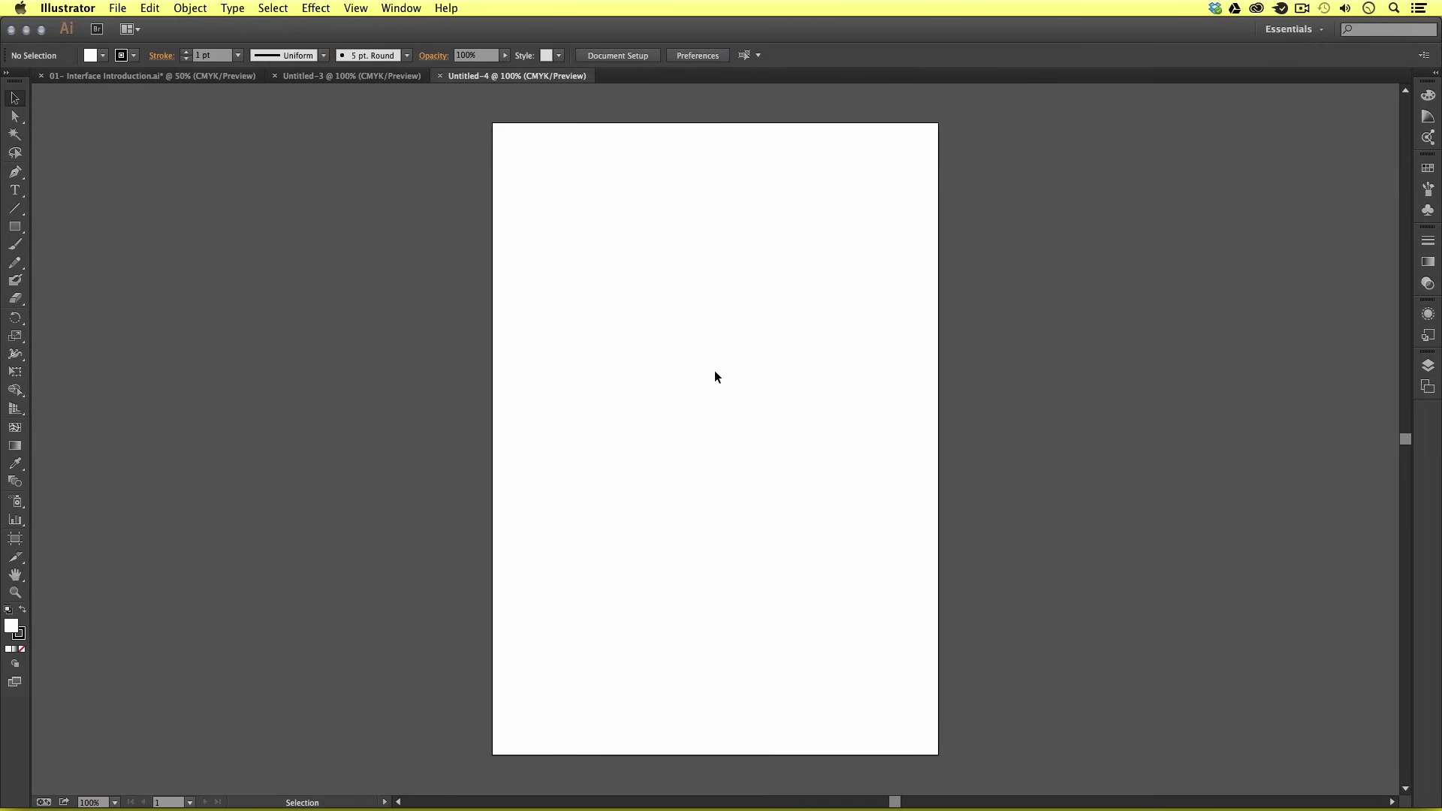
key(a)
key(ctrl+v)
key(v)
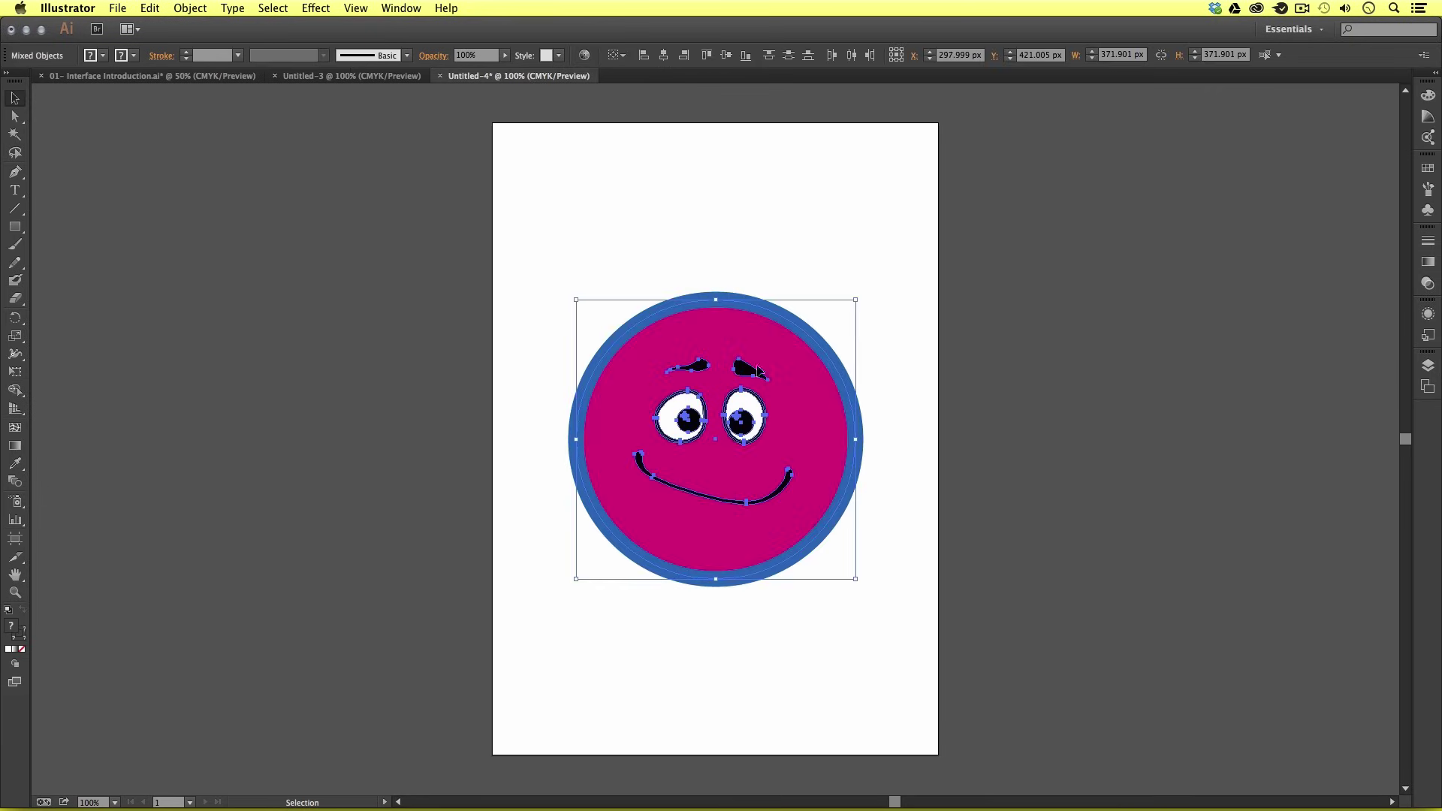
click(1046, 364)
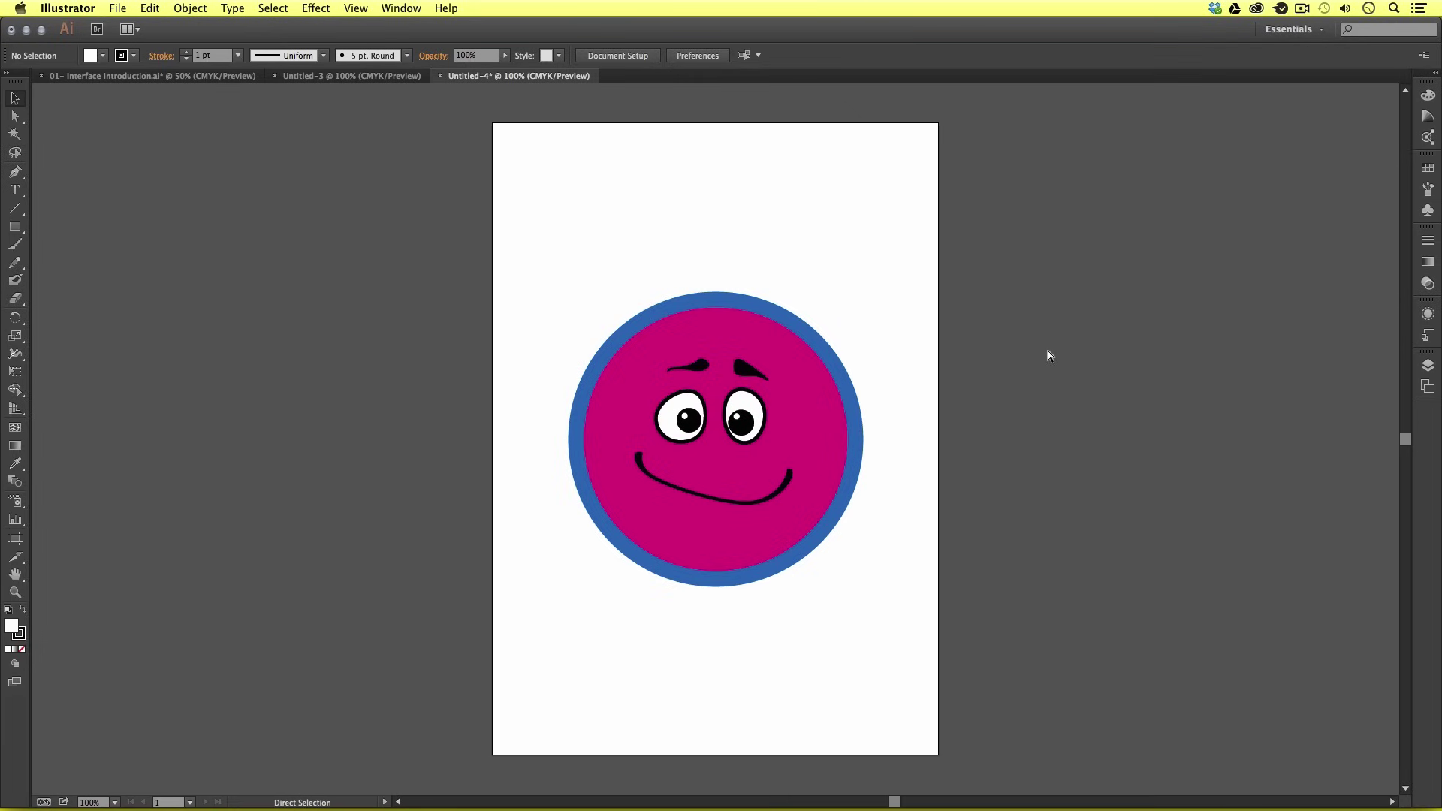
Step: Close Untitled-4 without saving and Untitled-3, leaving only the smiley document with nothing selected
key(super+w)
click(713, 450)
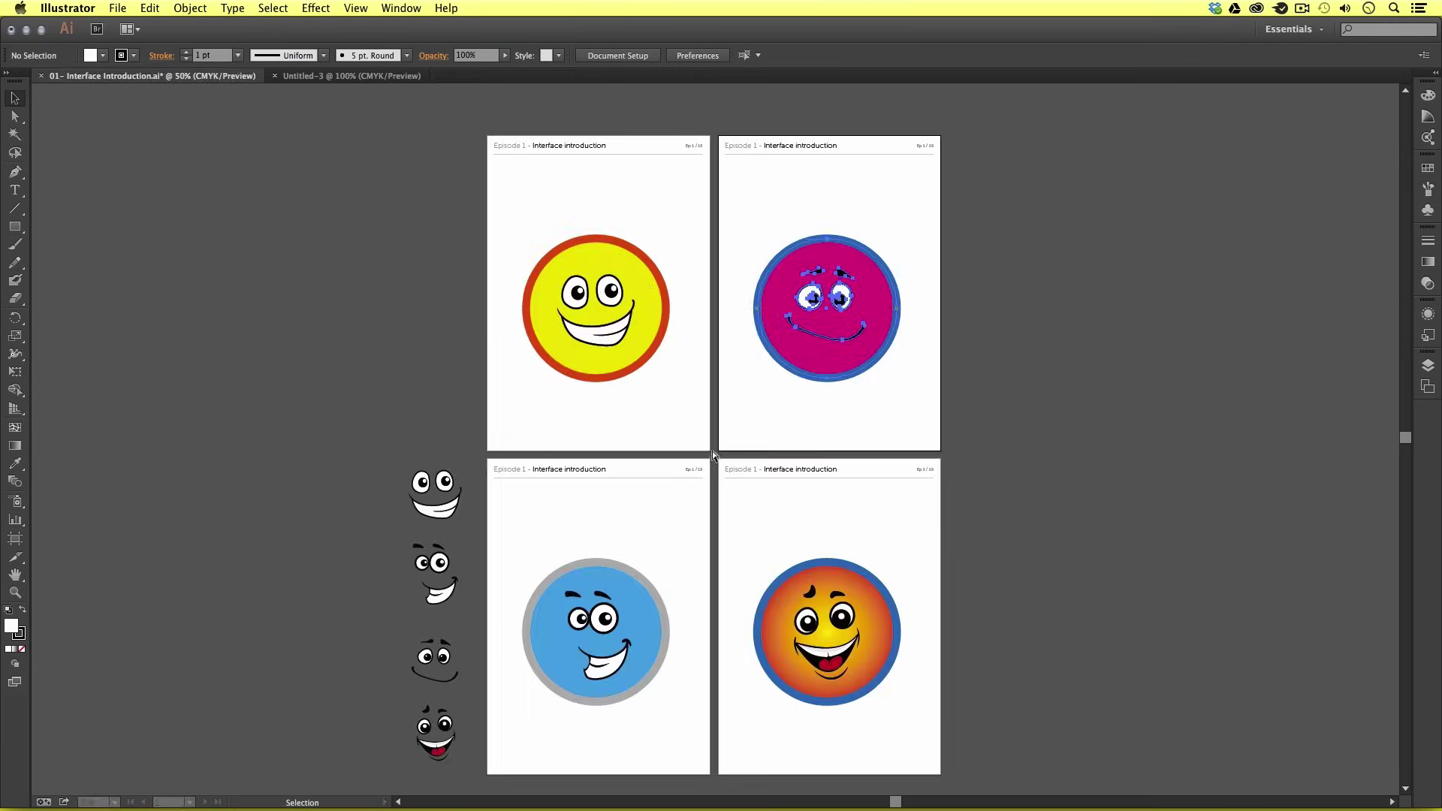
click(282, 76)
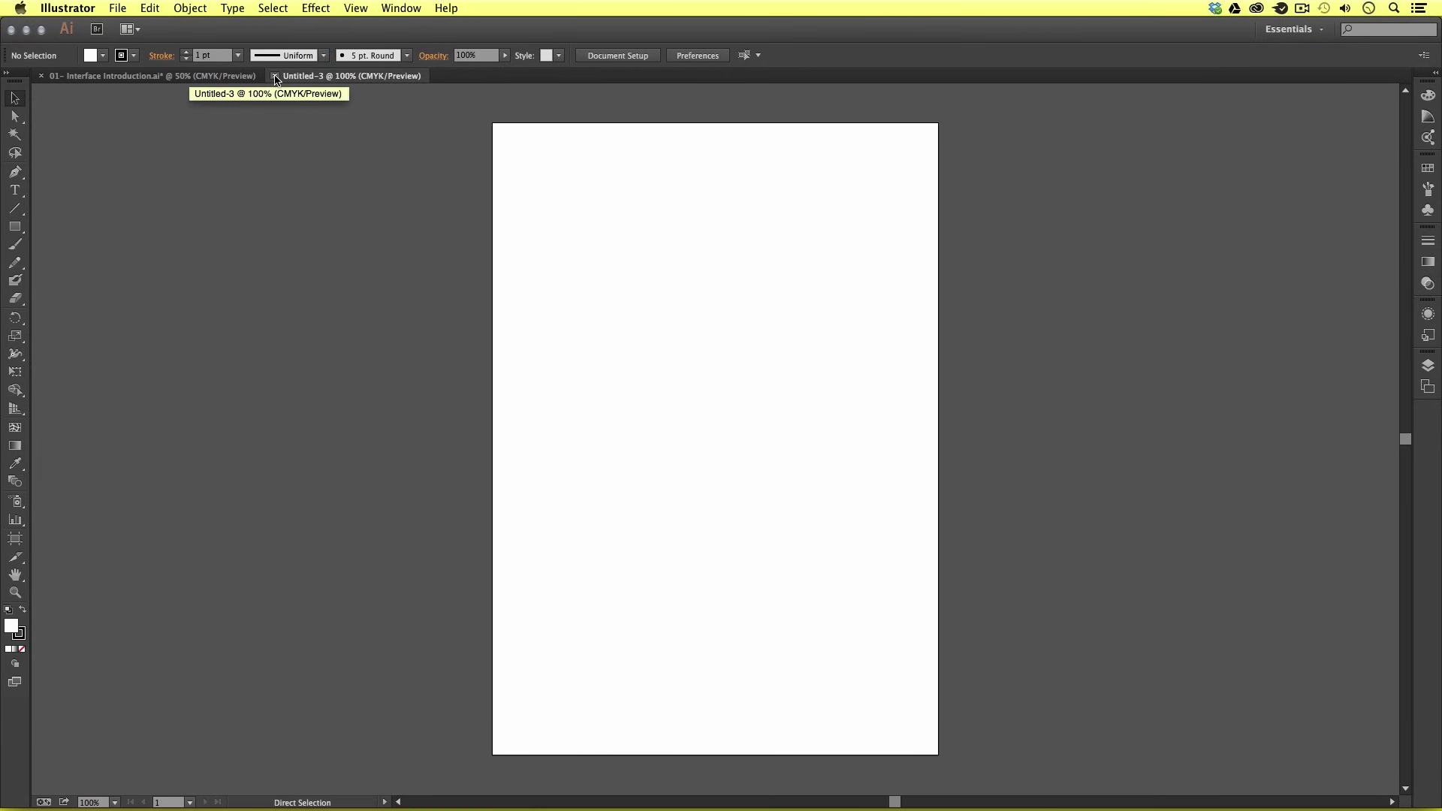
click(276, 76)
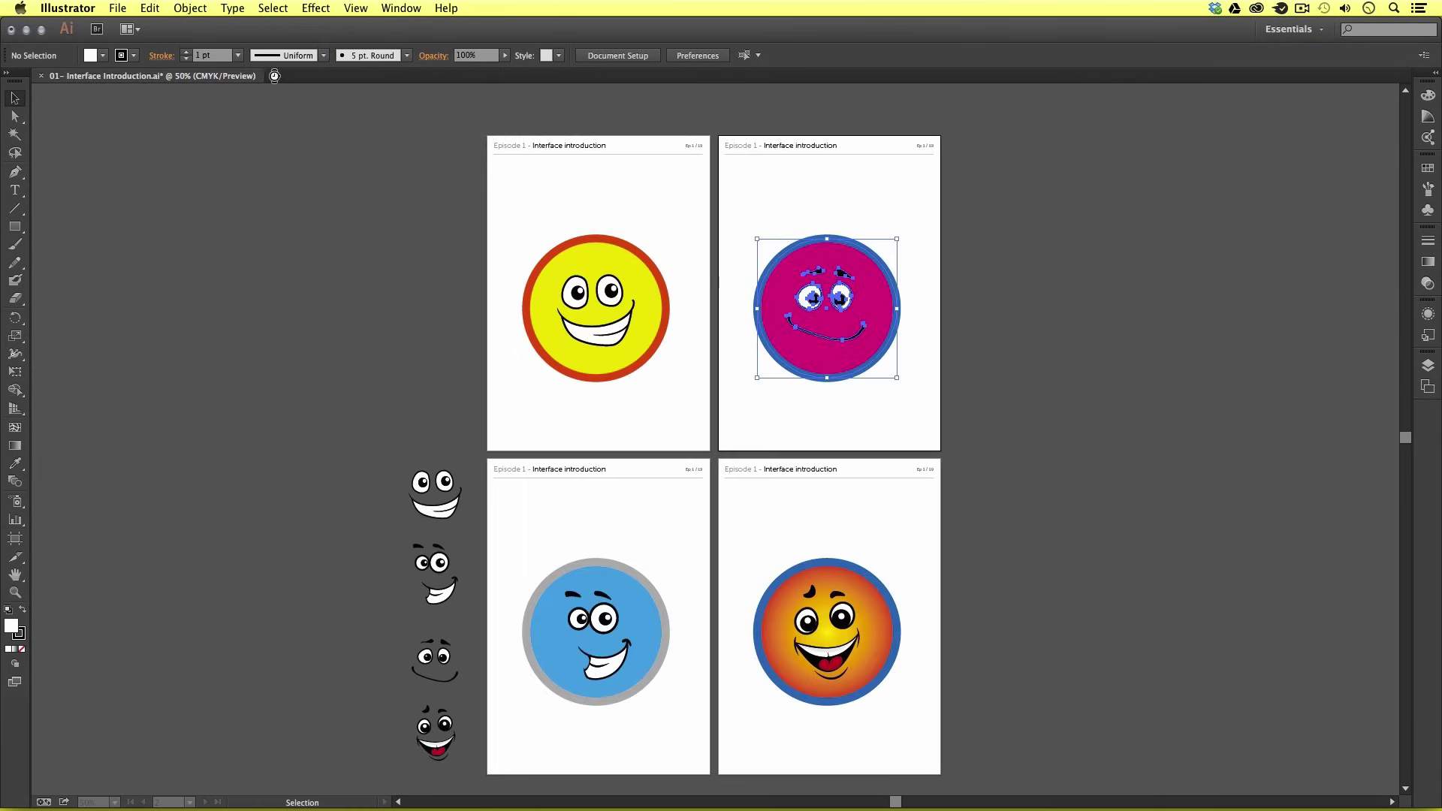
click(989, 235)
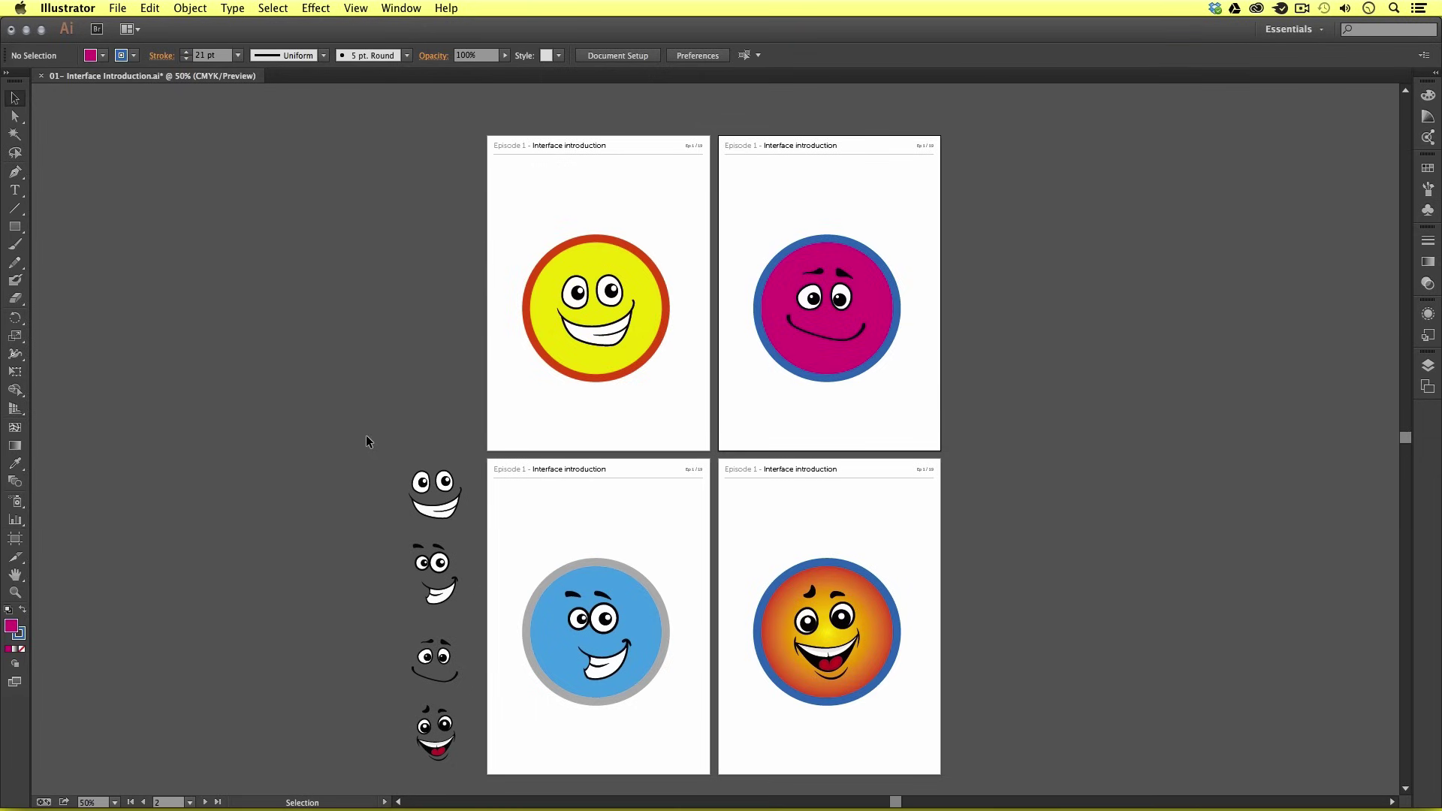
drag(367, 614, 469, 784)
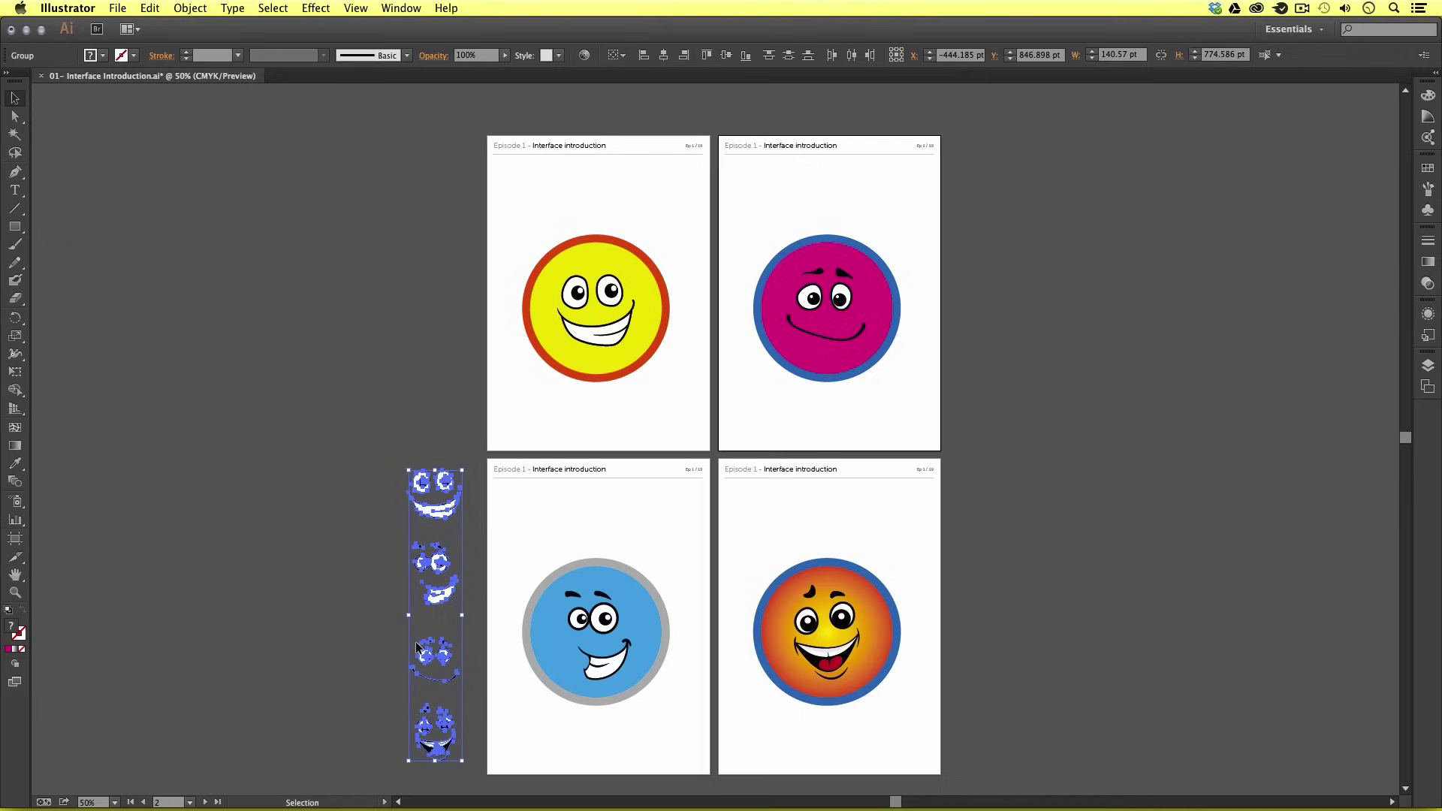
click(345, 525)
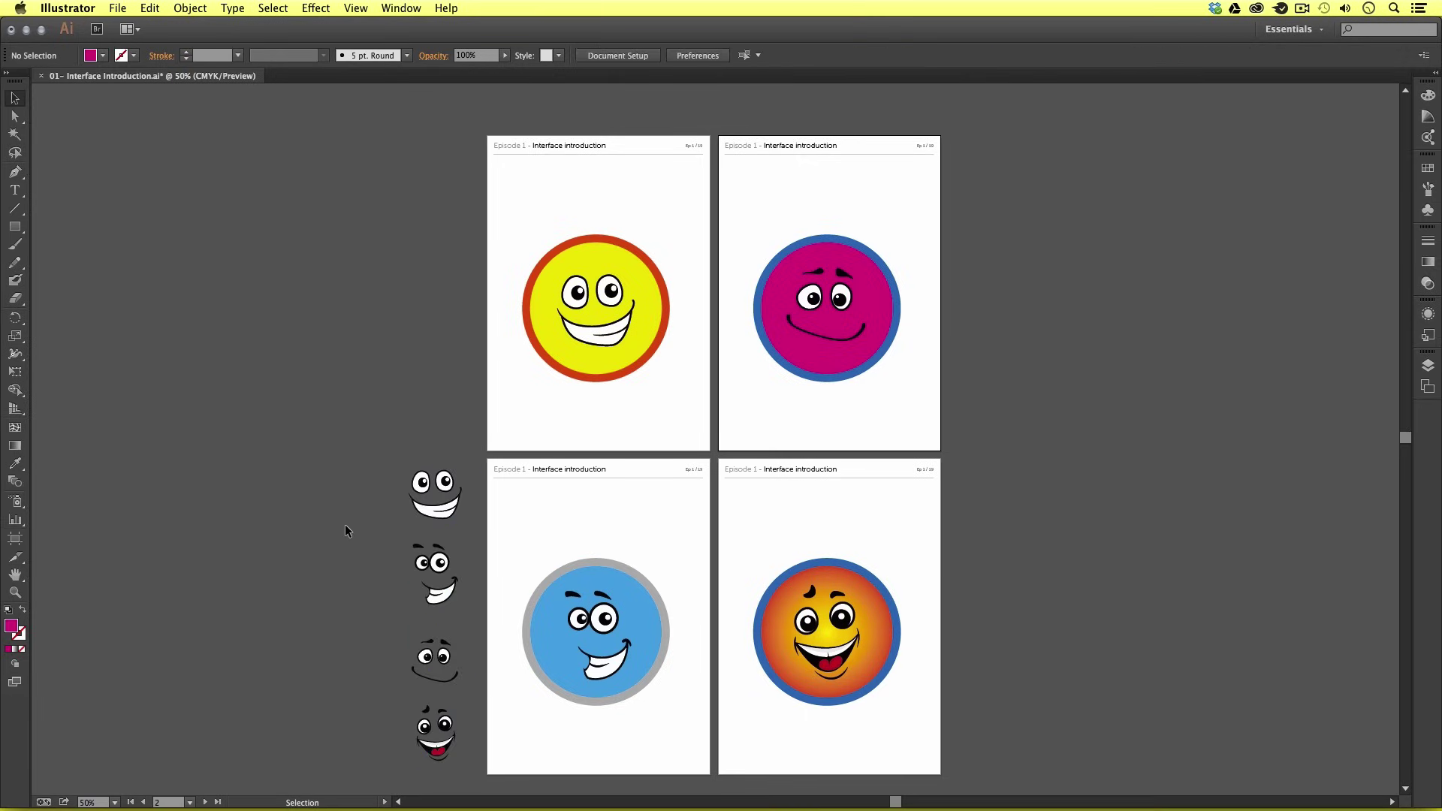